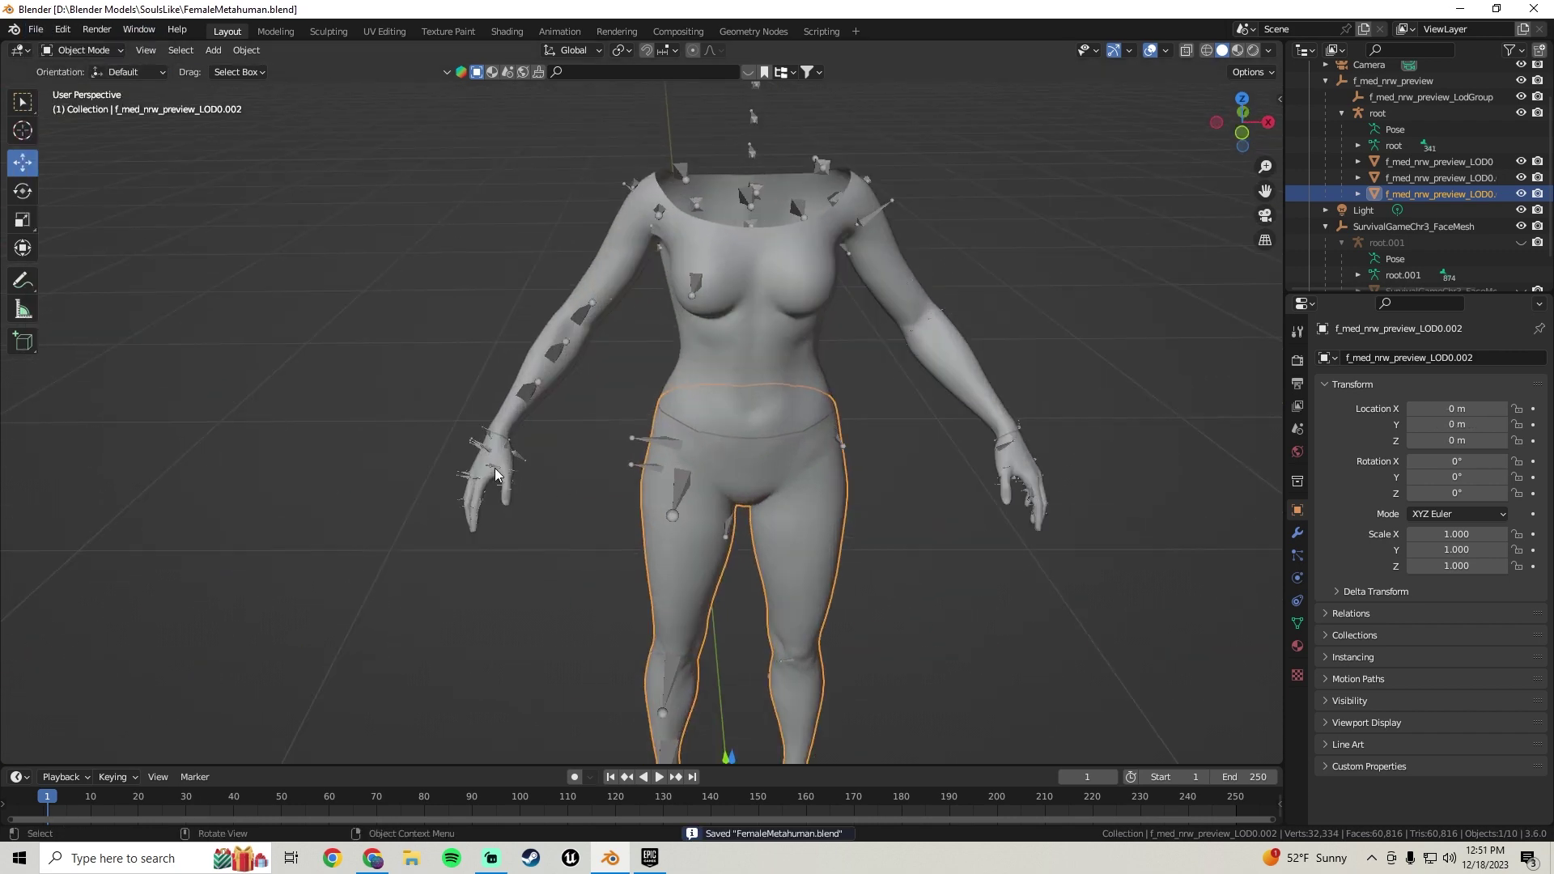
Select the Metahuman body mesh by its hand.
left_click(504, 461)
In Edit Mode, select all linked geometry of both hands.
middle_click_drag(537, 478, 620, 425)
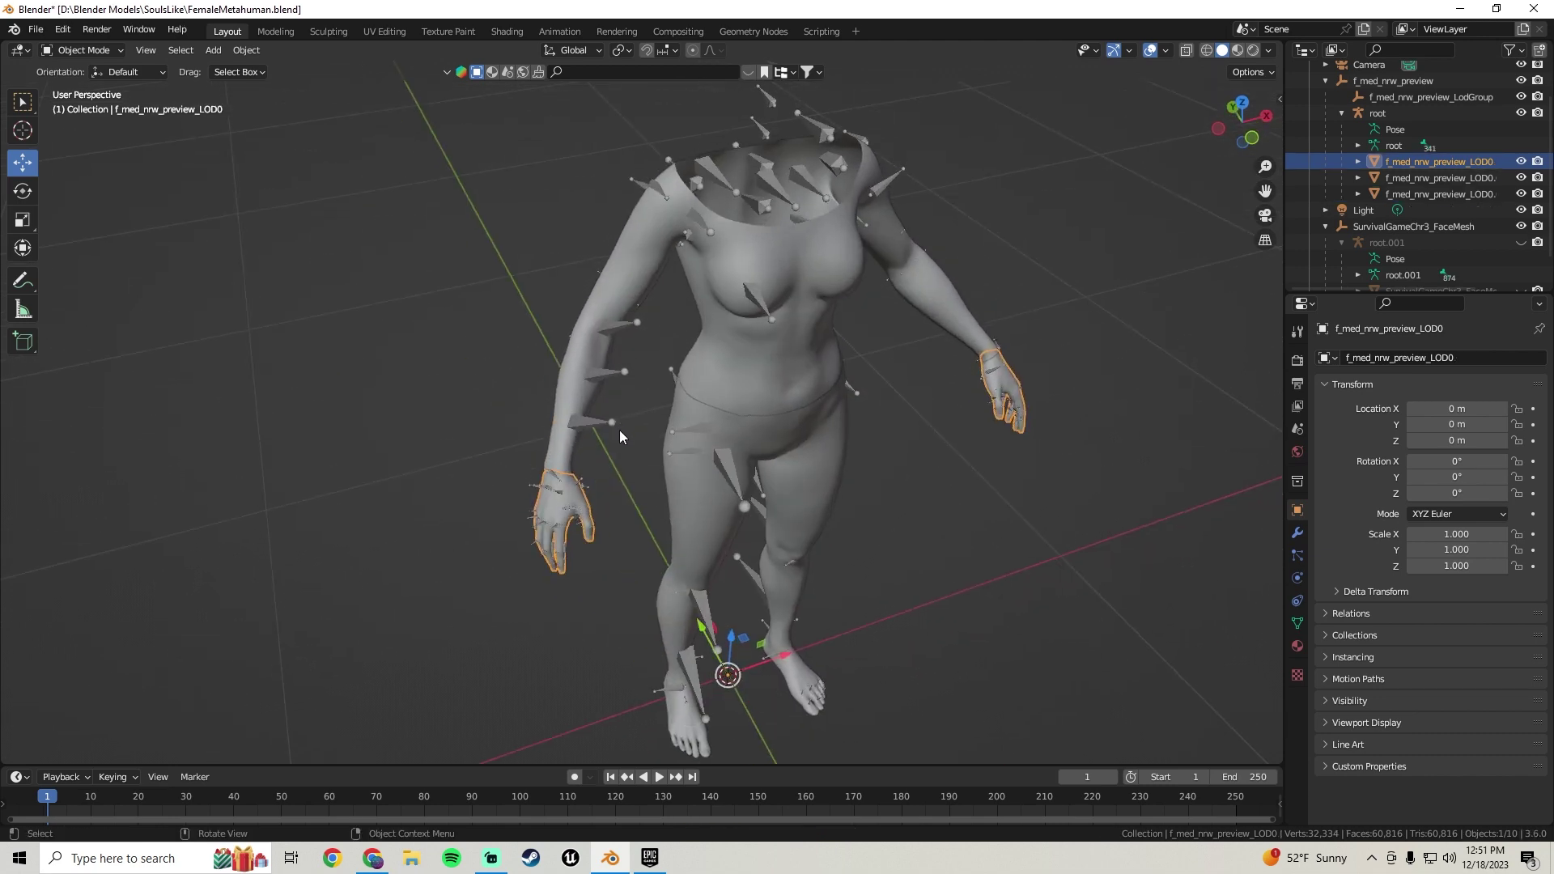
key("Tab")
scroll(567, 415, "up", 6)
middle_click_drag(567, 414, 537, 414)
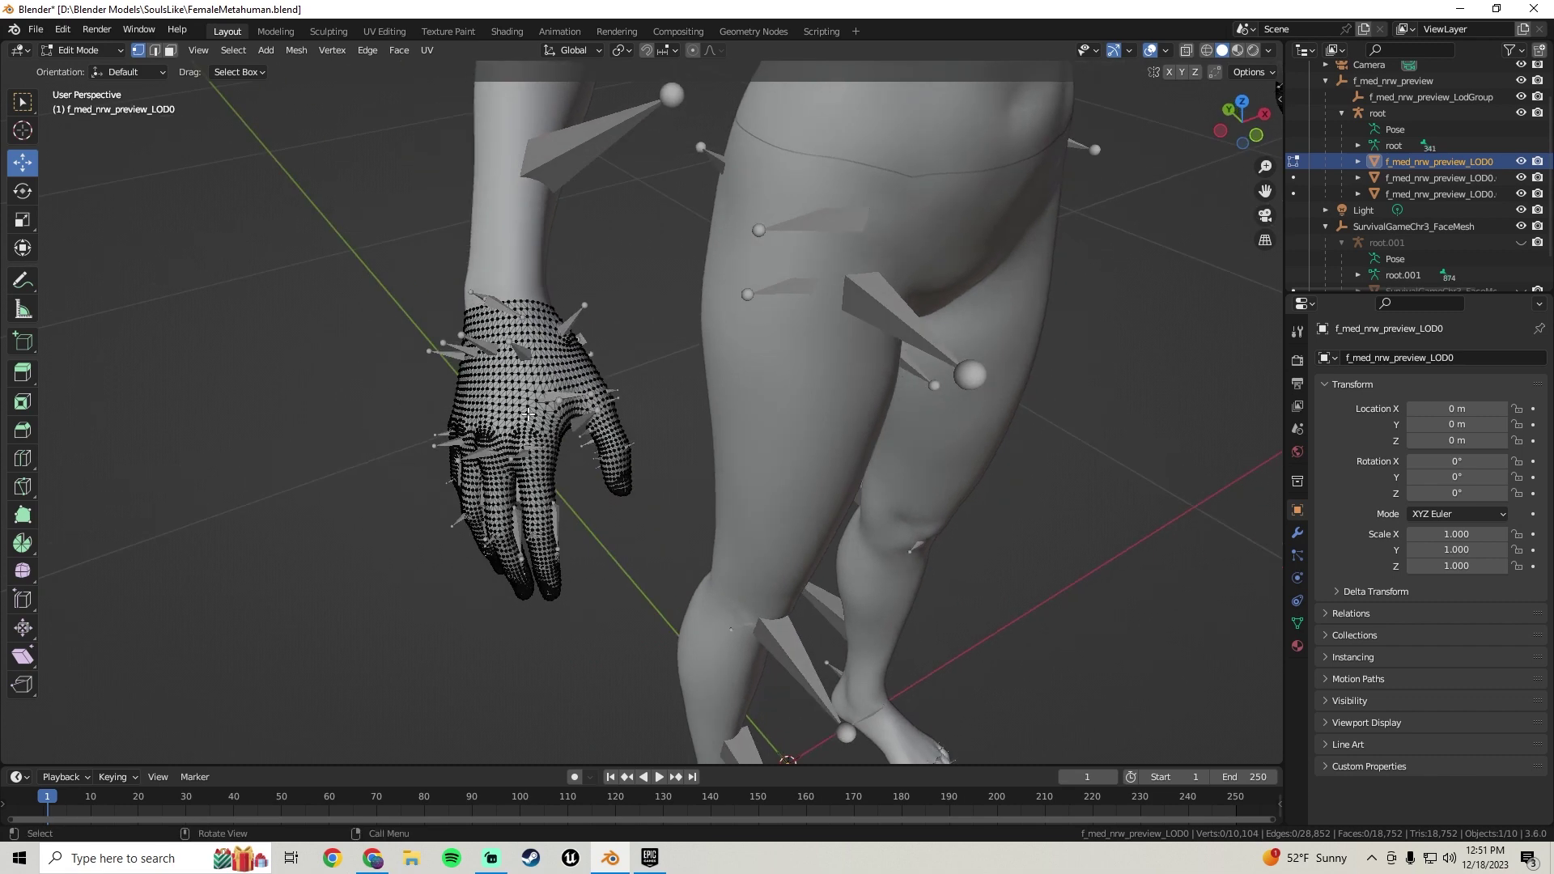
key("l")
mouse_move(511, 410)
middle_mouse_down()
mouse_move(497, 334)
mouse_move(513, 409)
middle_mouse_up()
scroll(513, 409, "up", 4)
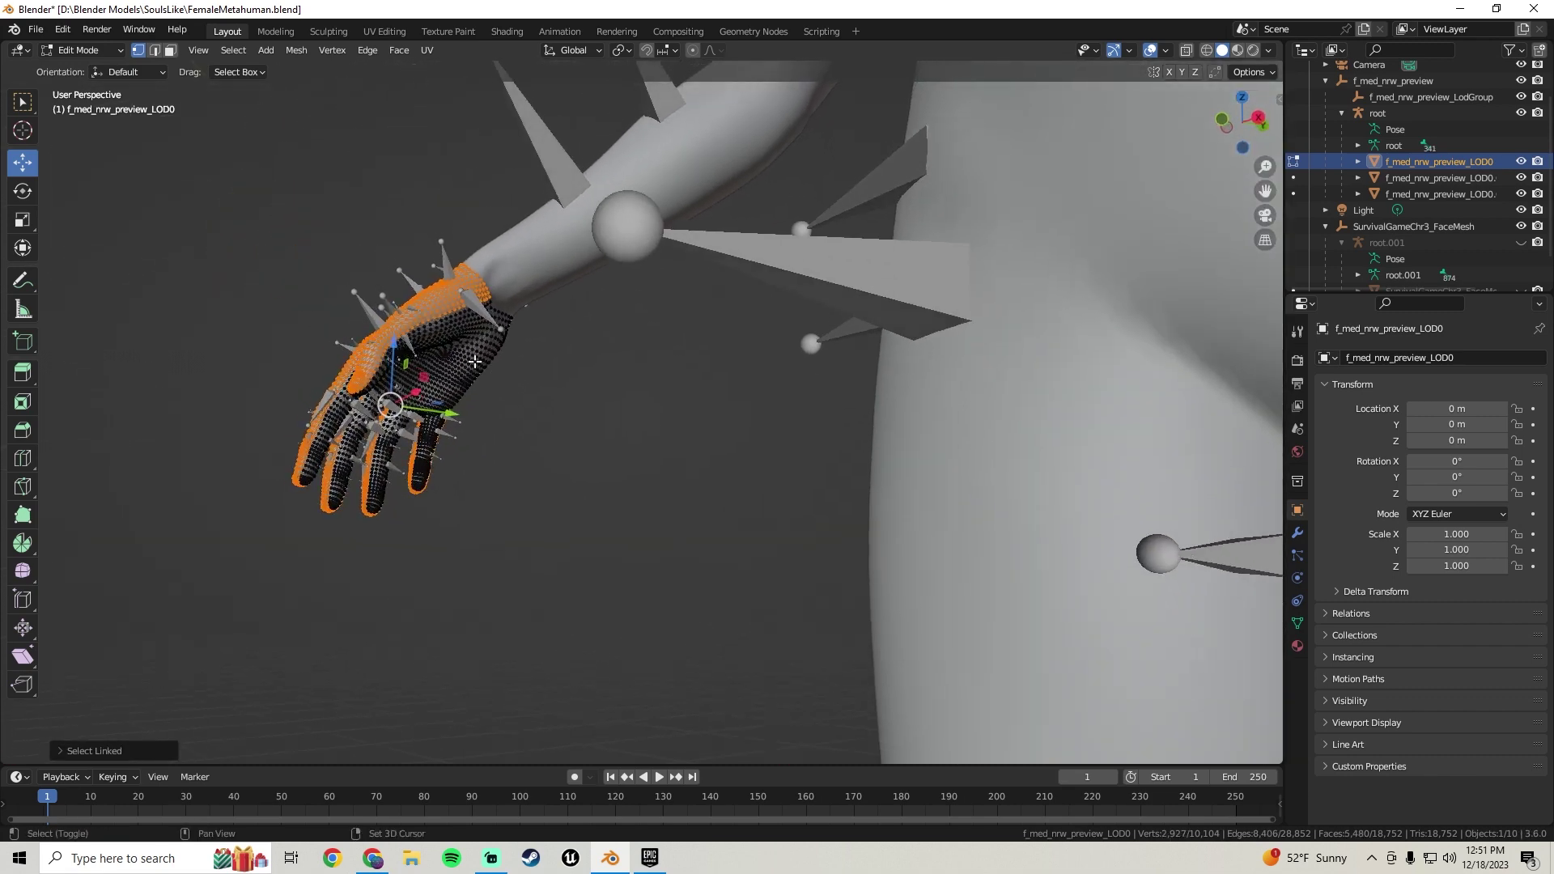
left_click(445, 356, "shift")
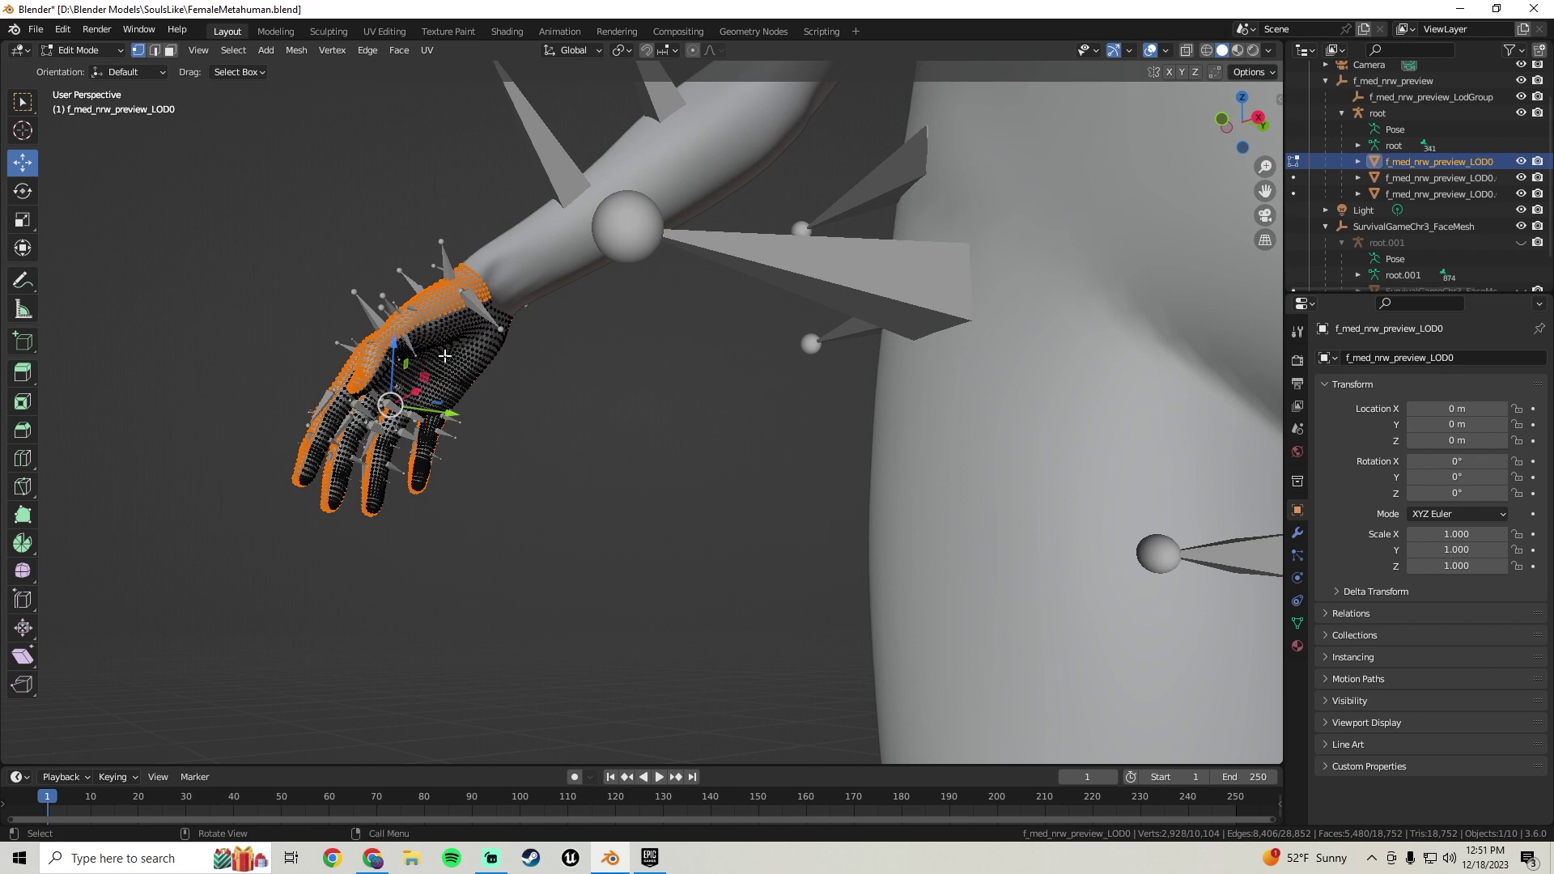
key("l")
middle_click_drag(444, 357, 601, 391)
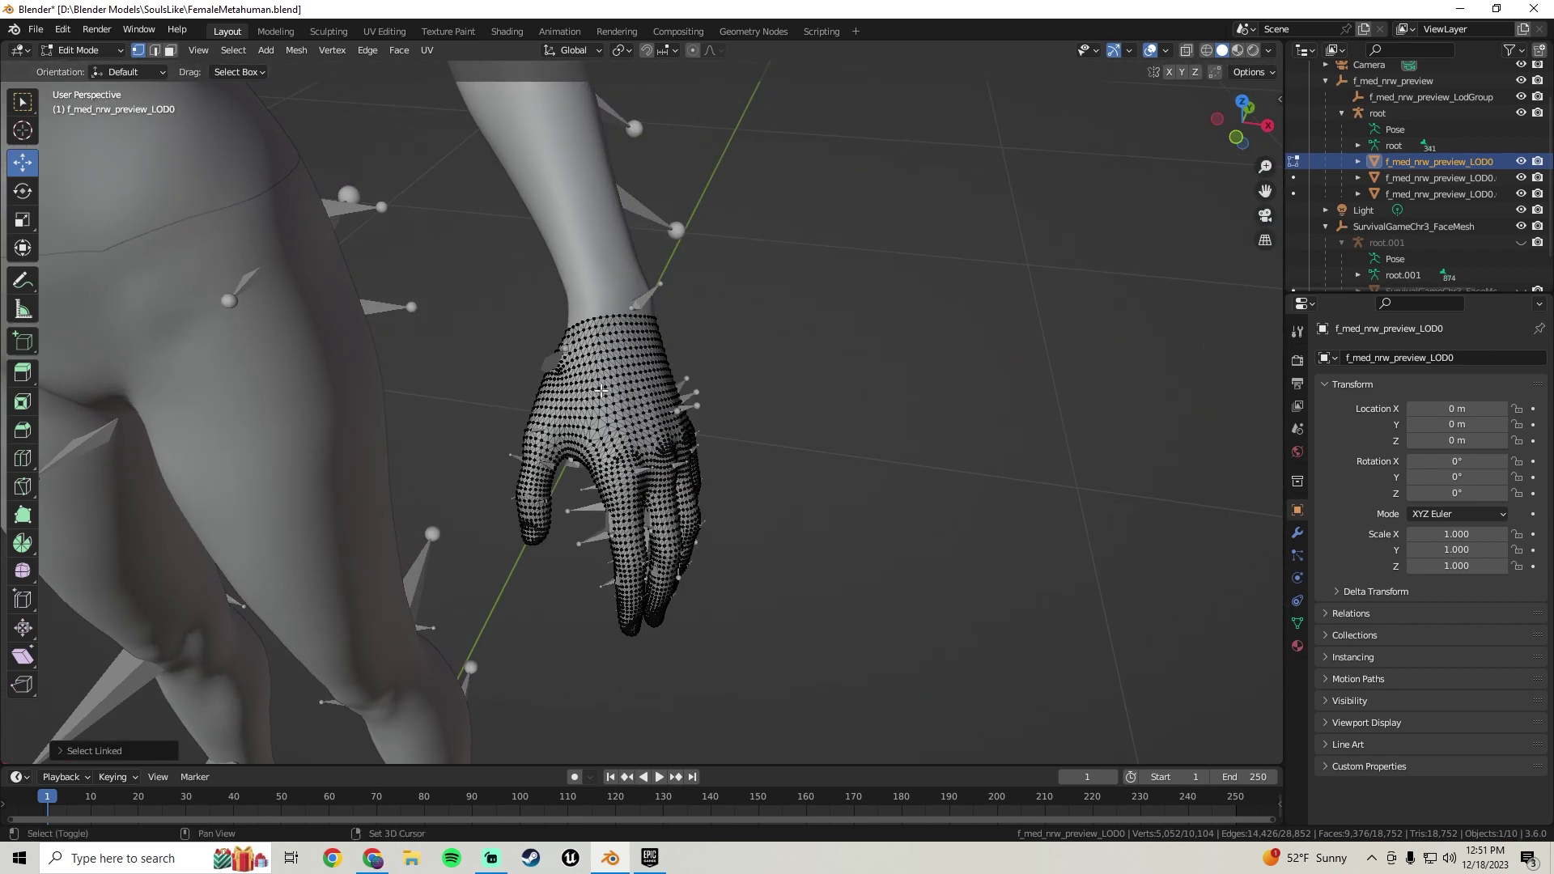
key("l")
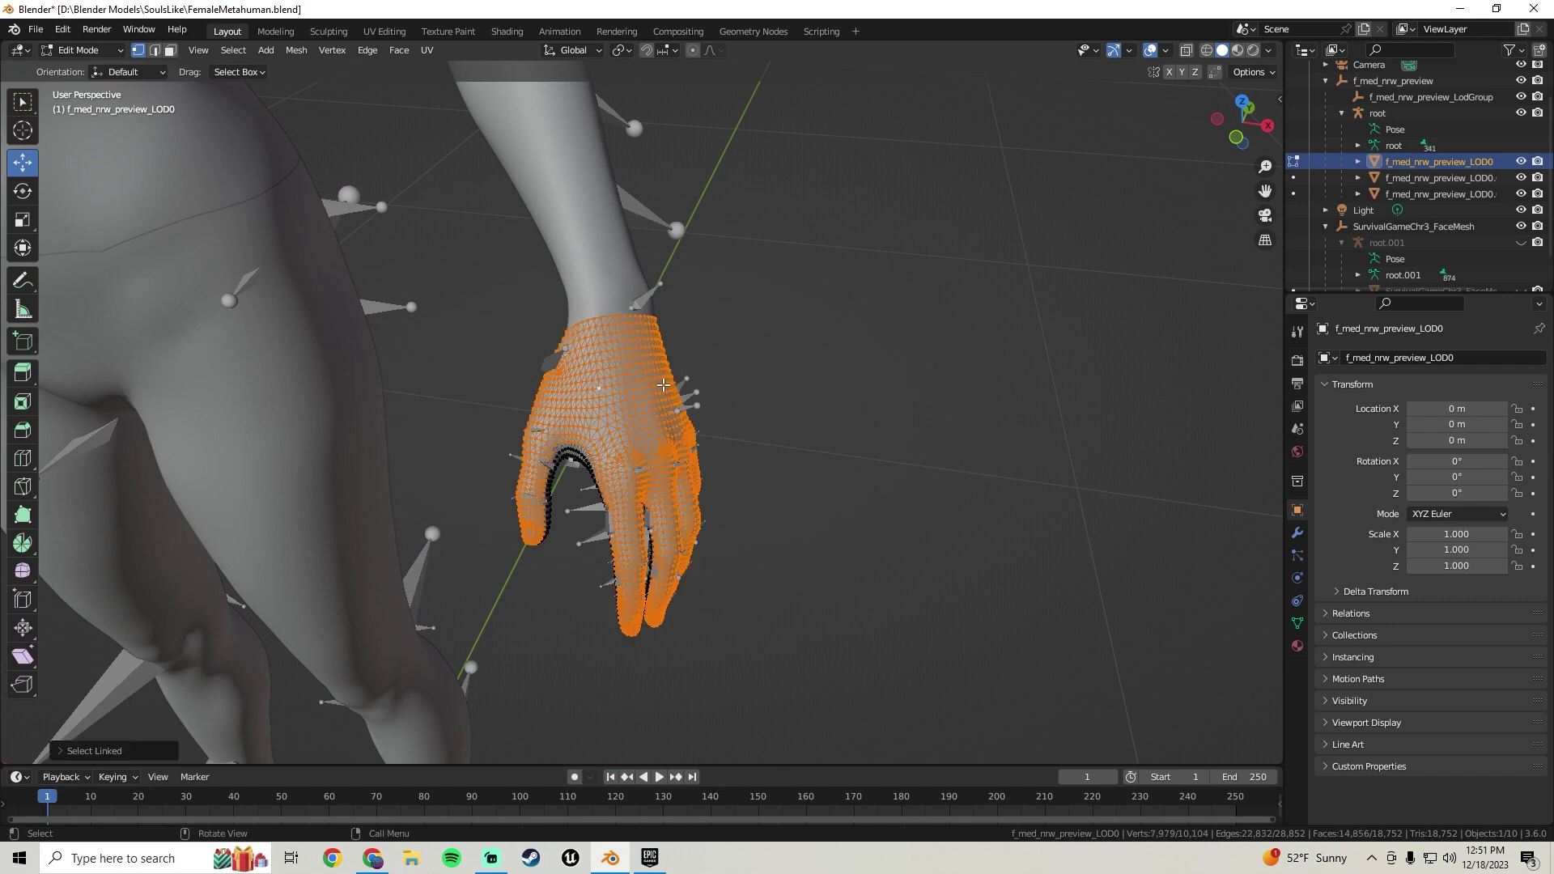
middle_click_drag(564, 558, 671, 366)
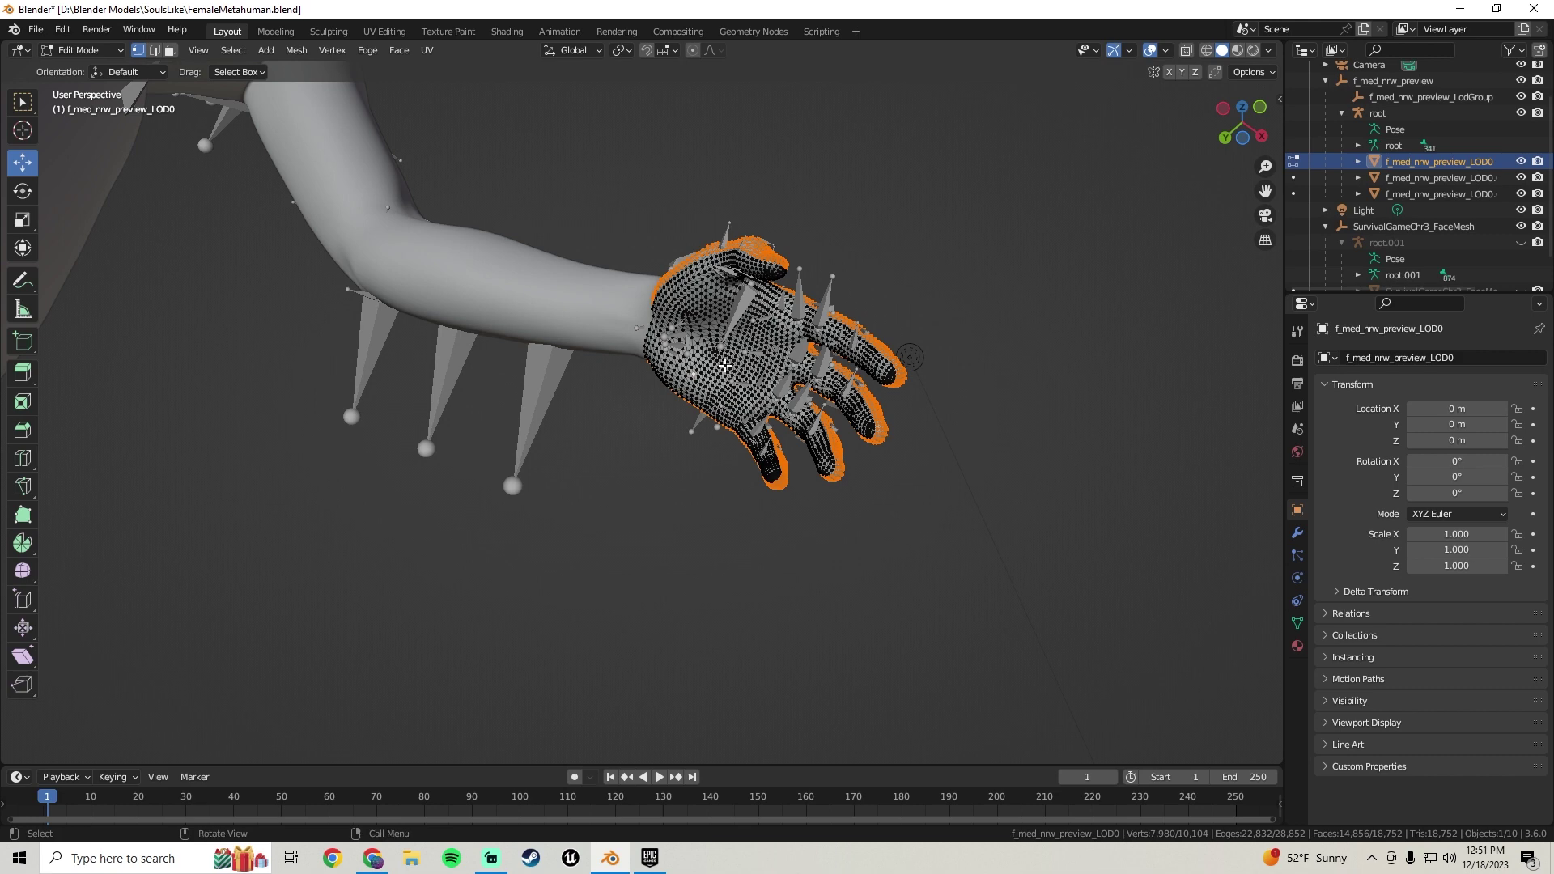
key("l")
Test-move the selected hands along Y, then undo so they return to the wrists.
middle_click_drag(695, 374, 510, 452)
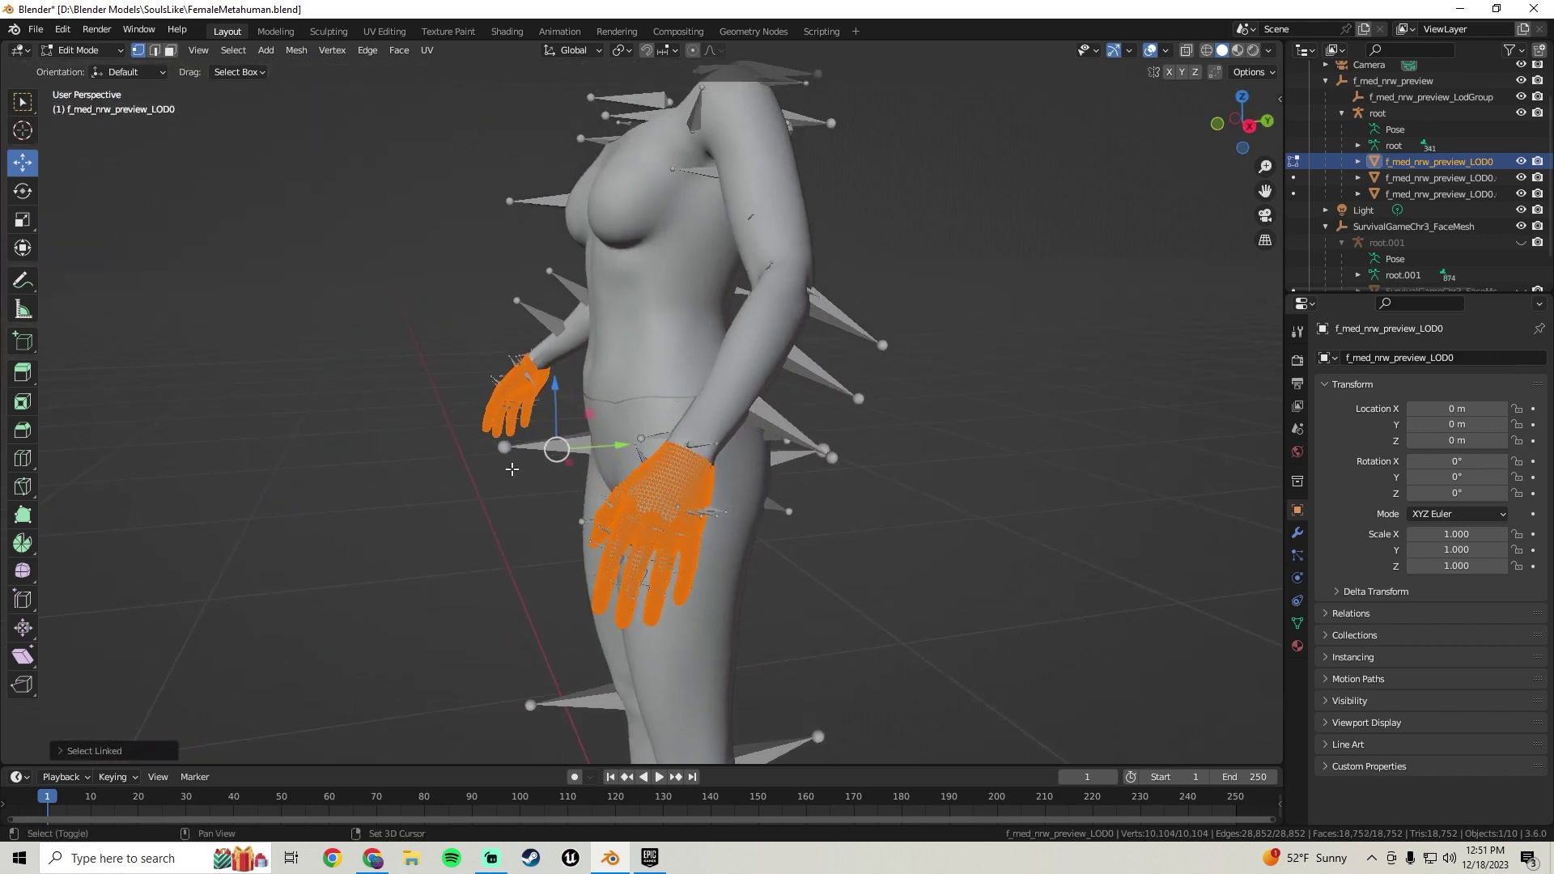
key("g")
key("y")
left_click(333, 455)
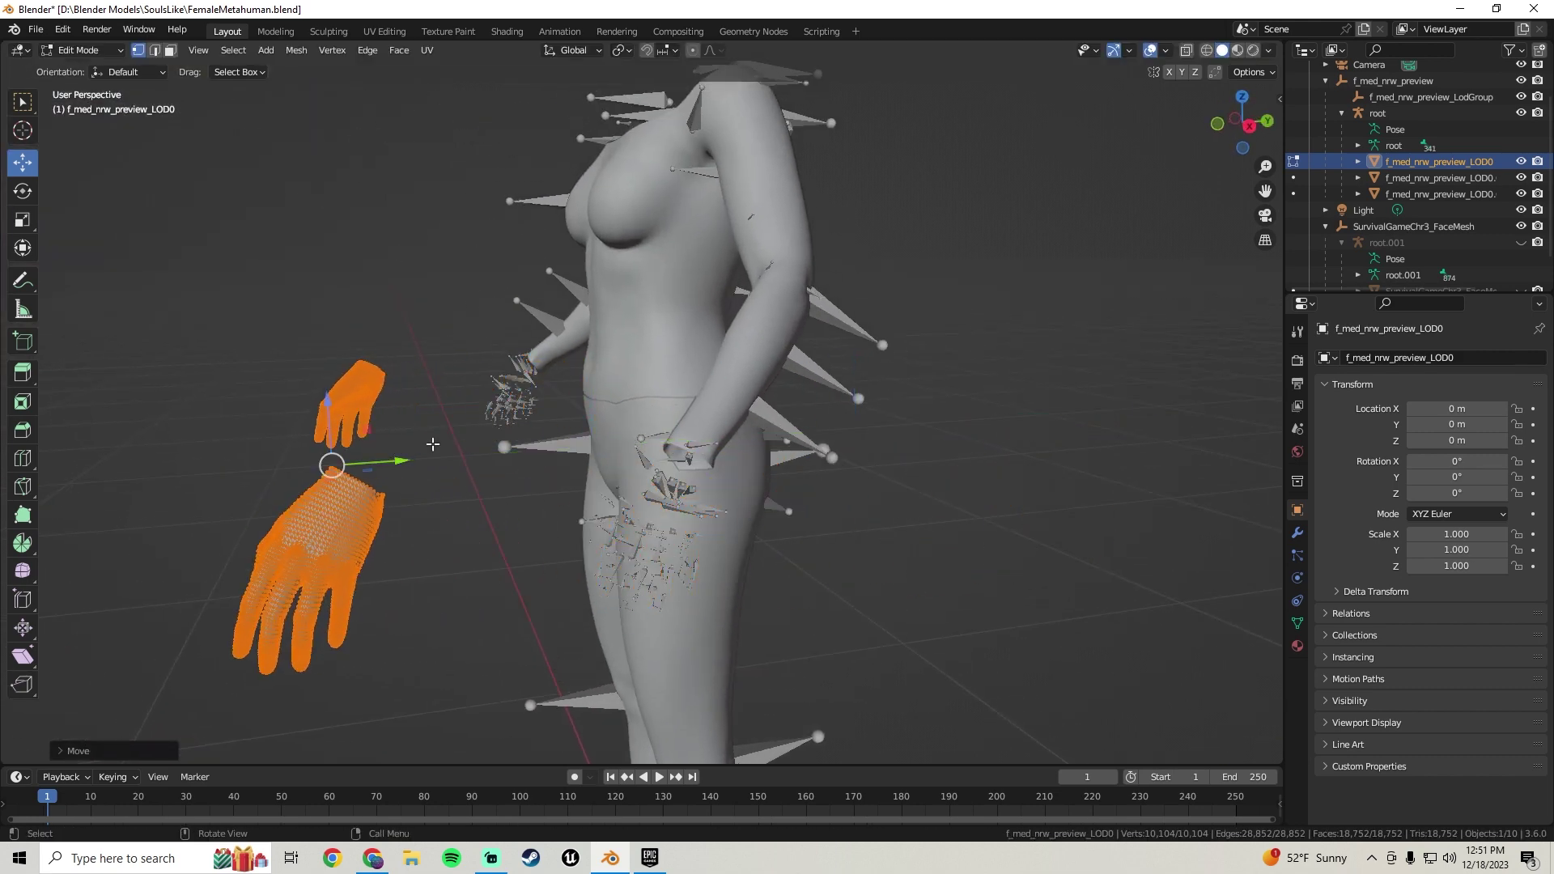
middle_click_drag(334, 455, 577, 408)
key("ctrl+z")
scroll(518, 419, "up", 3)
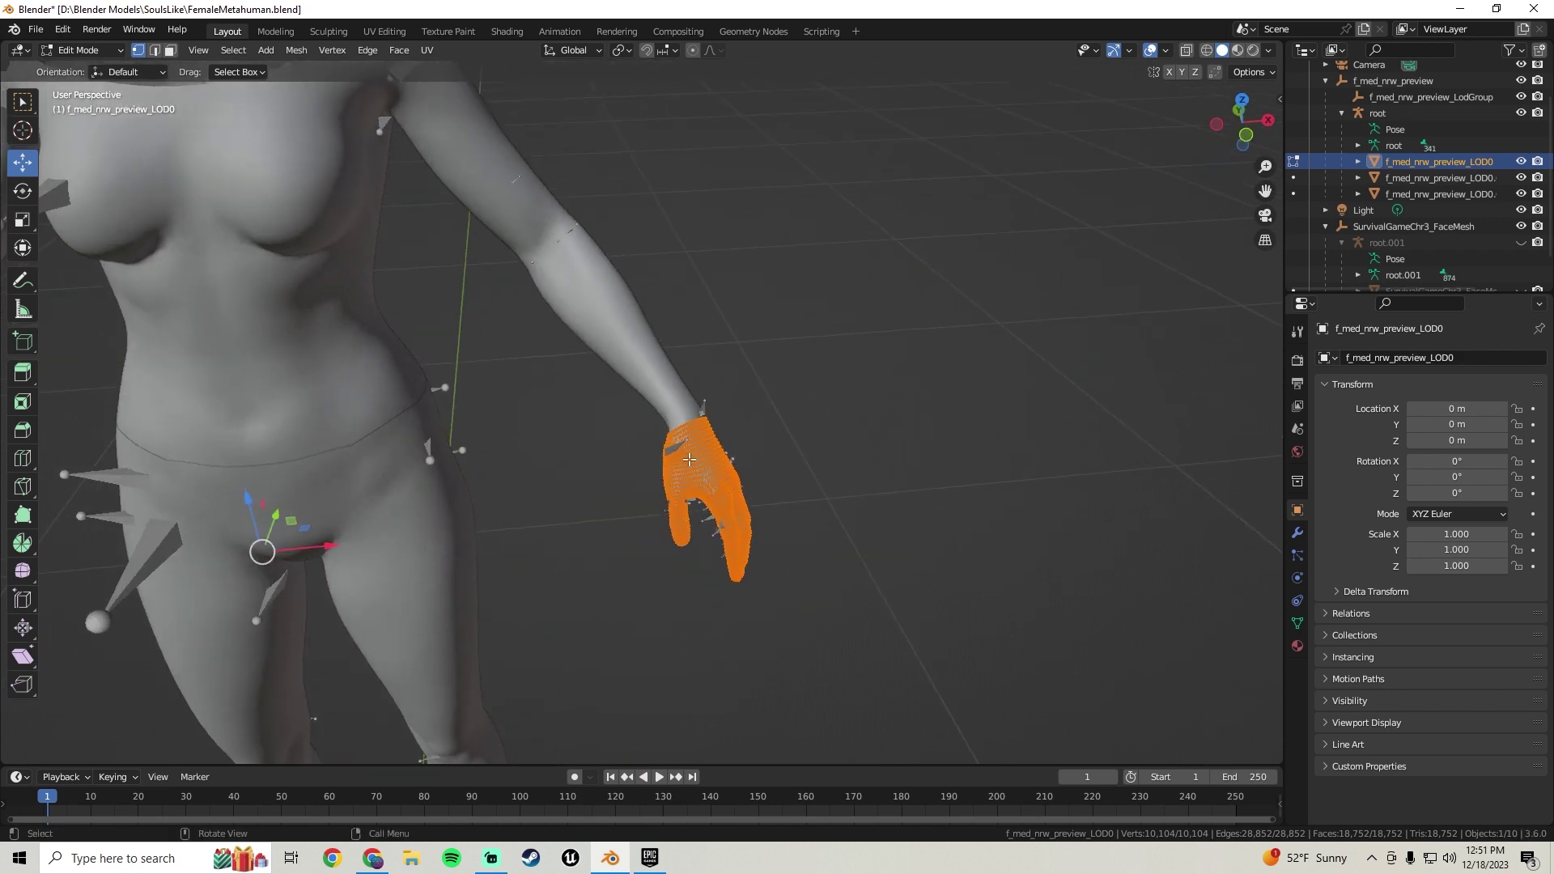
Separate the selected hands into their own object and return to Object Mode.
key("p")
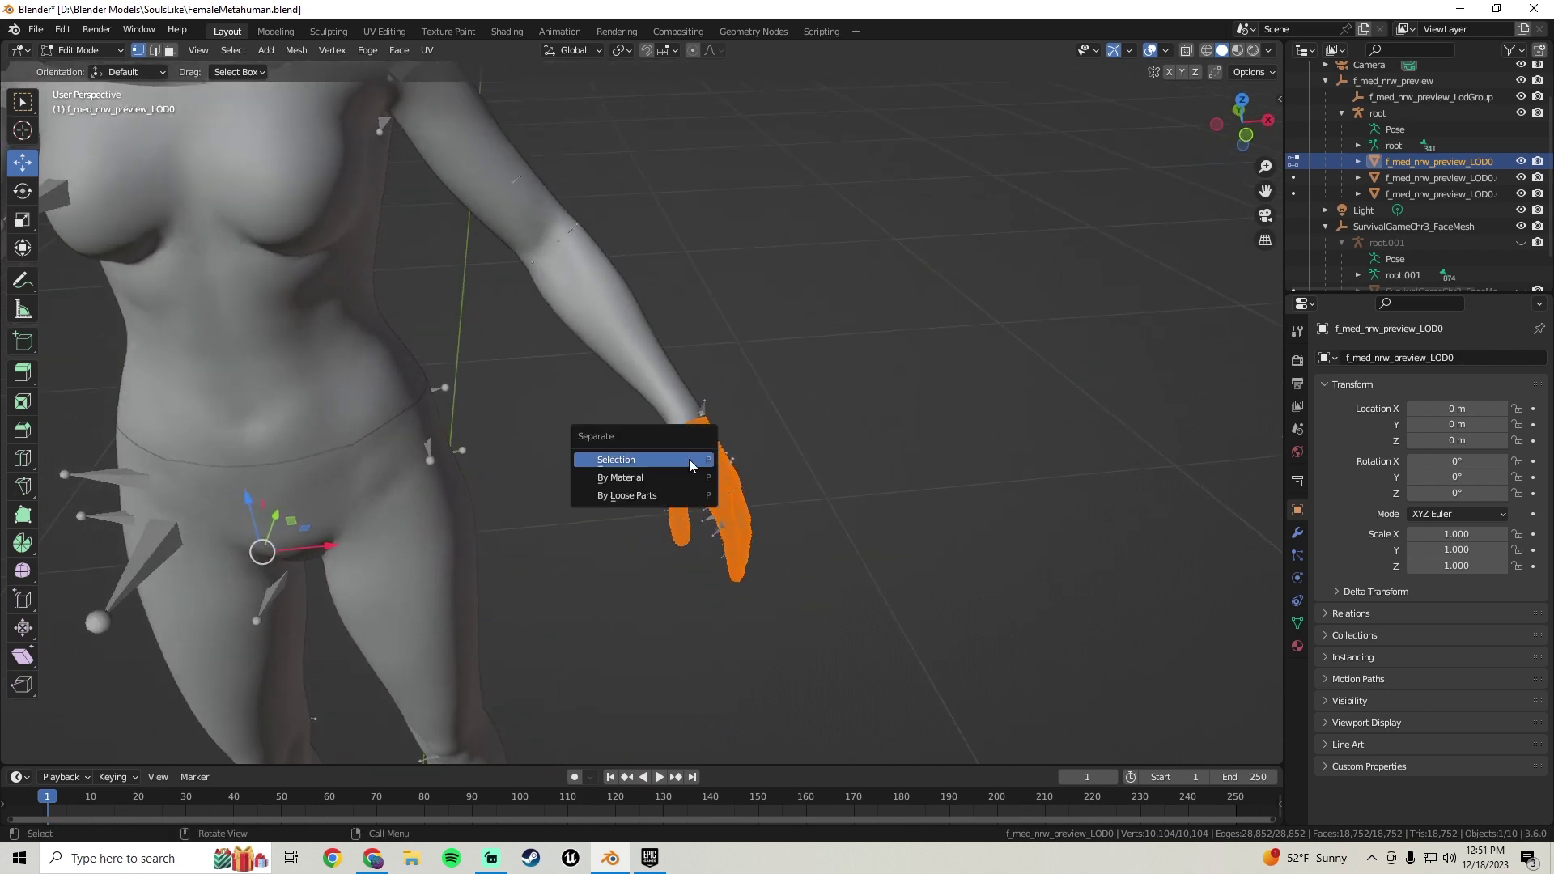
left_click(643, 460)
left_click(103, 50)
left_click(81, 70)
scroll(436, 256, "down", 3)
middle_click_drag(436, 256, 564, 347)
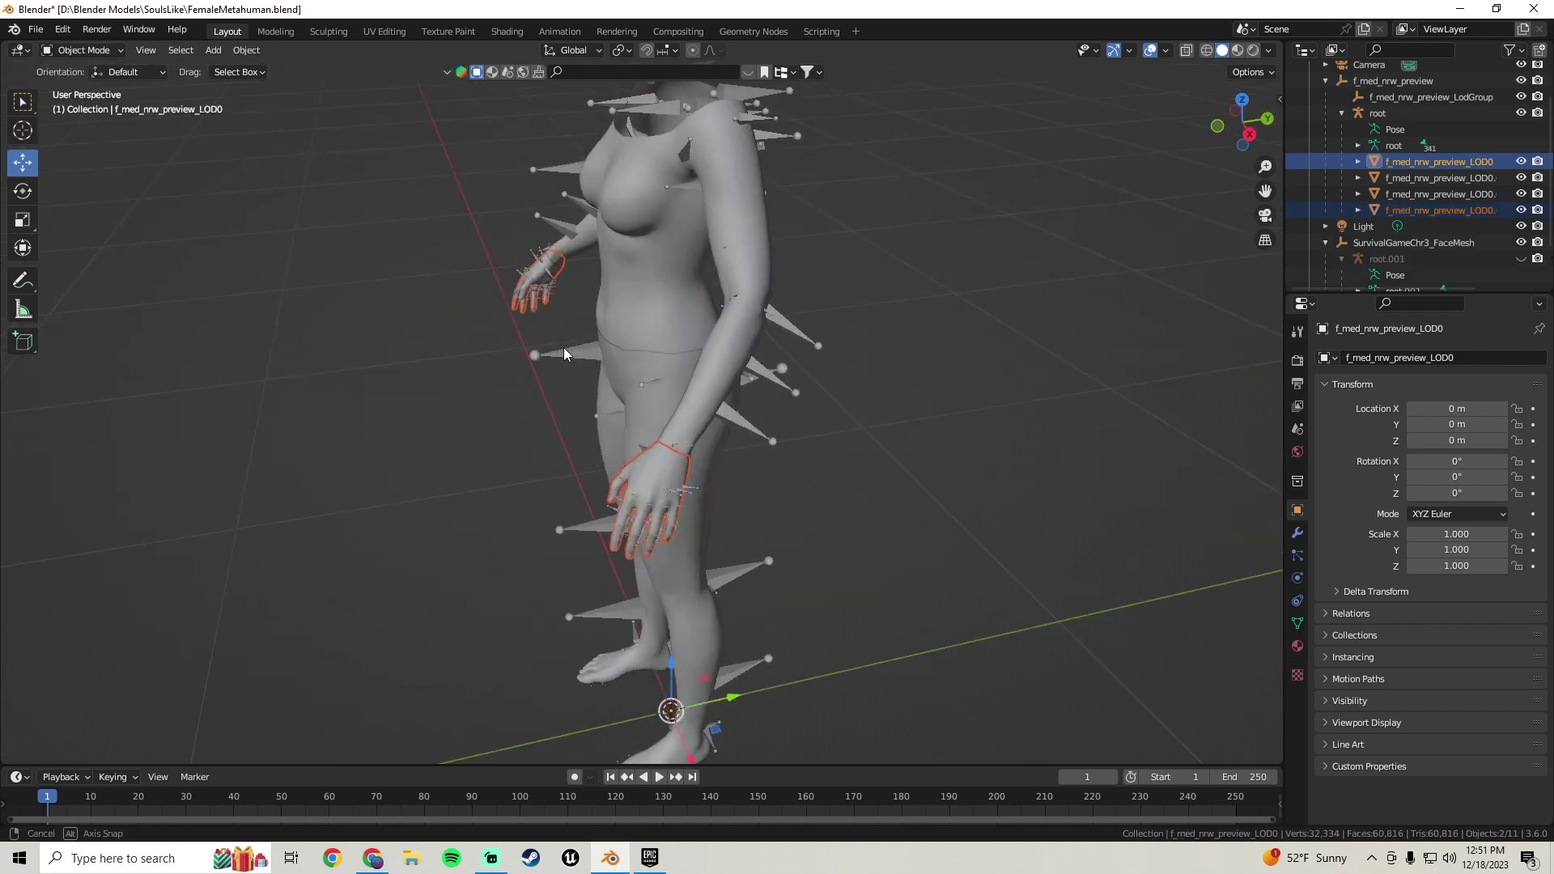
Check the new hands object with a cancelled move, then save FemaleMetahuman.blend.
left_click(633, 478)
middle_click_drag(745, 572, 729, 657)
left_click_drag(729, 662, 810, 570)
key("Escape")
middle_click_drag(567, 461, 682, 366)
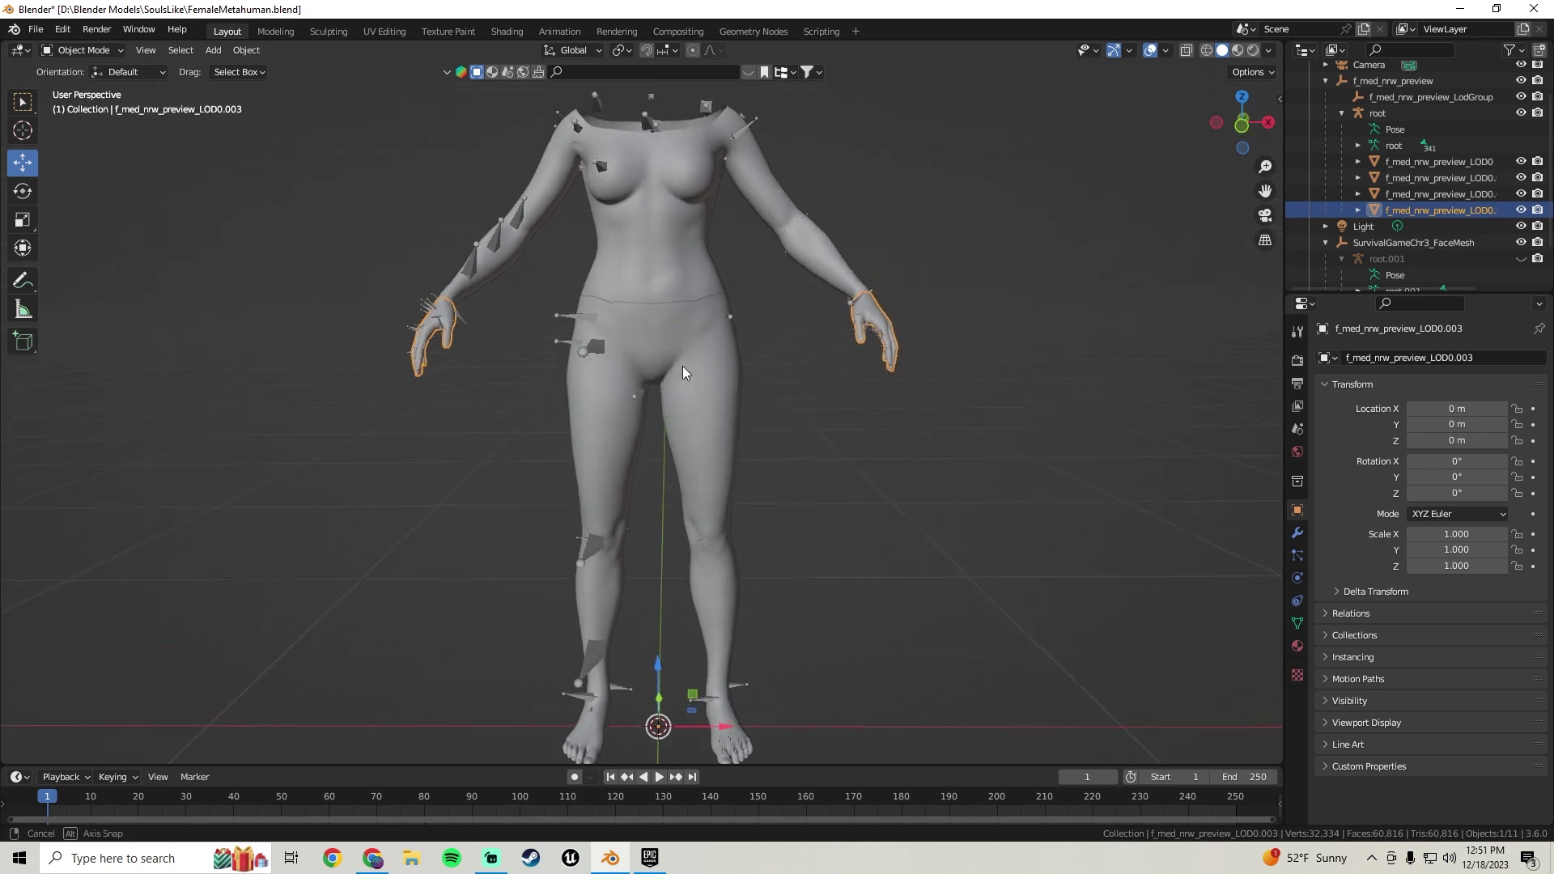
left_click(36, 29)
left_click(48, 134)
Hide the legs mesh and the hands mesh.
middle_click_drag(672, 470, 646, 314)
left_click(645, 309)
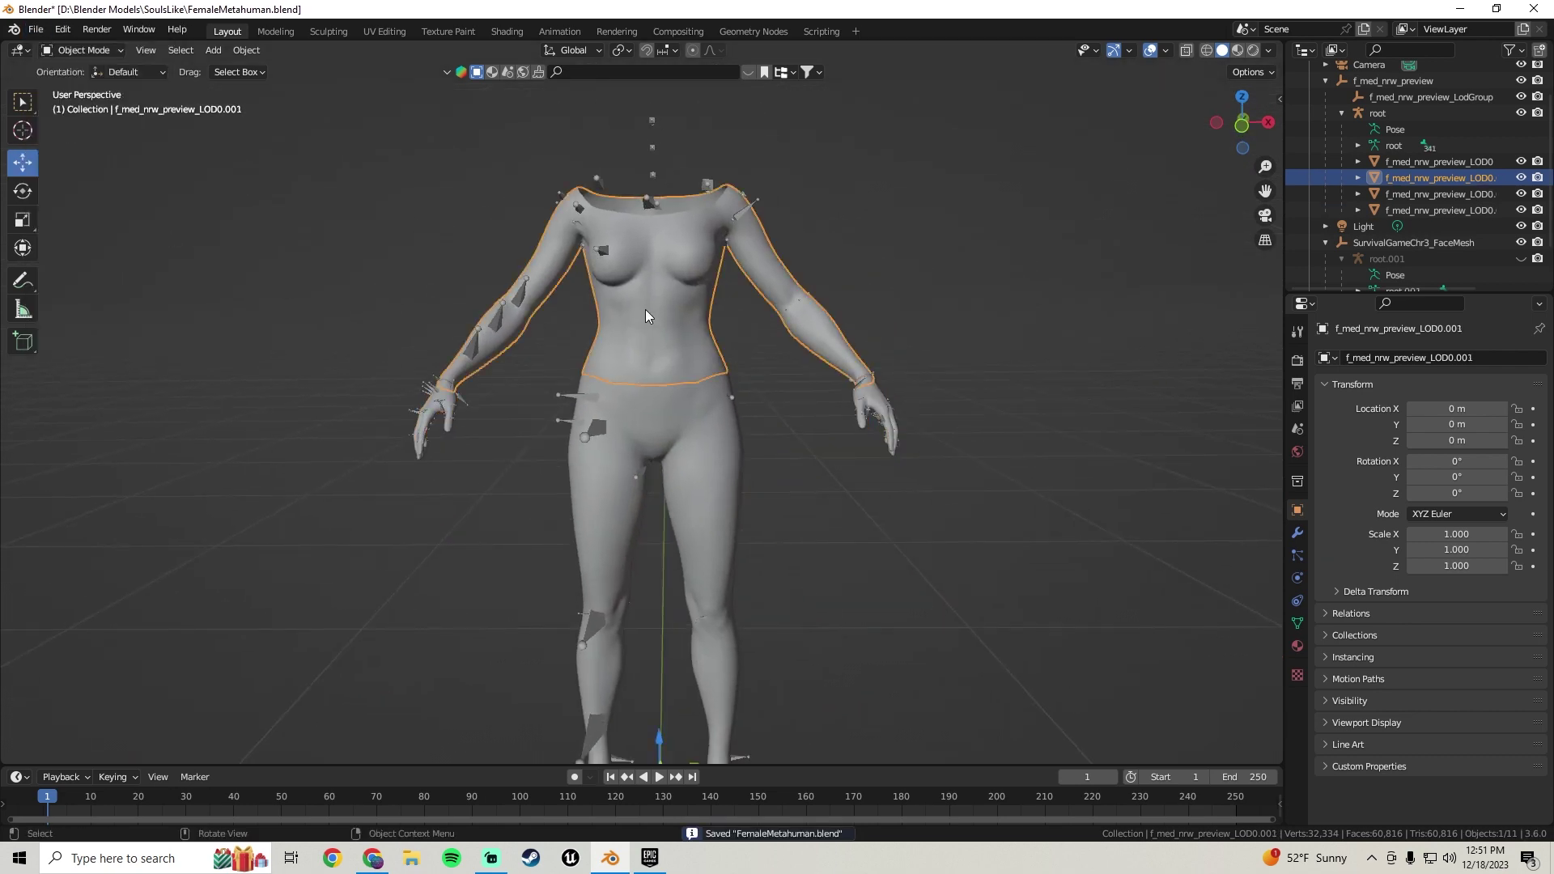
middle_click_drag(643, 419, 646, 377)
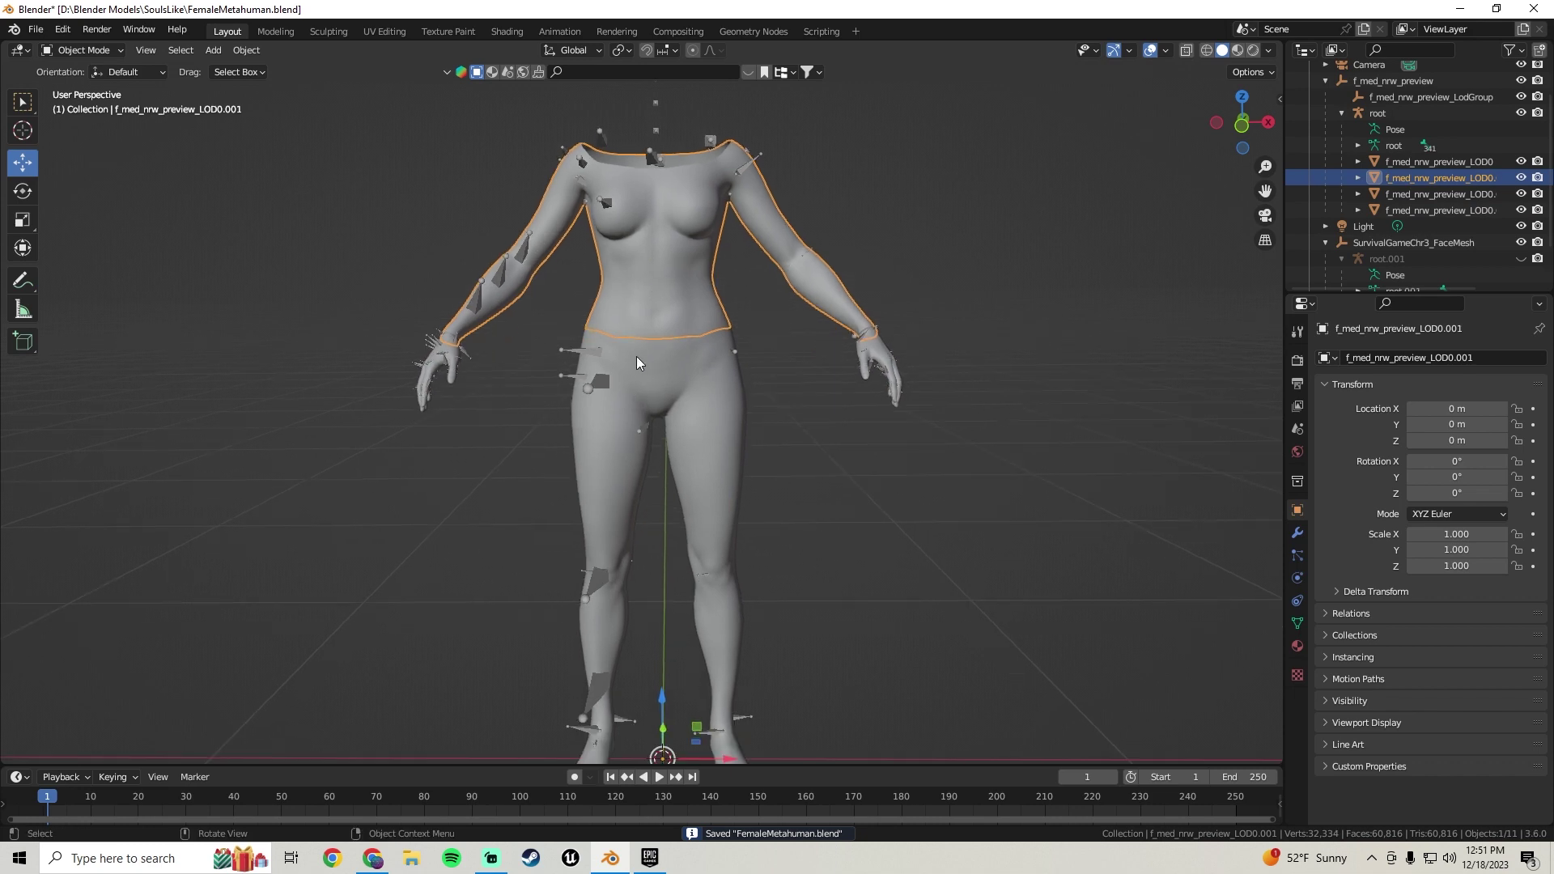
left_click(636, 356)
key("h")
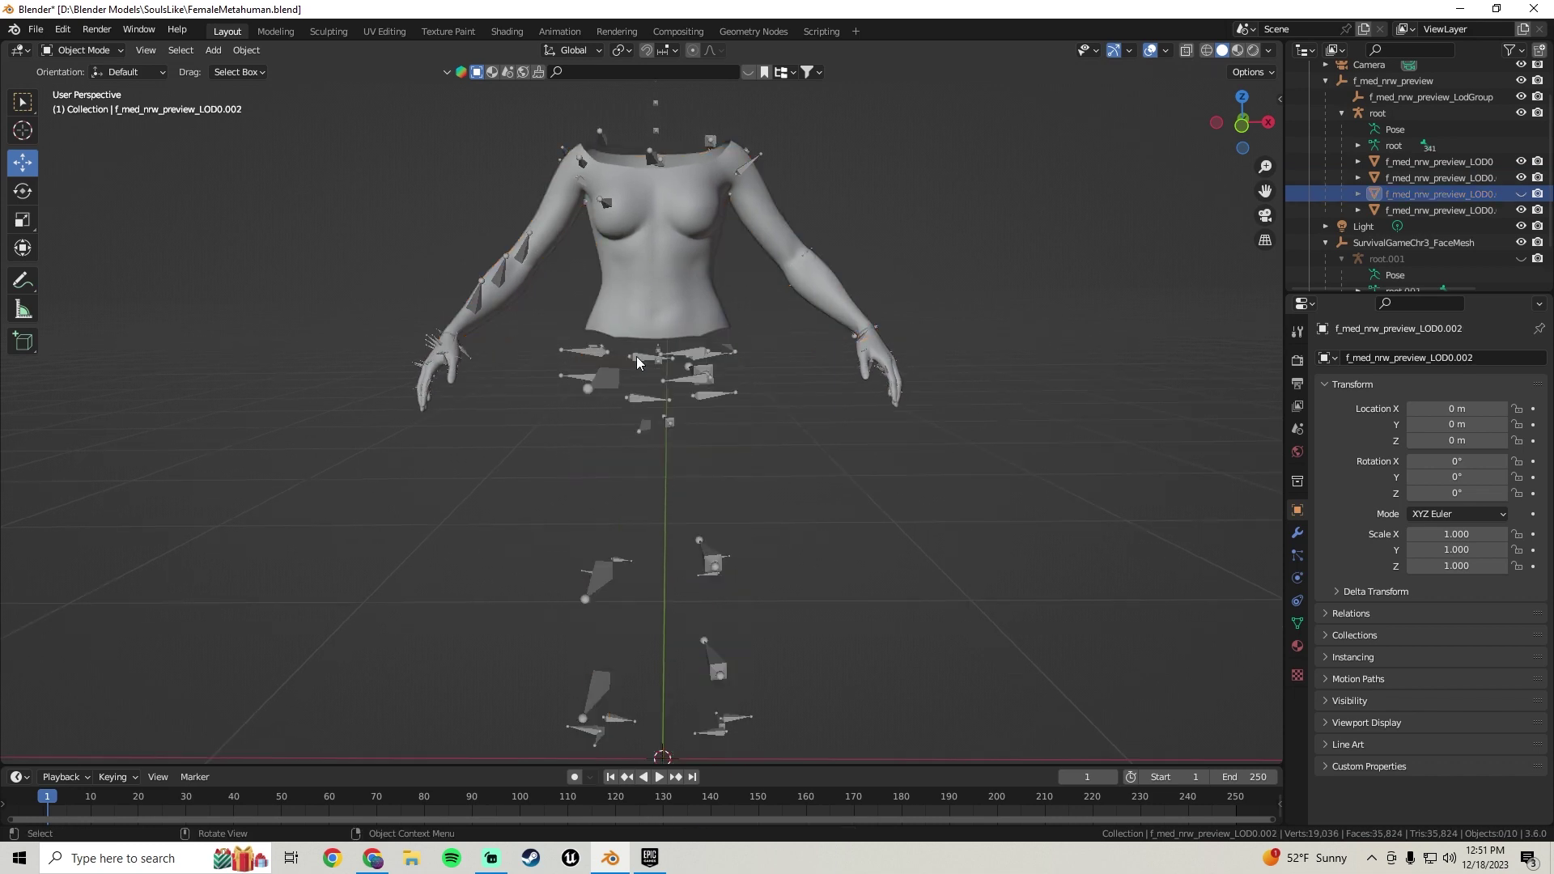
scroll(442, 352, "up", 3)
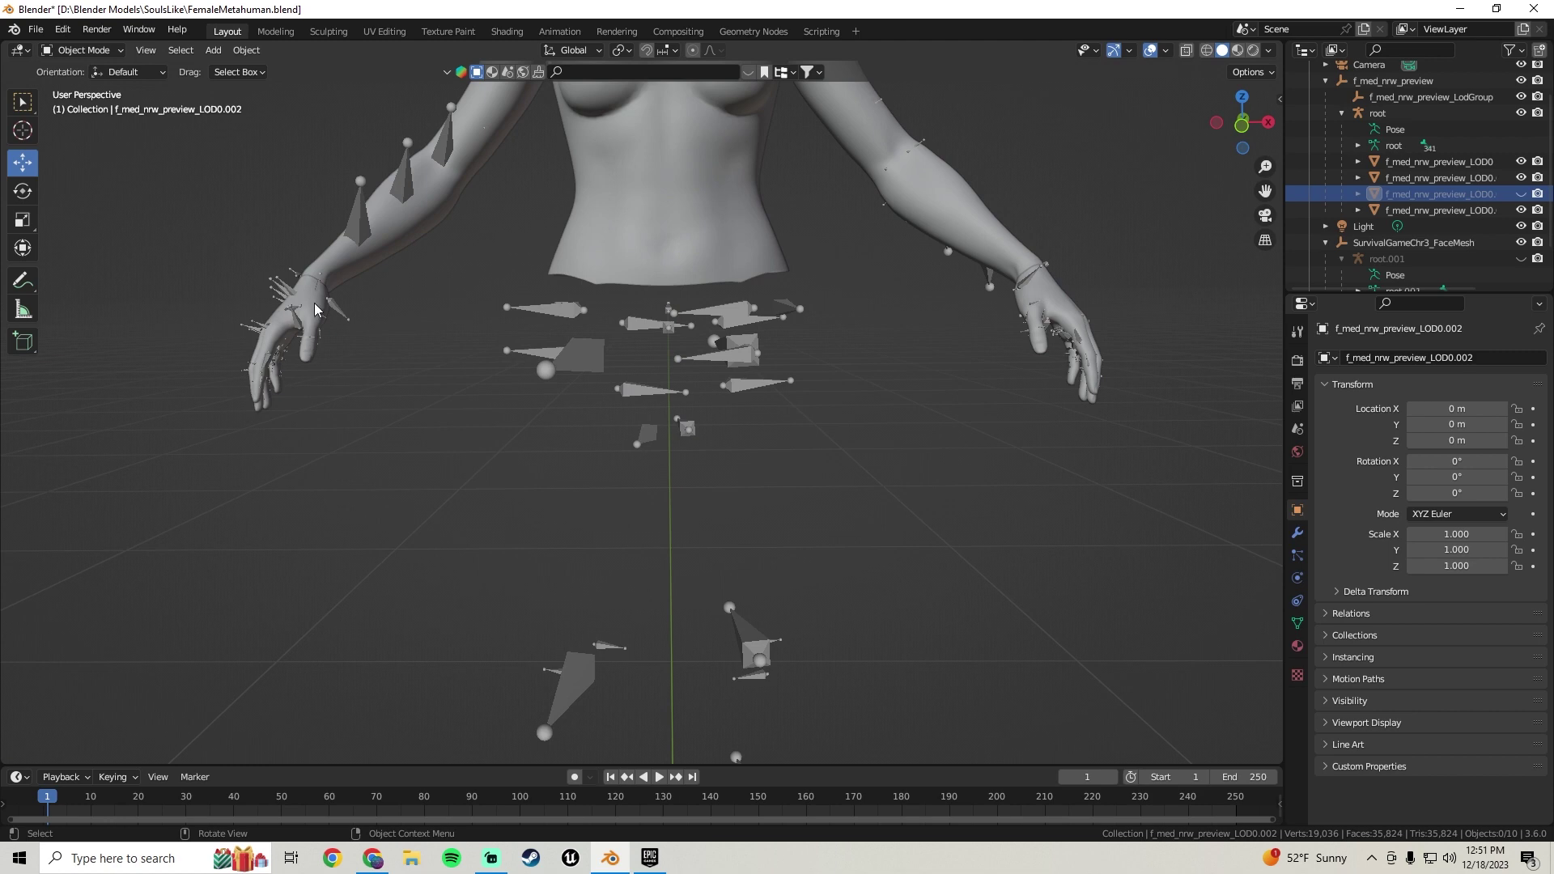
left_click(315, 310)
key("h")
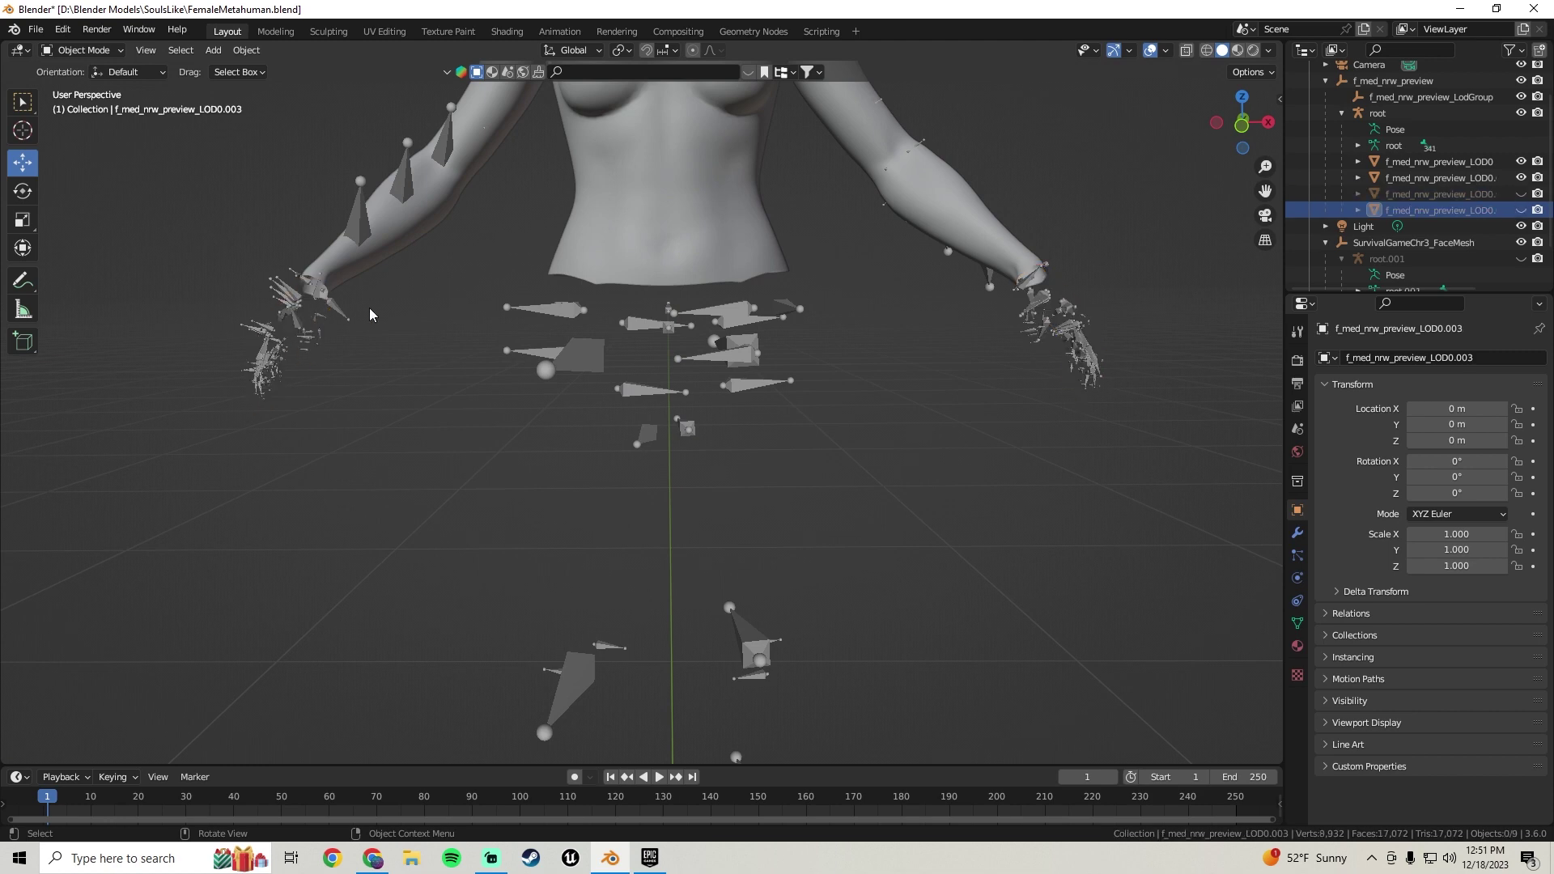
scroll(575, 307, "down", 5)
Select the torso mesh together with the root skeleton.
left_click(636, 263)
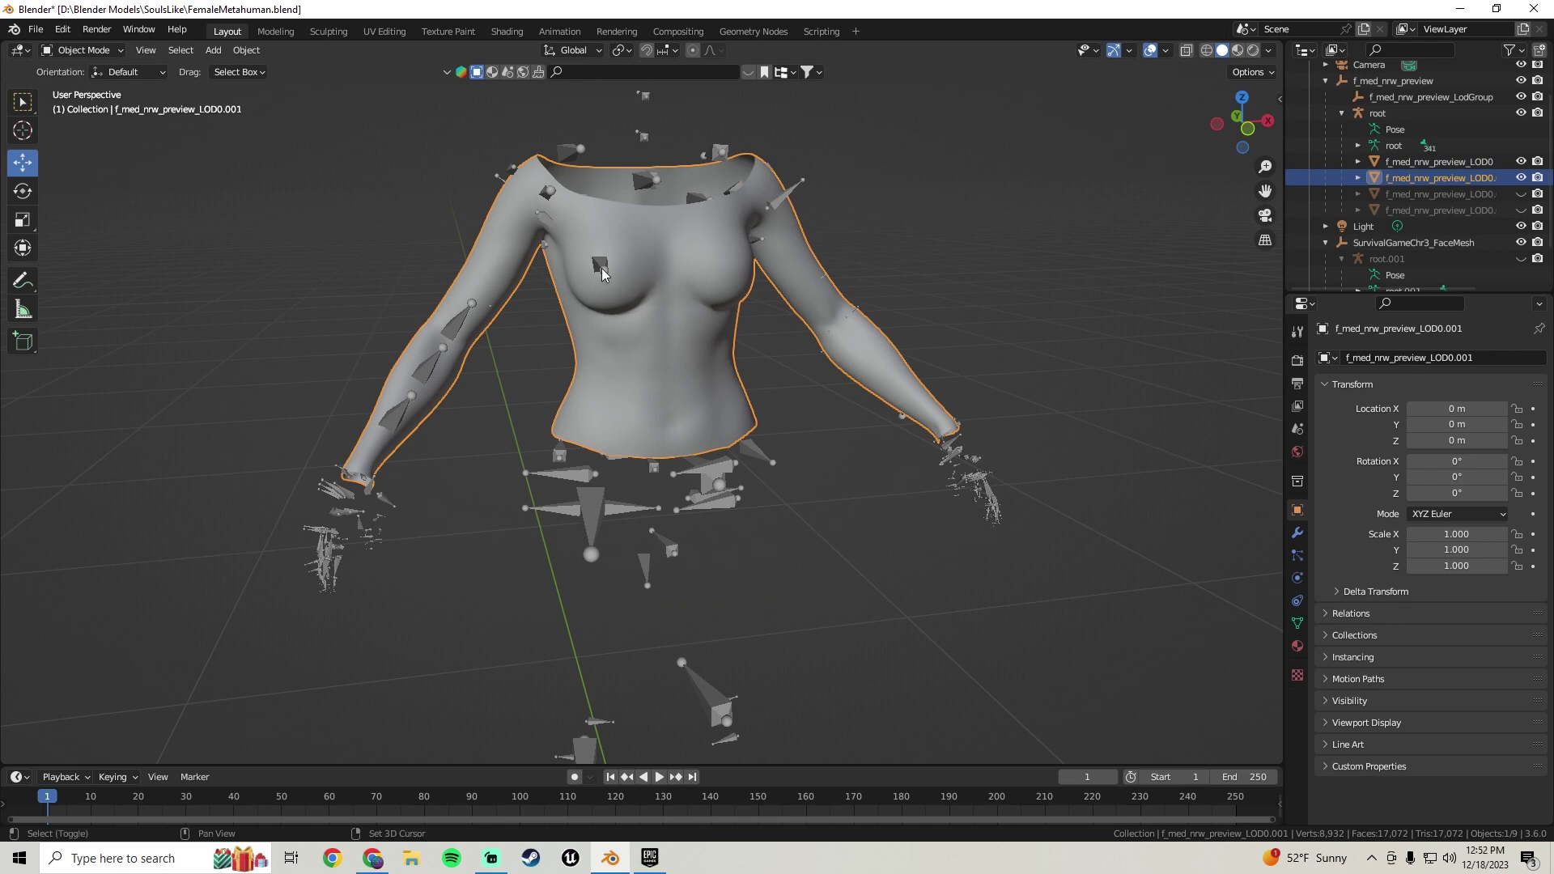
left_click(600, 269, "shift")
scroll(601, 269, "down", 3)
middle_click_drag(601, 269, 670, 396)
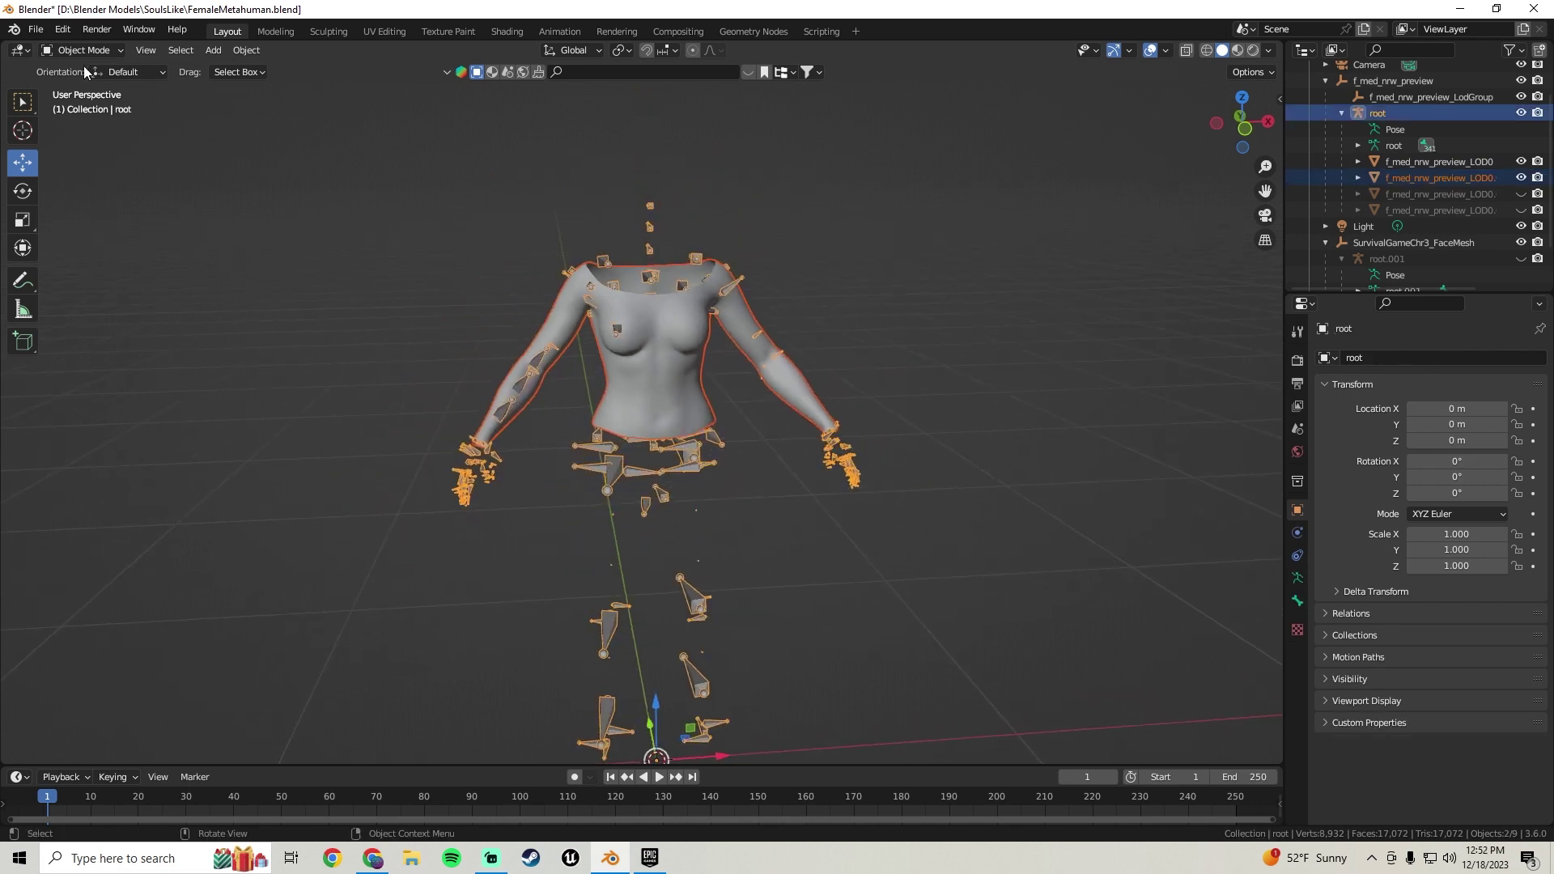
left_click(36, 29)
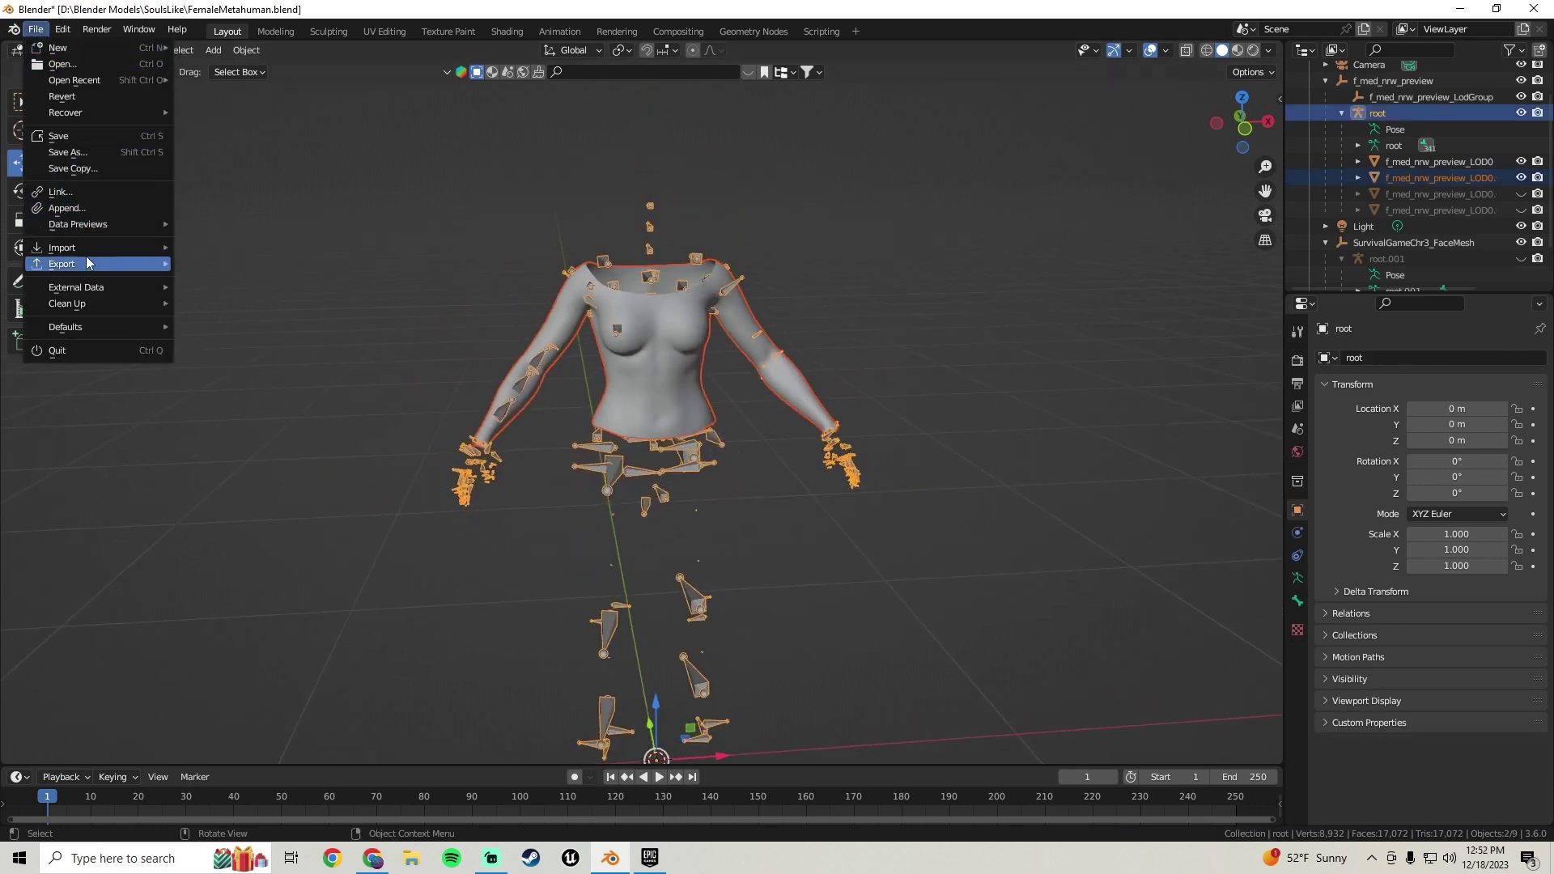
Start an FBX export limited to selected objects, with Y Forward axis and Face smoothing.
mouse_move(89, 264)
left_click(231, 427)
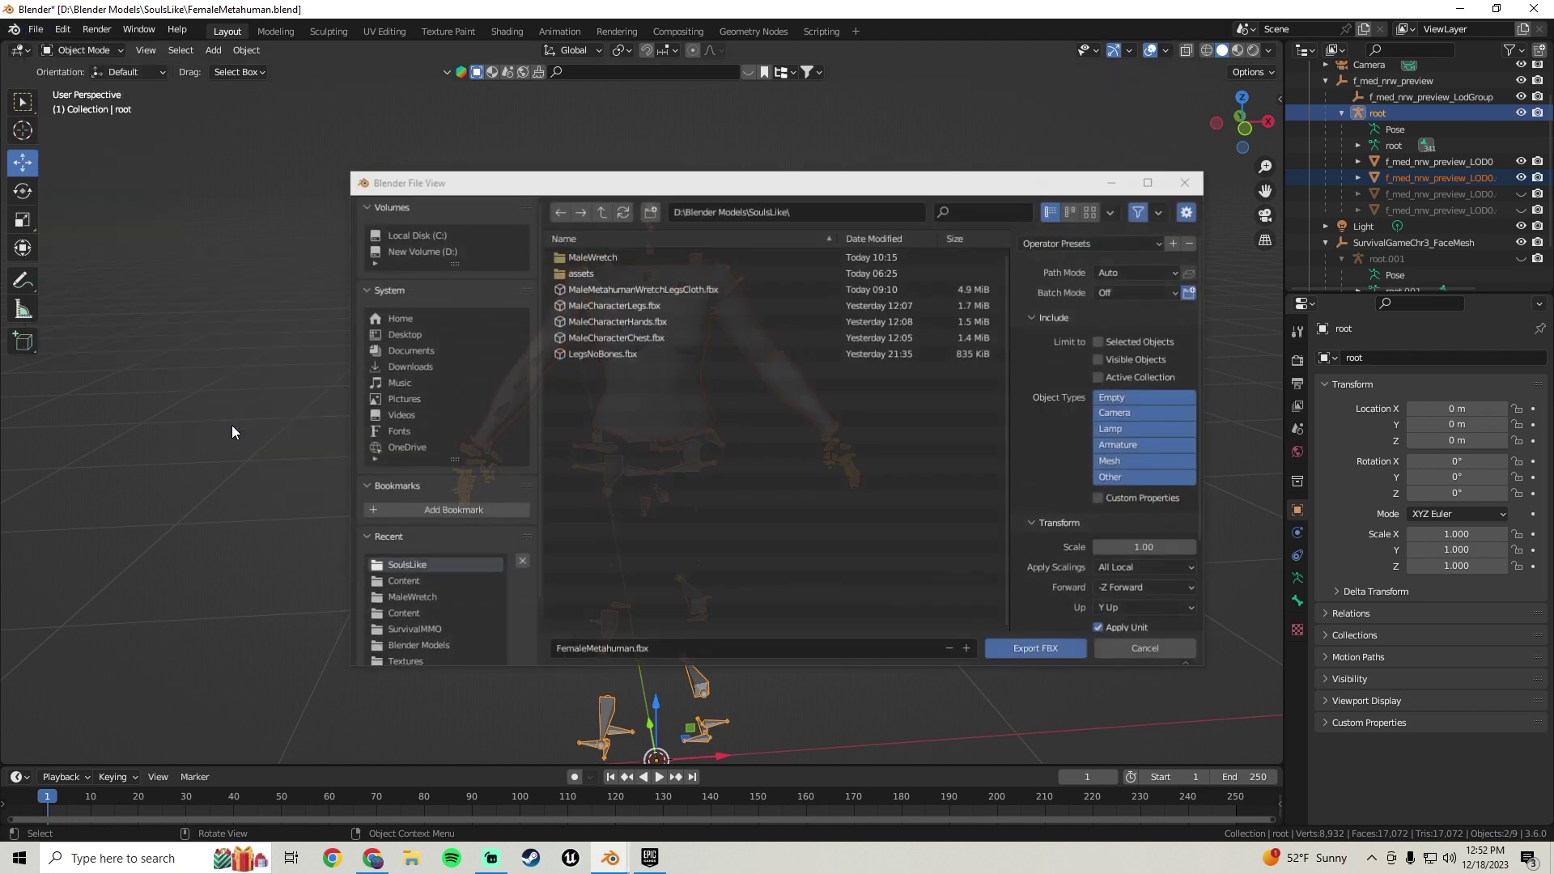
left_click(1100, 341)
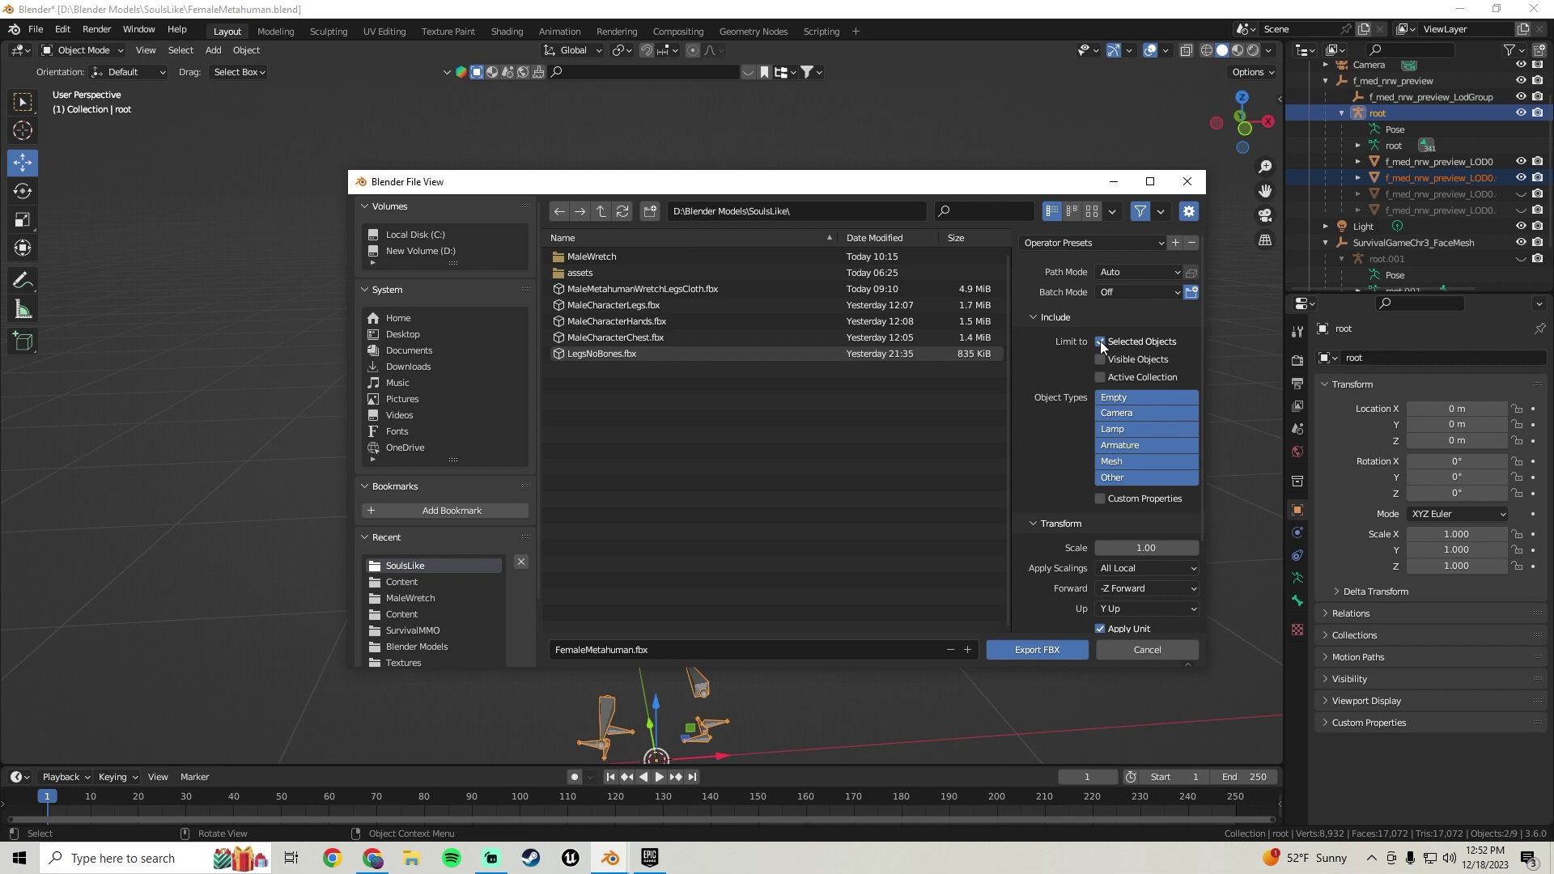
scroll(1073, 457, "down", 3)
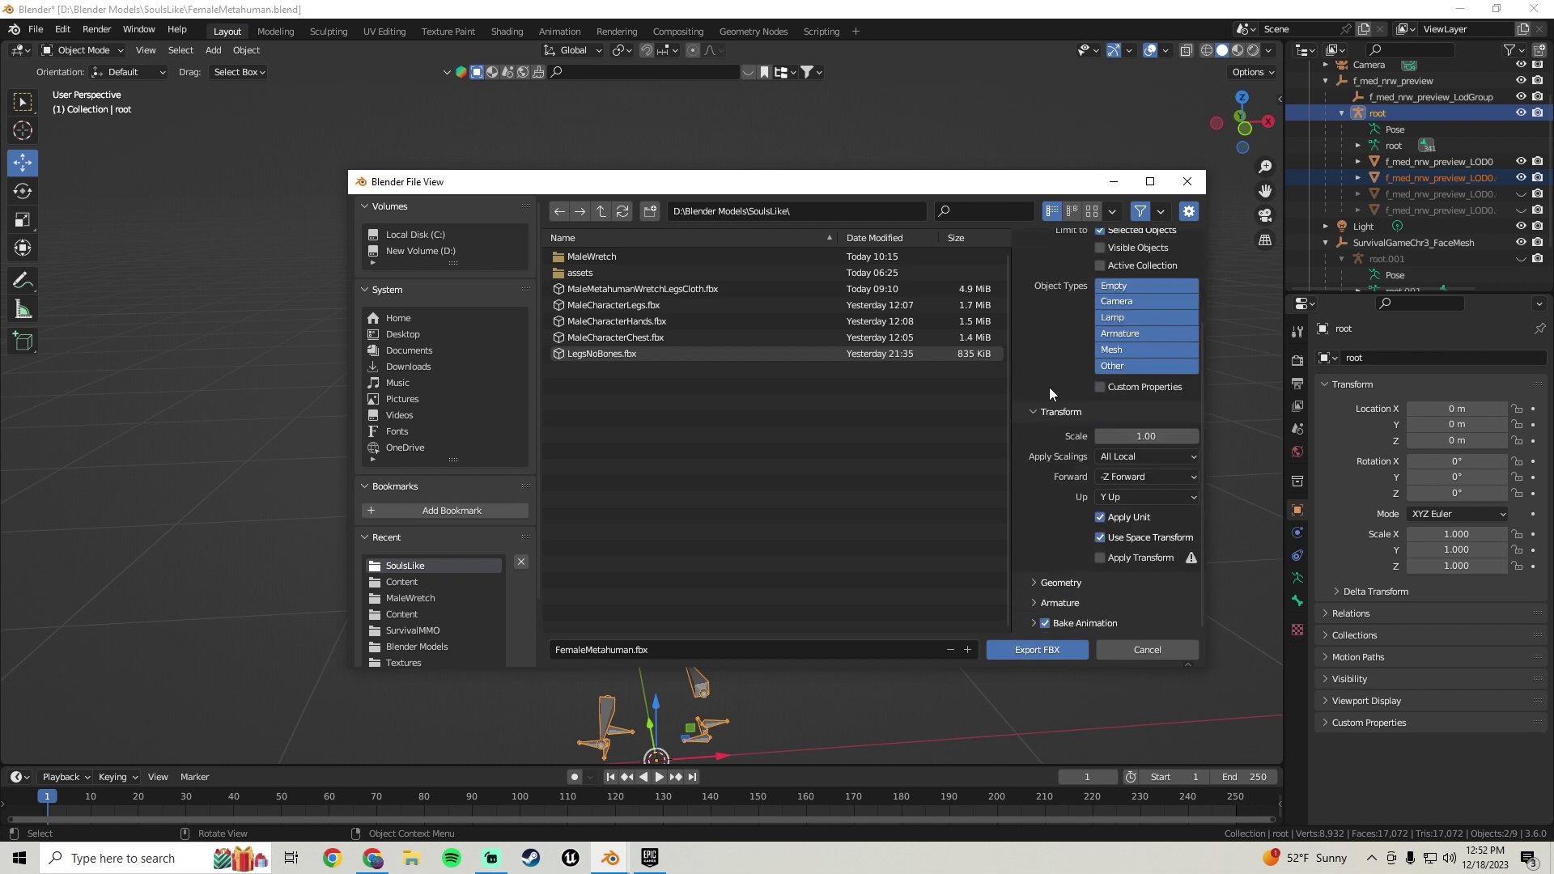
left_click(1132, 479)
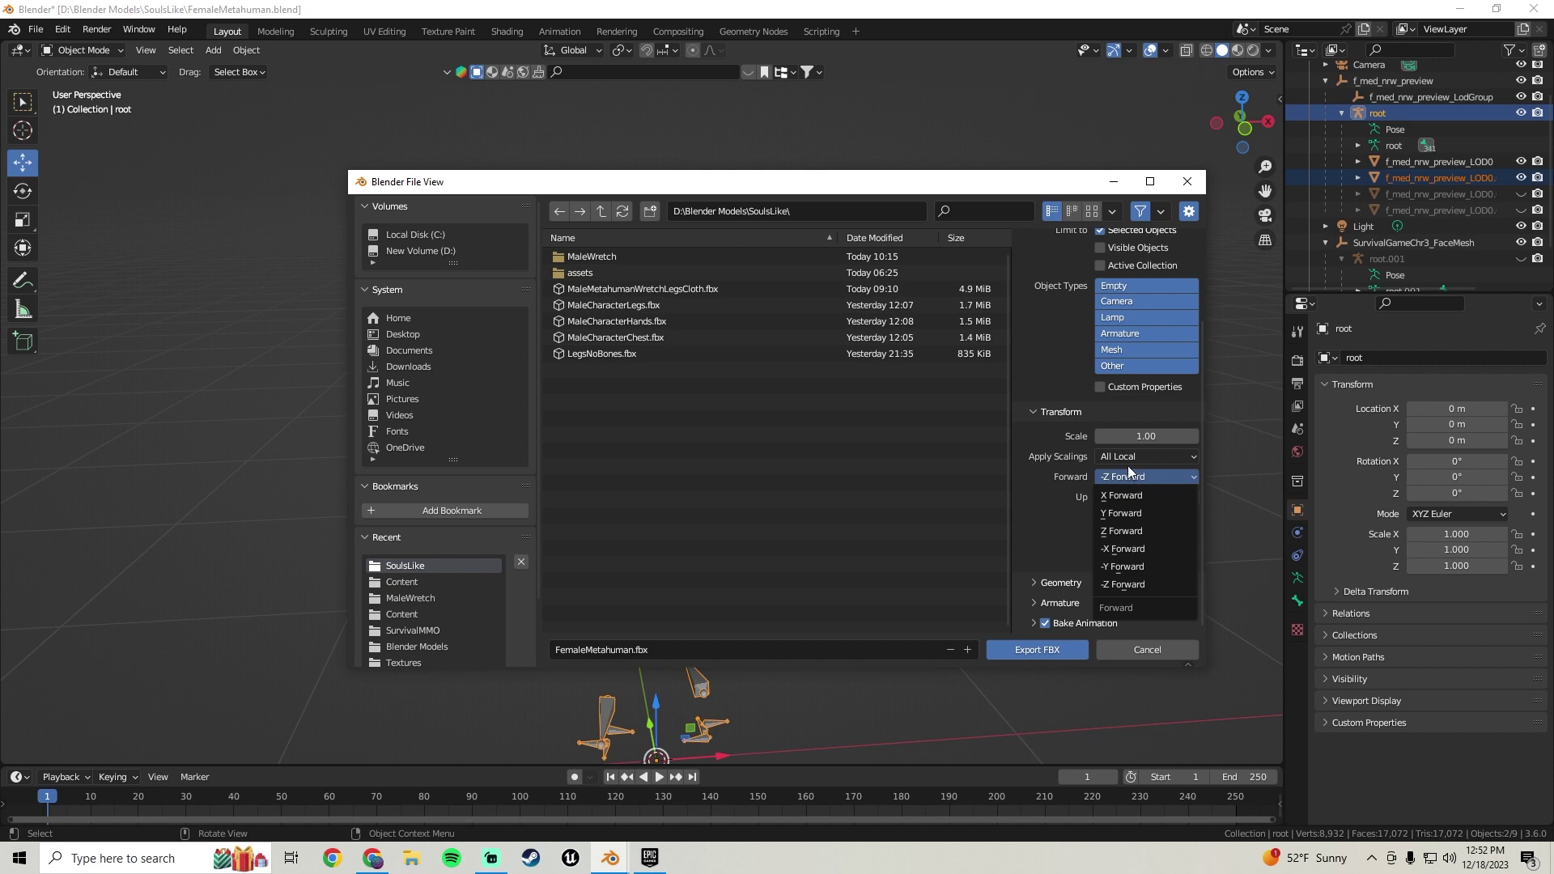
left_click(1124, 515)
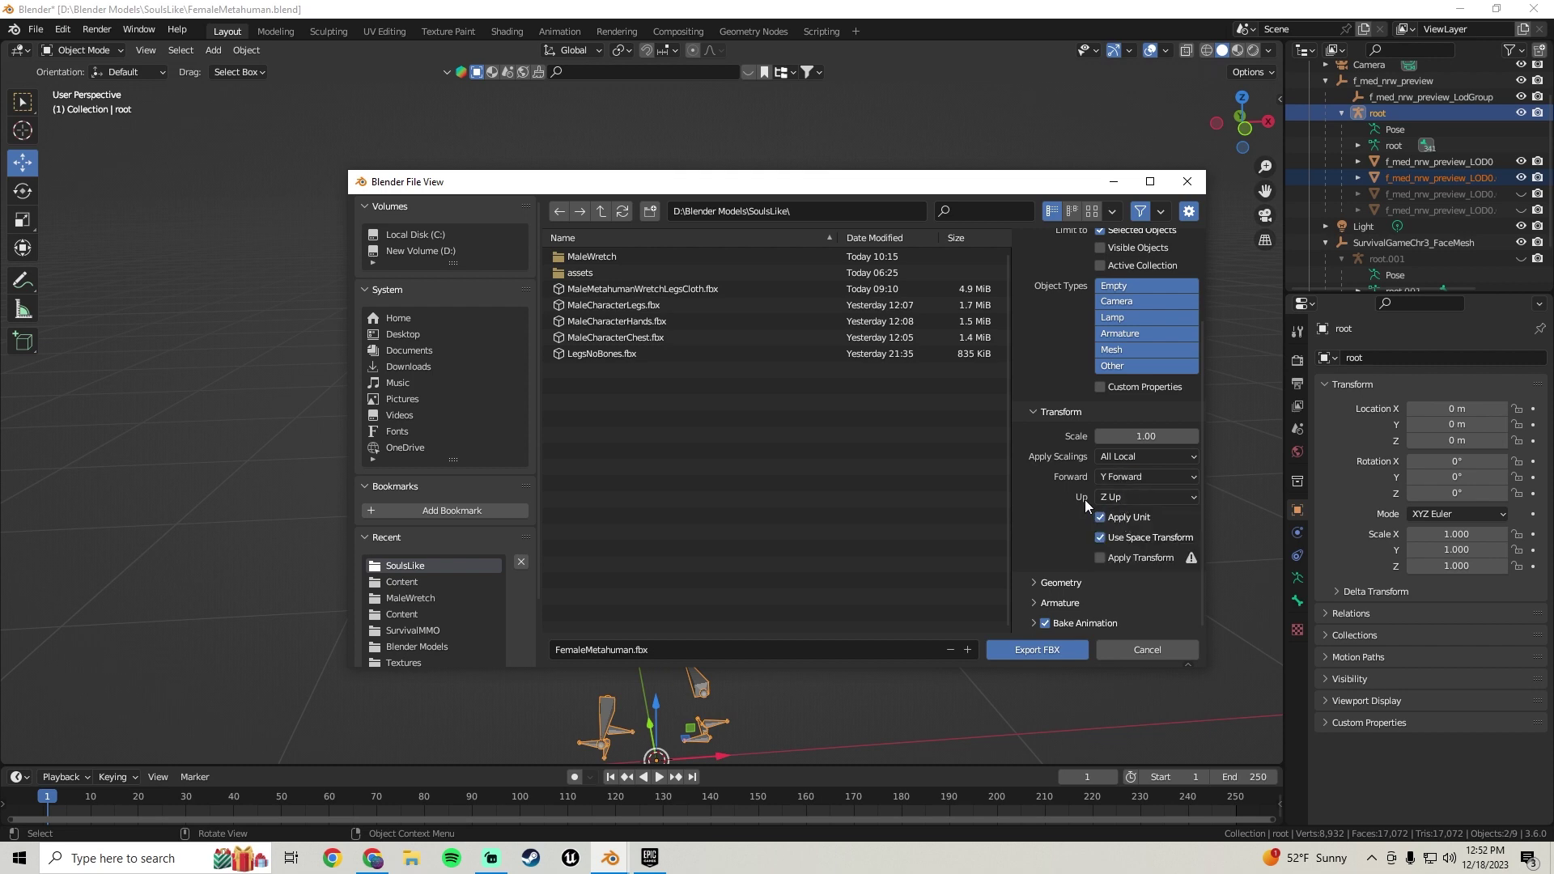
left_click(1035, 583)
scroll(1039, 483, "down", 2)
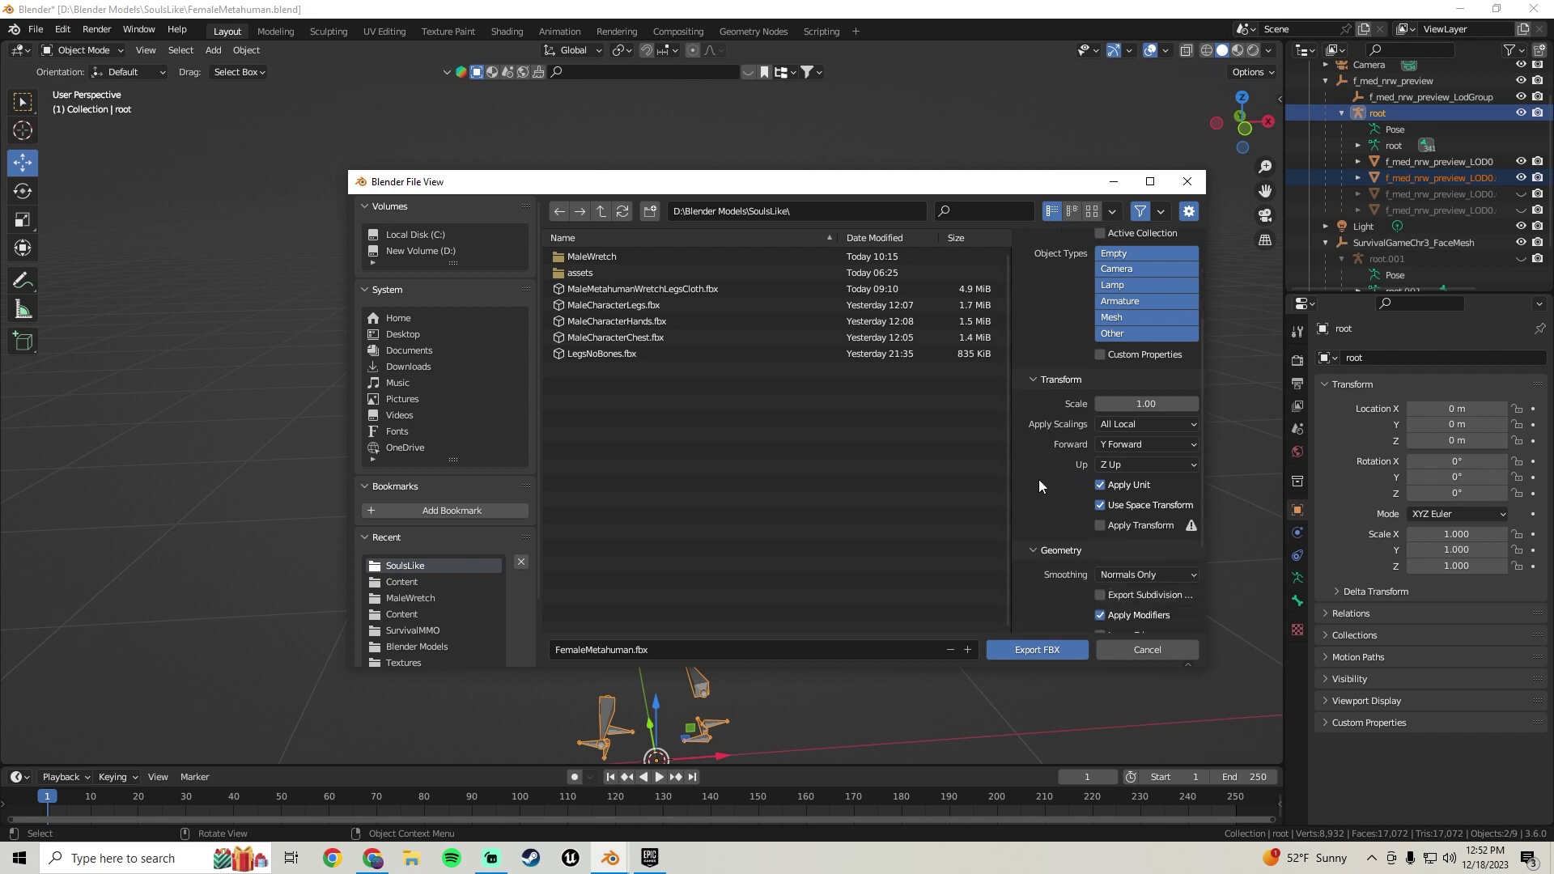
scroll(1039, 485, "down", 4)
left_click(1110, 435)
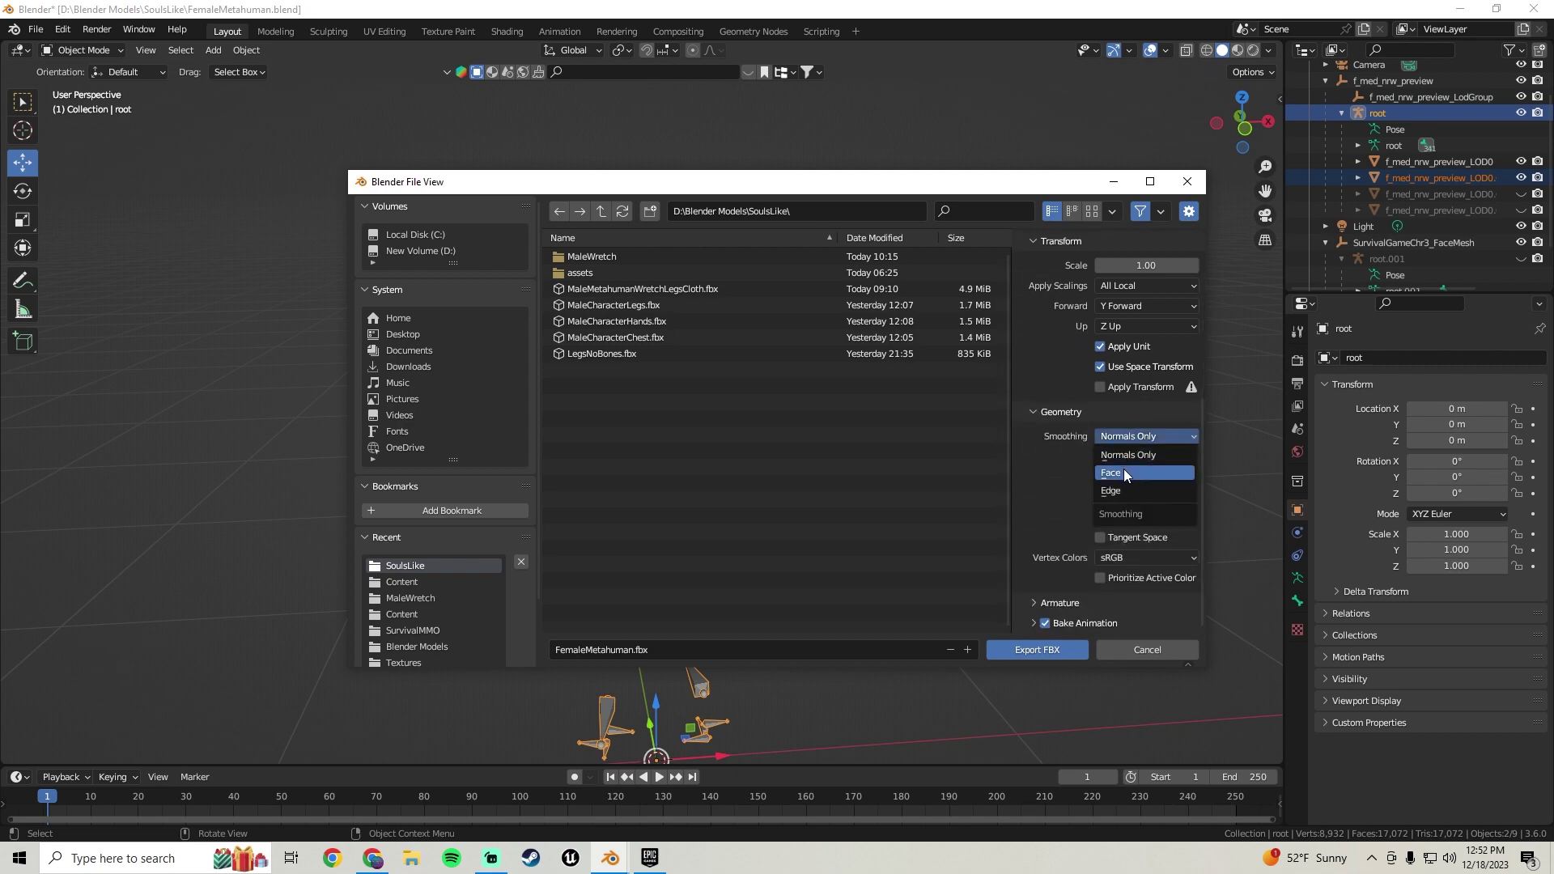
left_click(1120, 474)
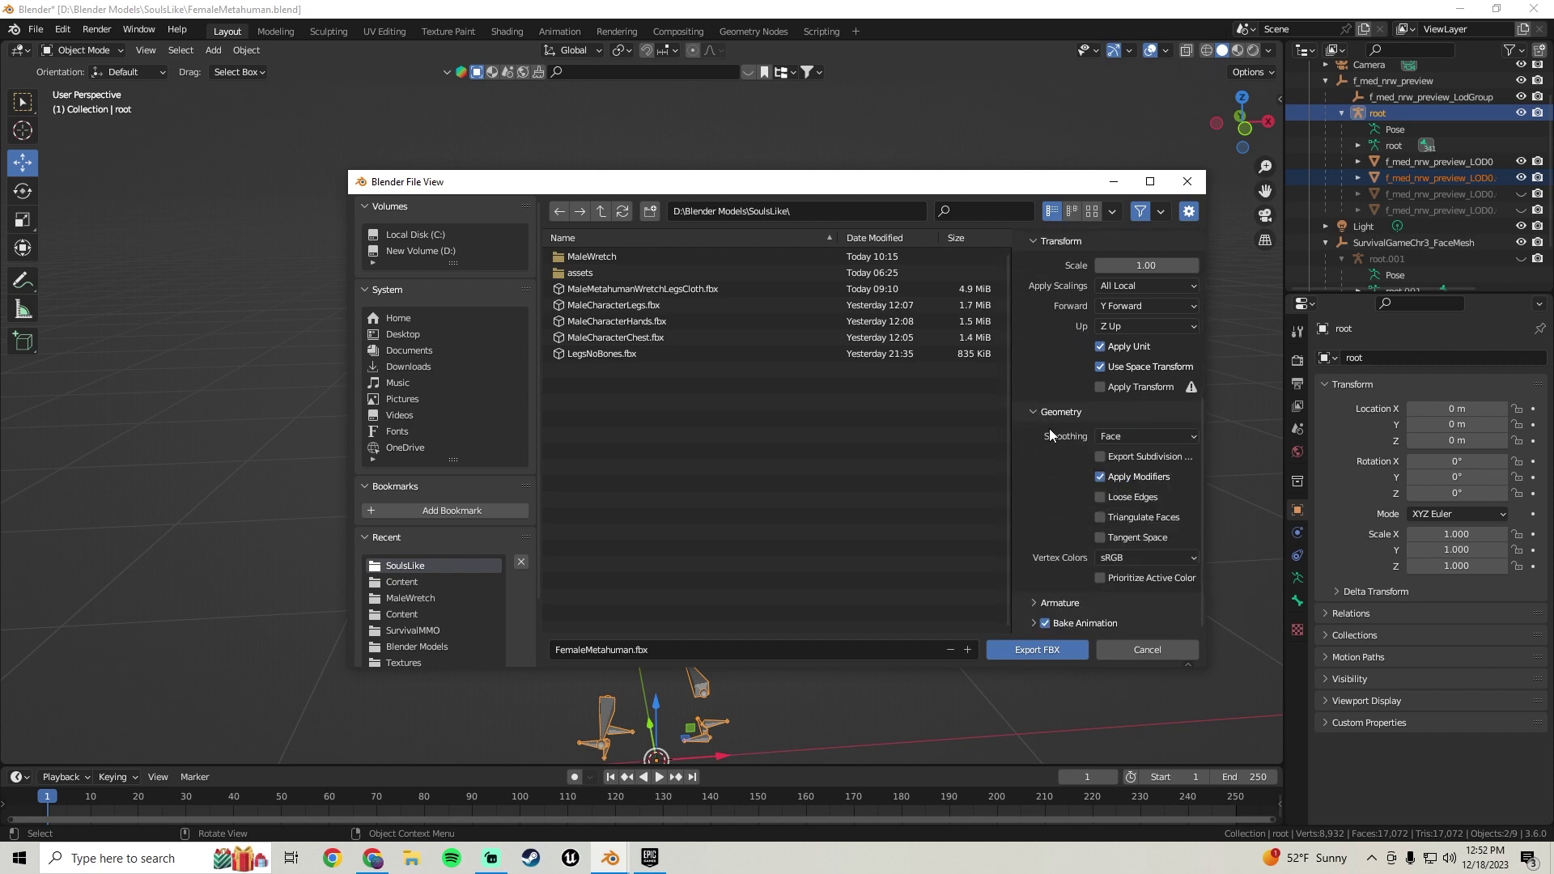
Turn off Add Leaf Bones and Bake Animation, and export as FemaleMetahumanChest.fbx.
left_click(1034, 603)
scroll(1032, 601, "down", 3)
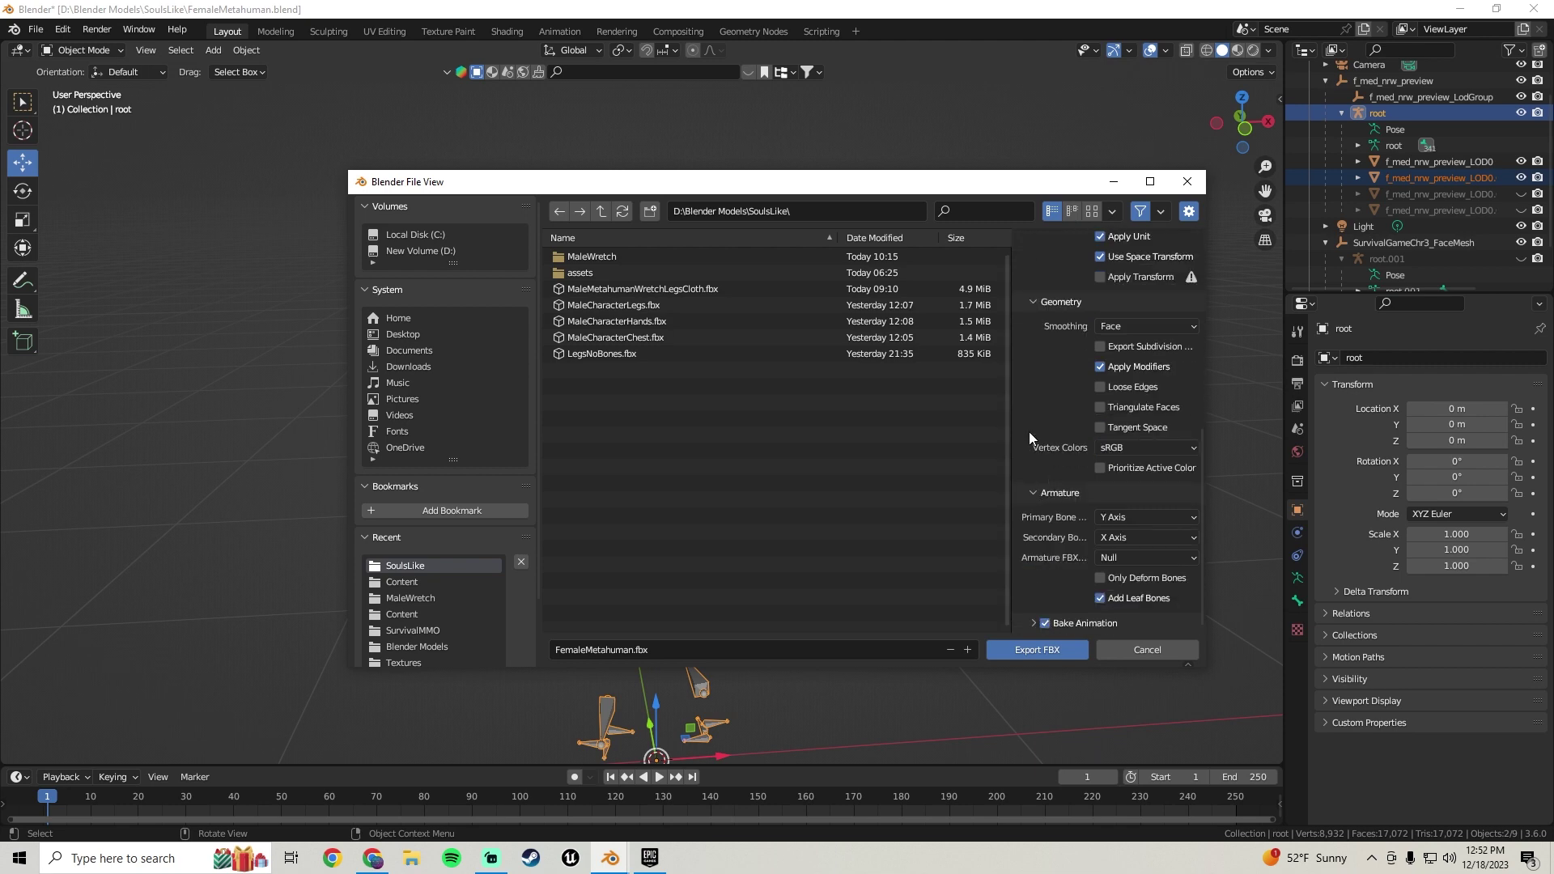
left_click(1100, 599)
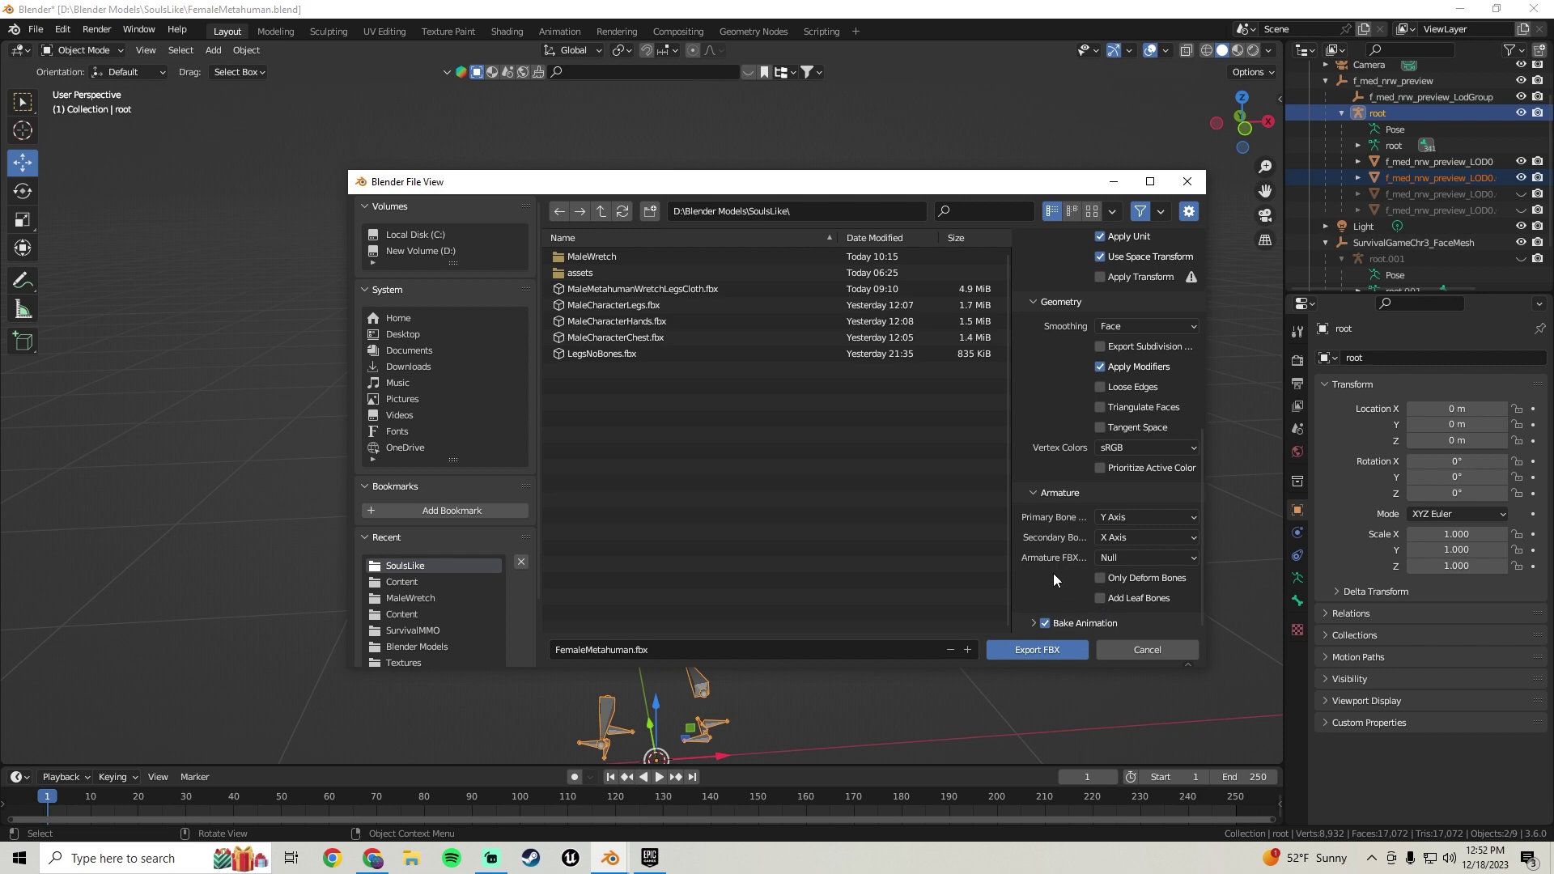
left_click(1045, 622)
left_click(598, 648)
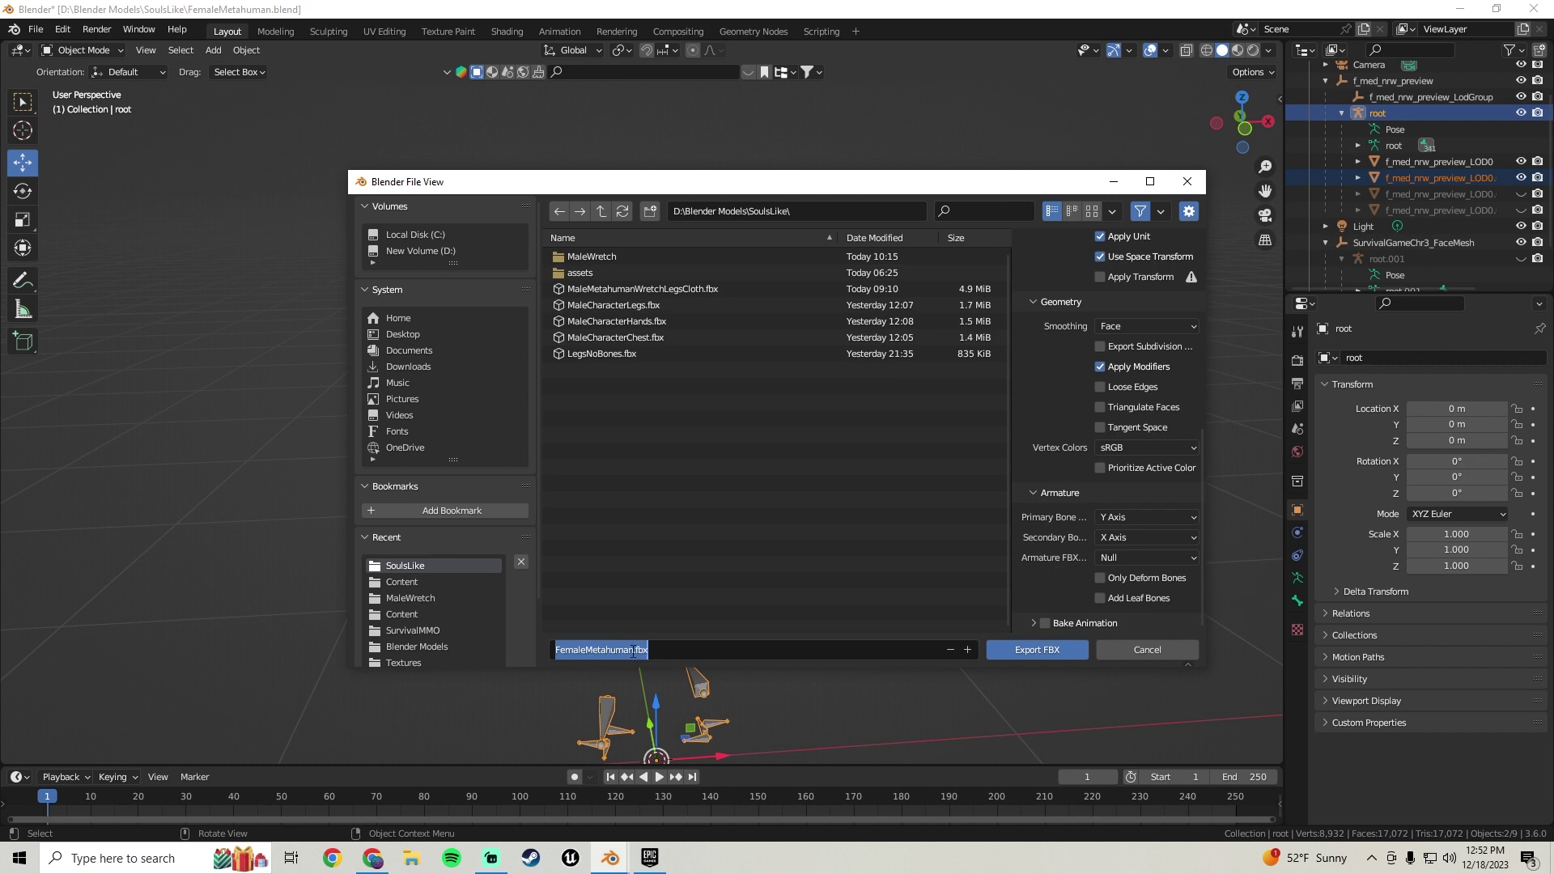
left_click(632, 650)
type("Chest")
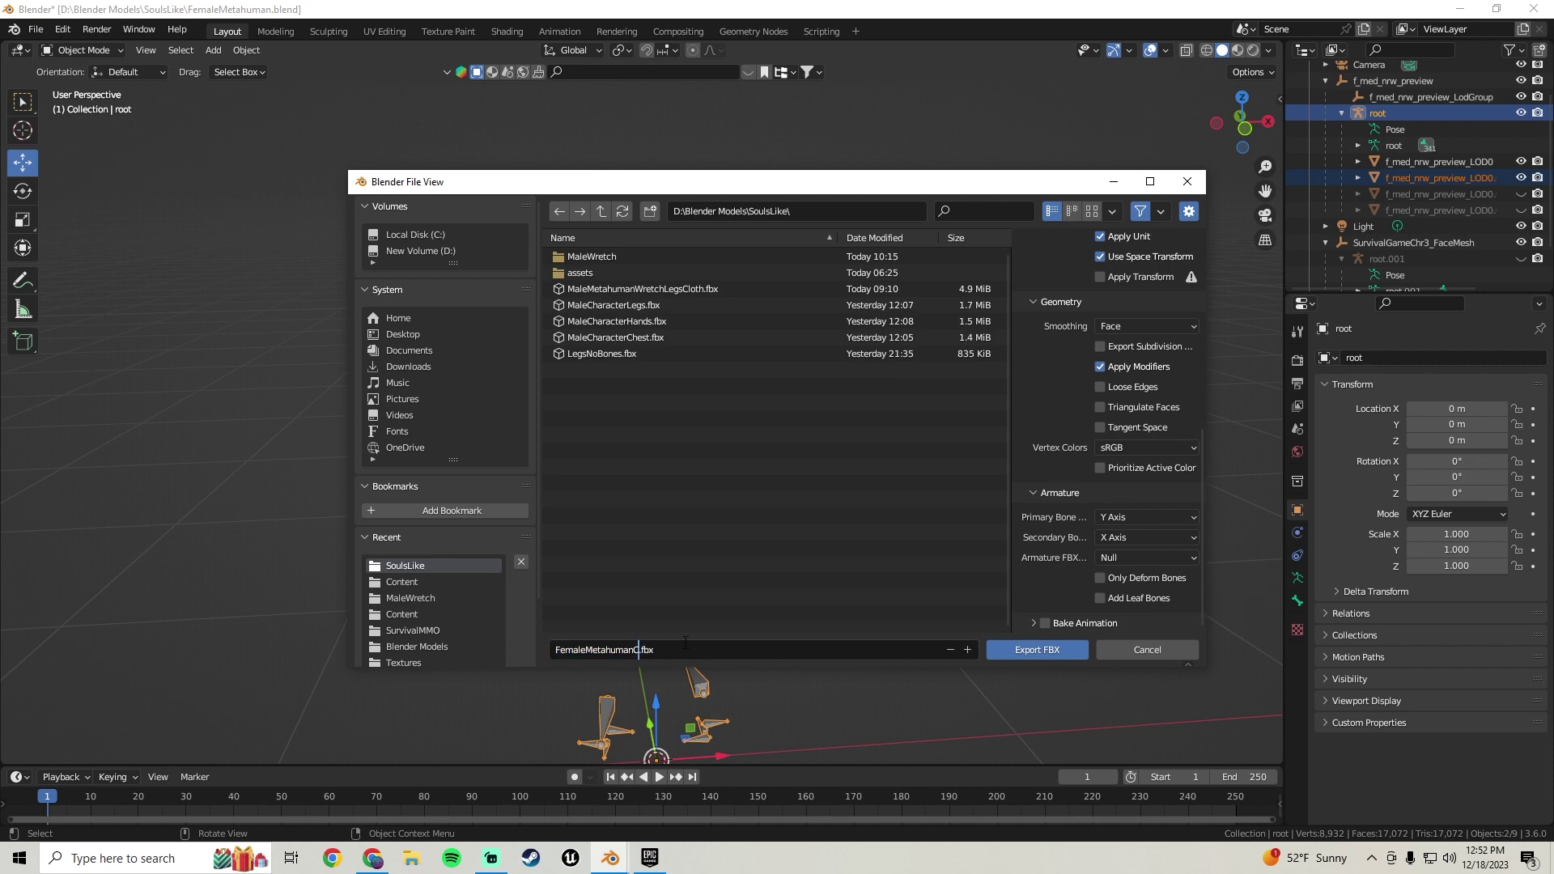
key("Return")
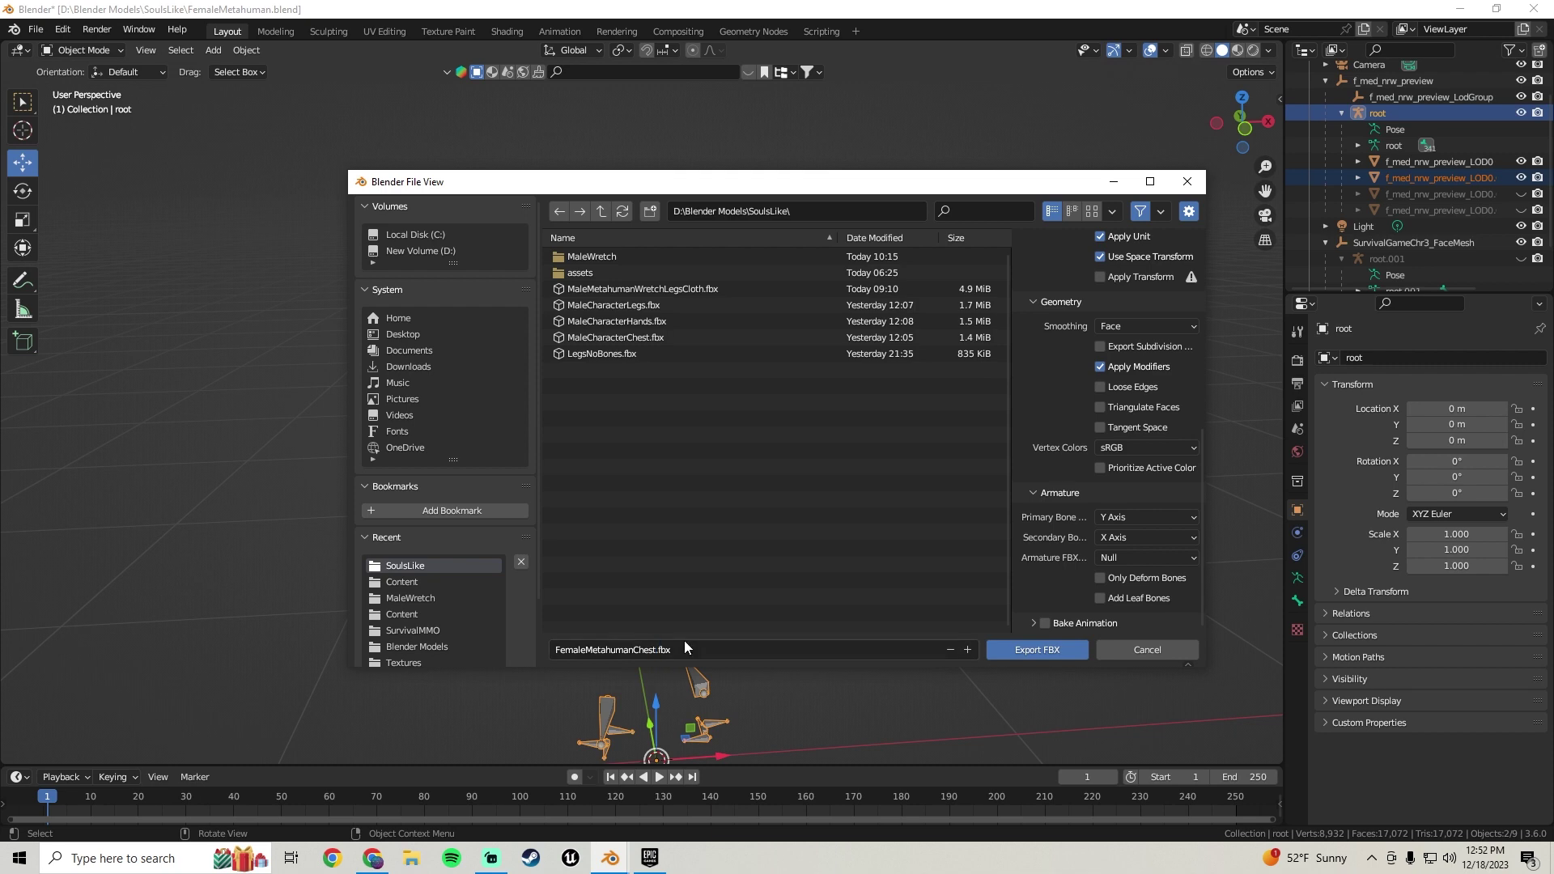
left_click(1026, 650)
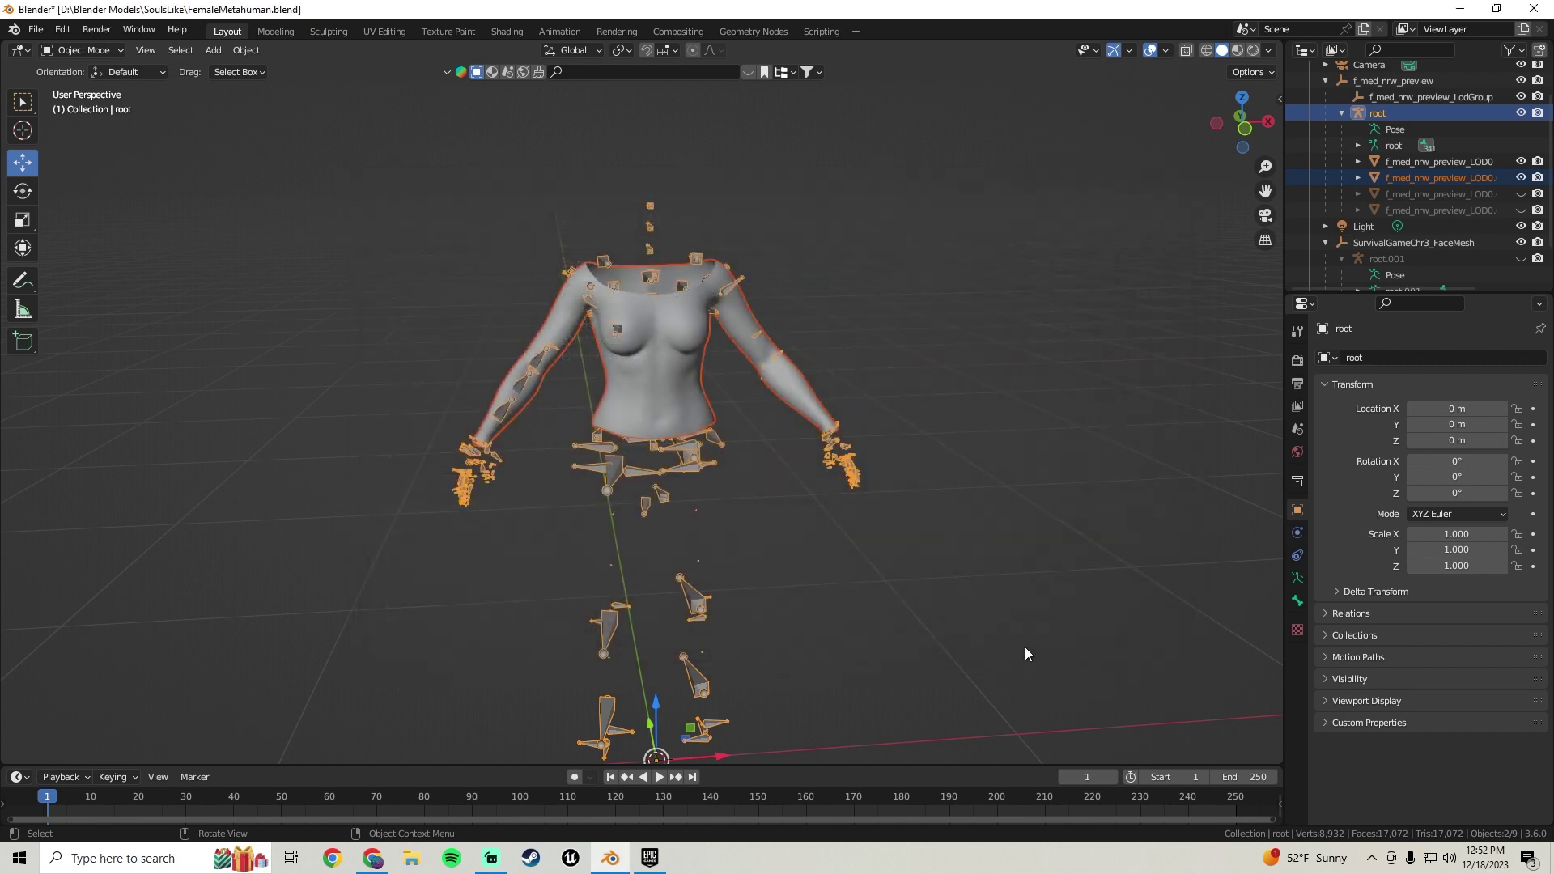
Unhide all meshes, then hide the head and the torso.
scroll(842, 561, "up", 5)
middle_click_drag(734, 301, 769, 419, "shift")
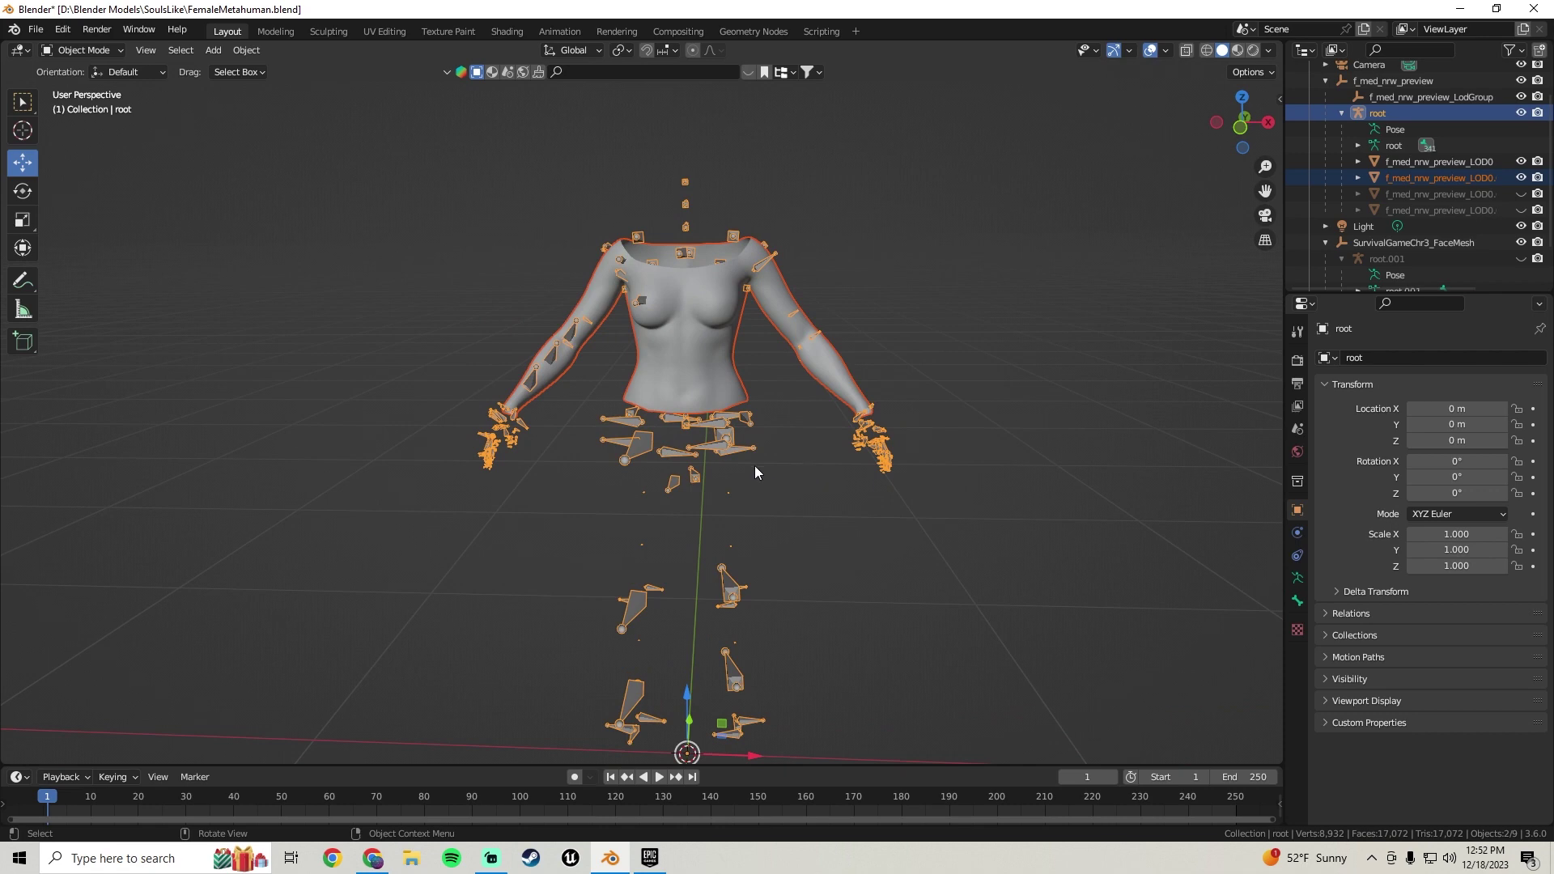
key("alt+h")
left_click(905, 155)
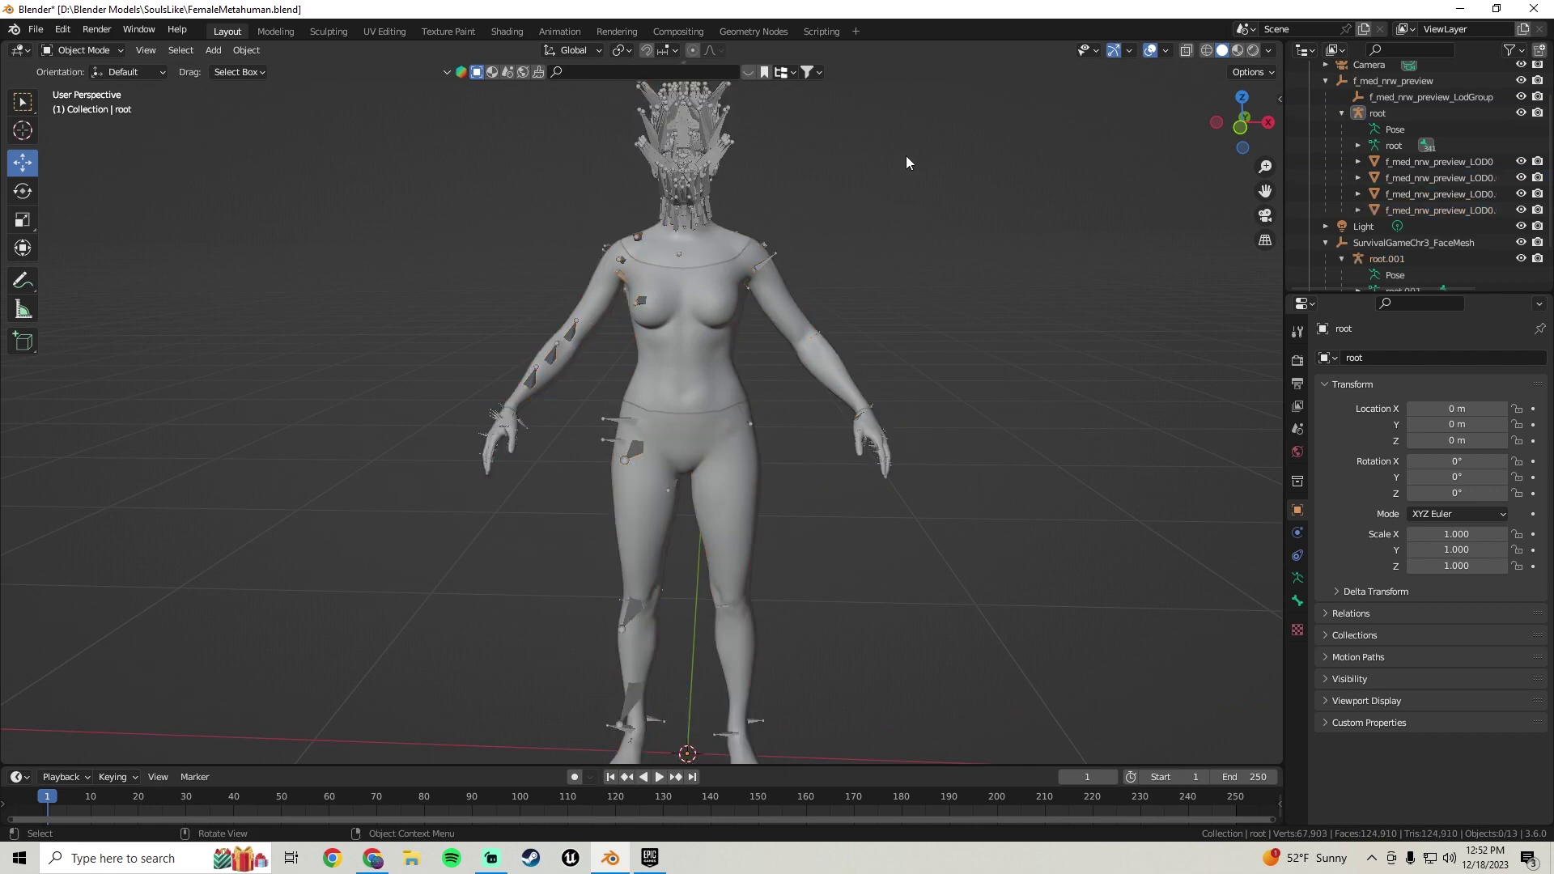
left_click_drag(881, 158, 503, 128)
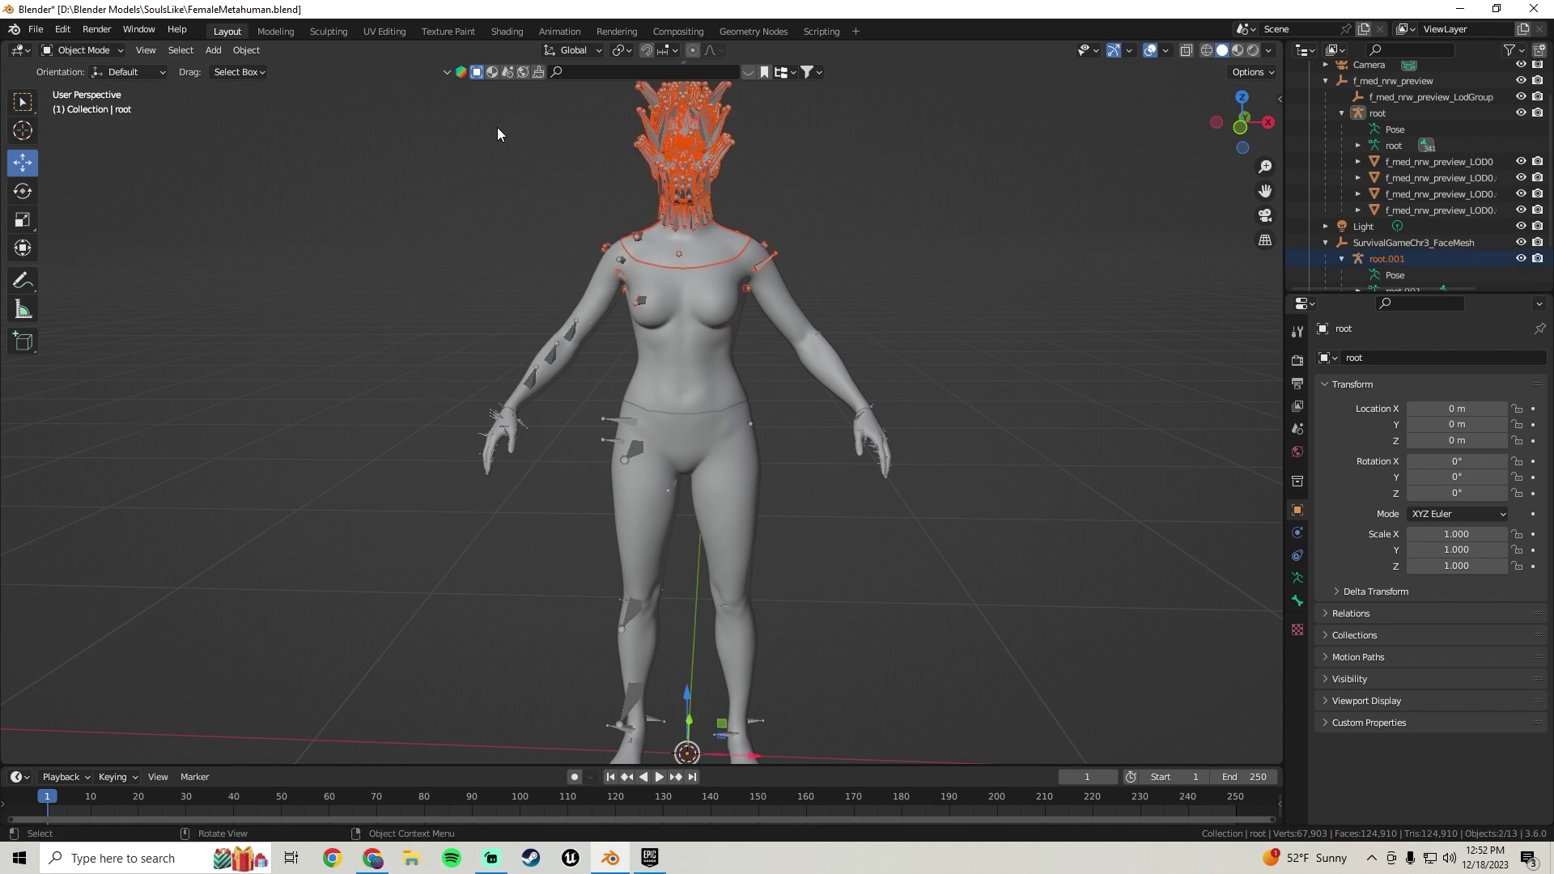
key("h")
left_click(678, 298)
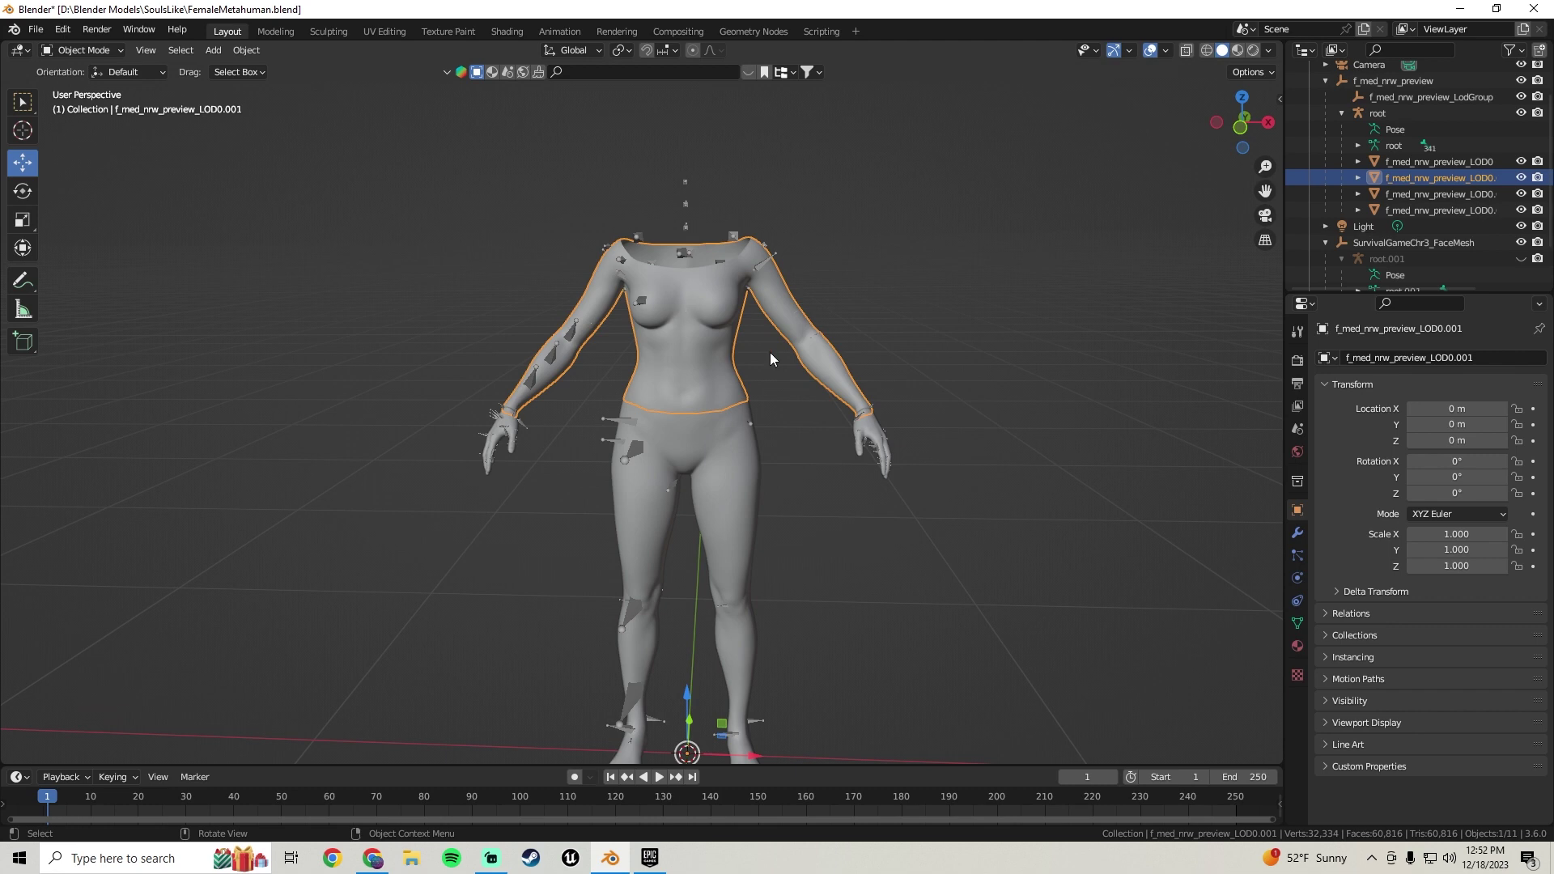
key("h")
Hide the hands mesh and select the legs mesh plus the root skeleton.
middle_click_drag(770, 352, 731, 363)
scroll(439, 332, "up", 4)
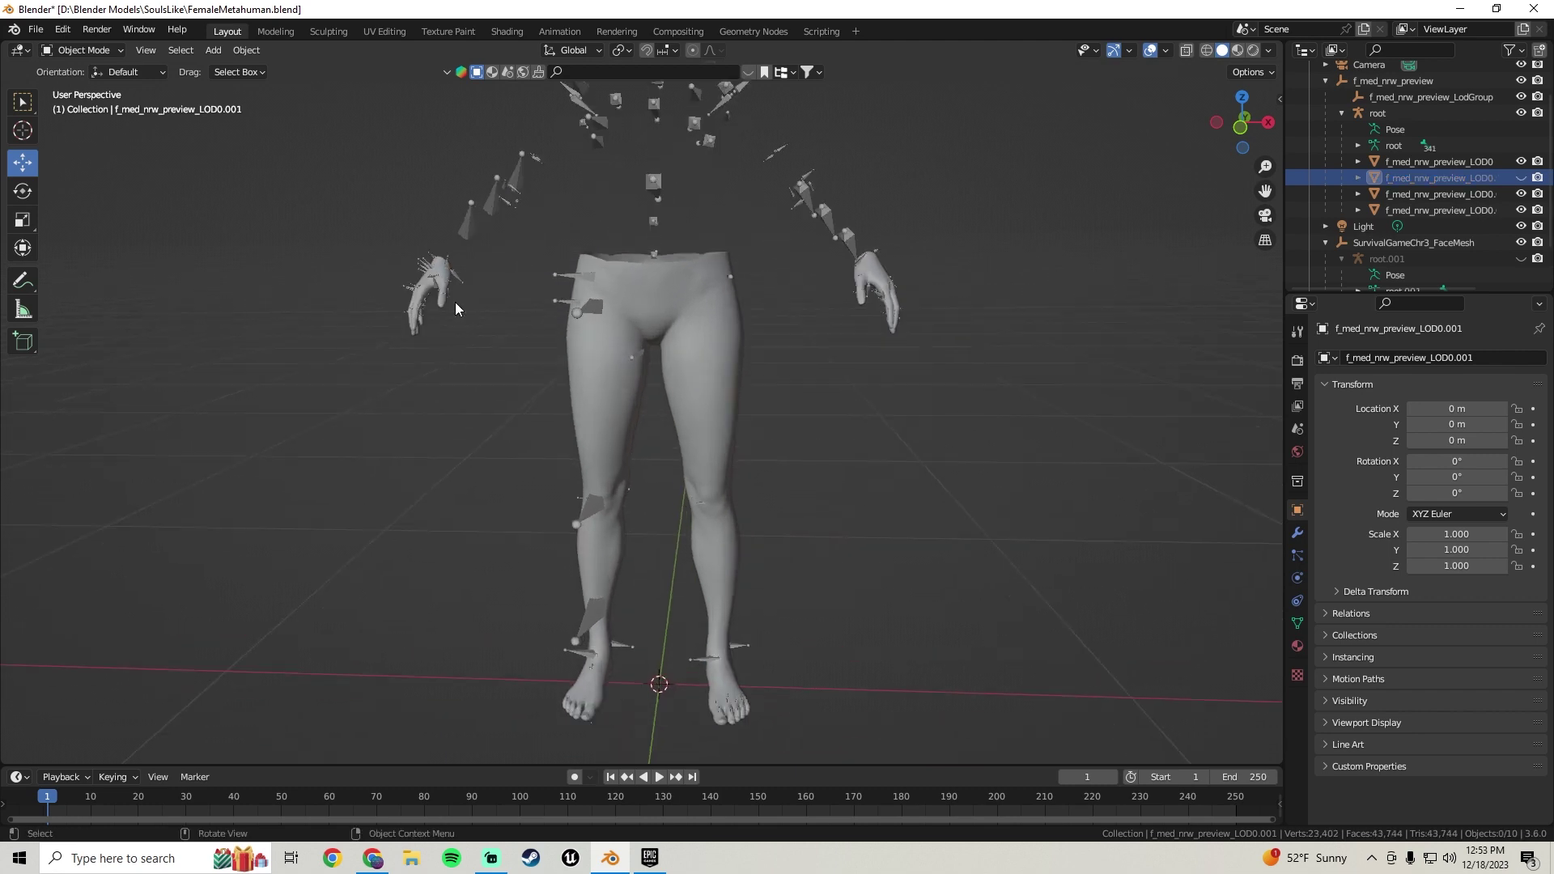
left_click(402, 253)
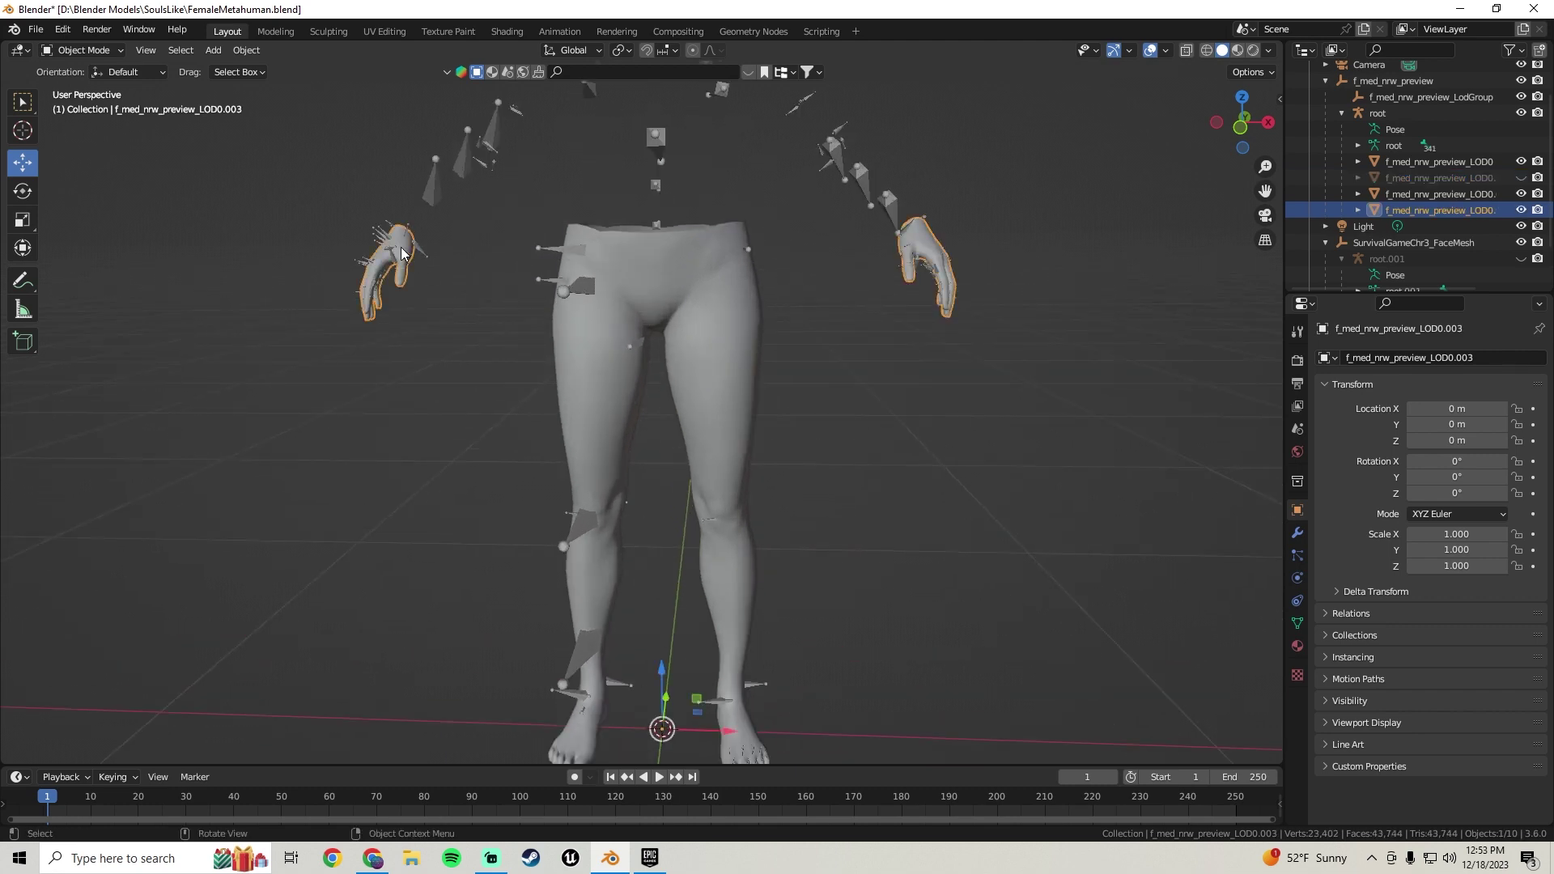
key("h")
left_click(594, 398)
middle_click_drag(593, 398, 665, 409)
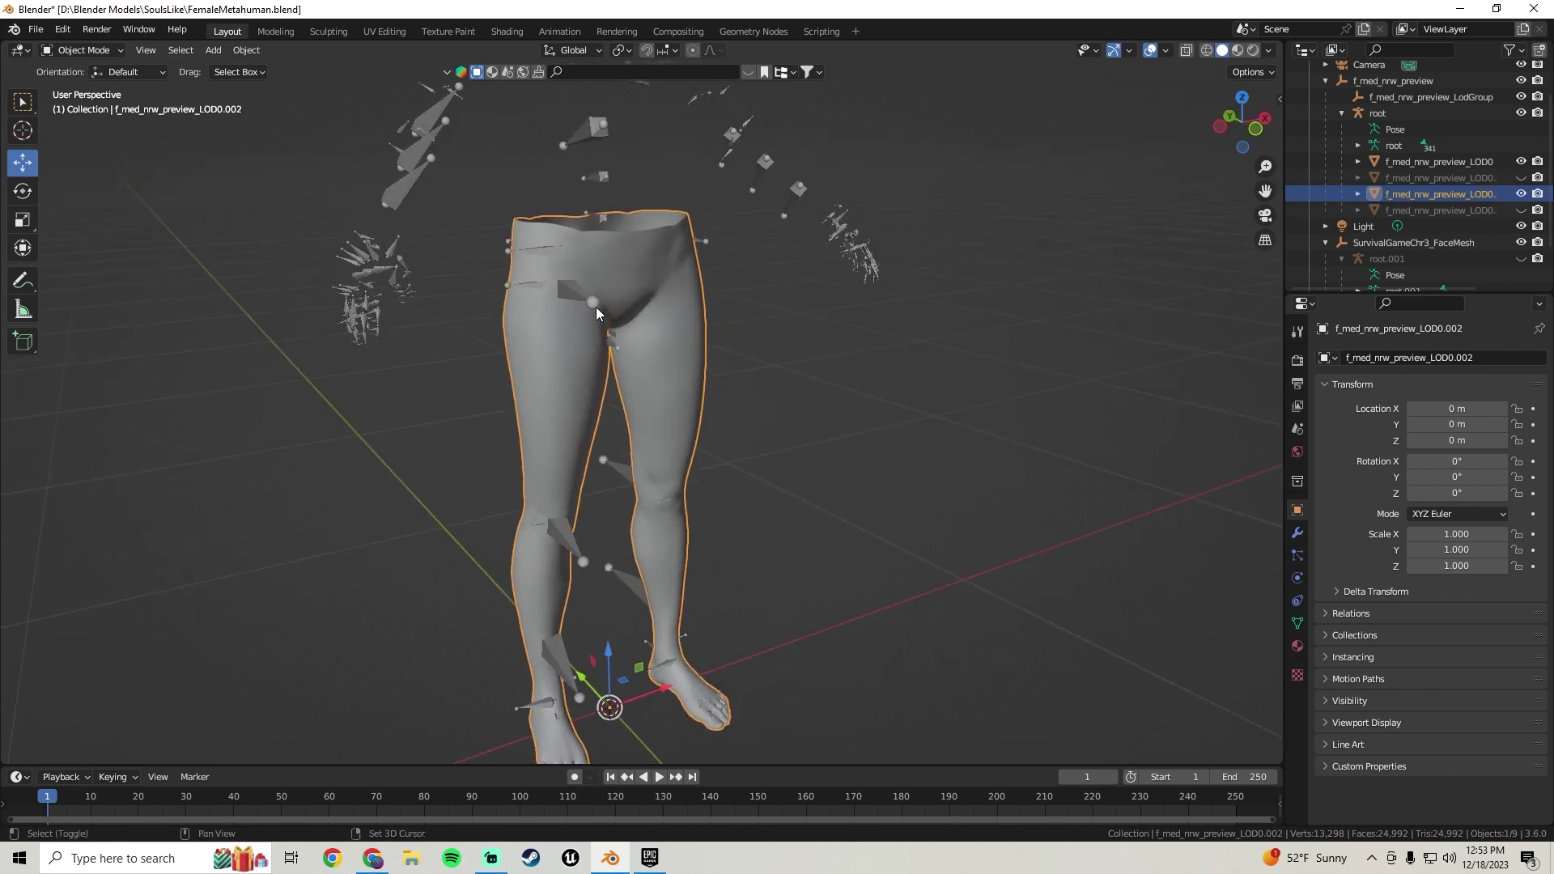
left_click(571, 288, "shift")
middle_click_drag(570, 294, 676, 336)
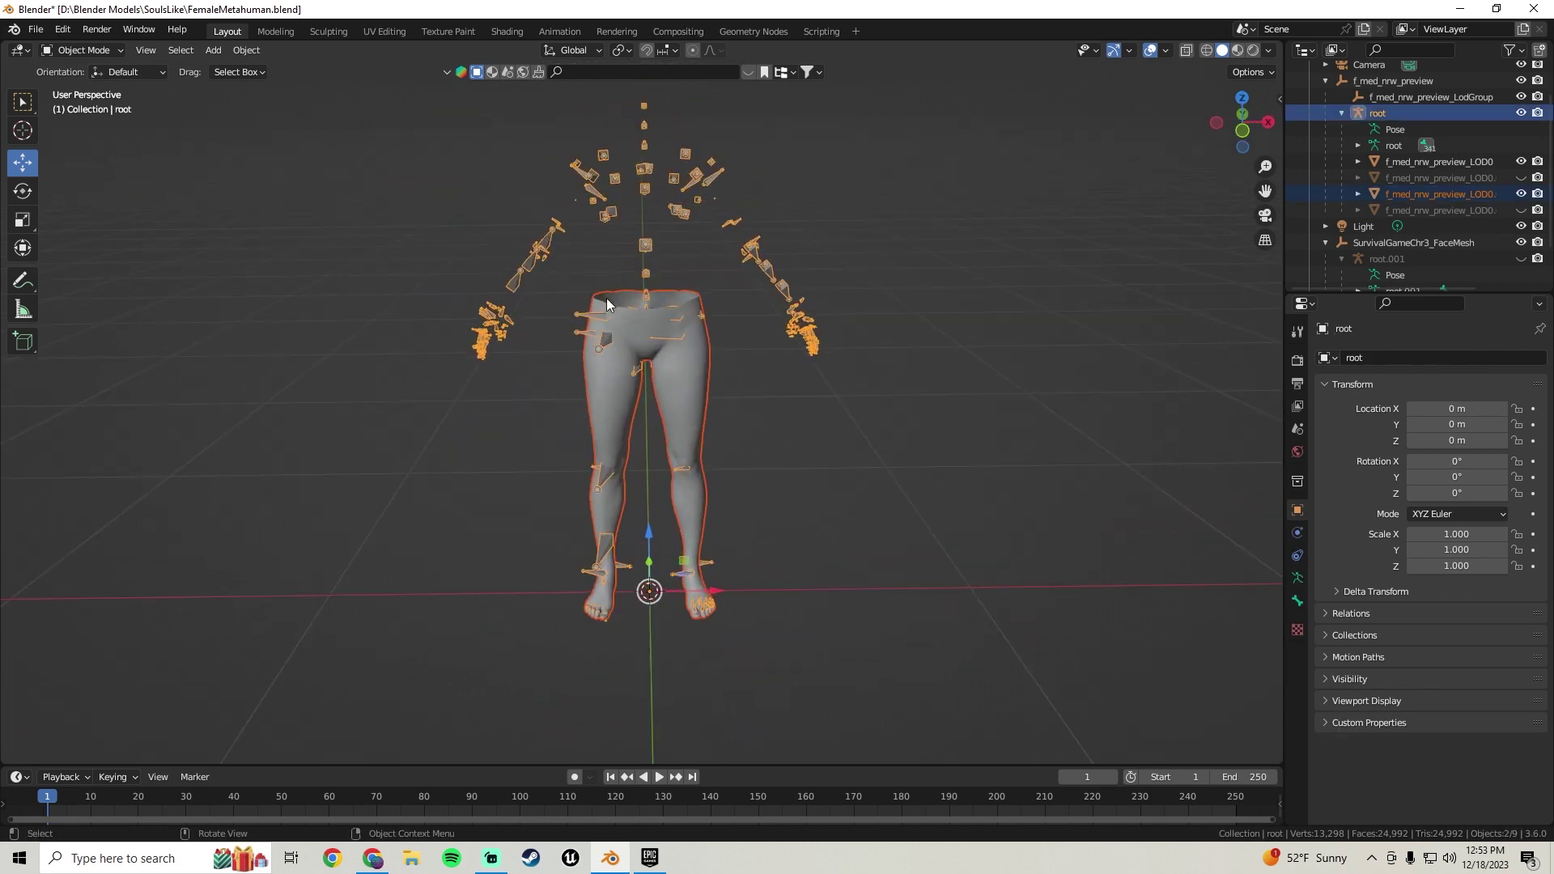
left_click(35, 29)
Export the selected legs and skeleton to FBX, renaming the file to FemaleMetahumanLegs.fbx.
mouse_move(89, 267)
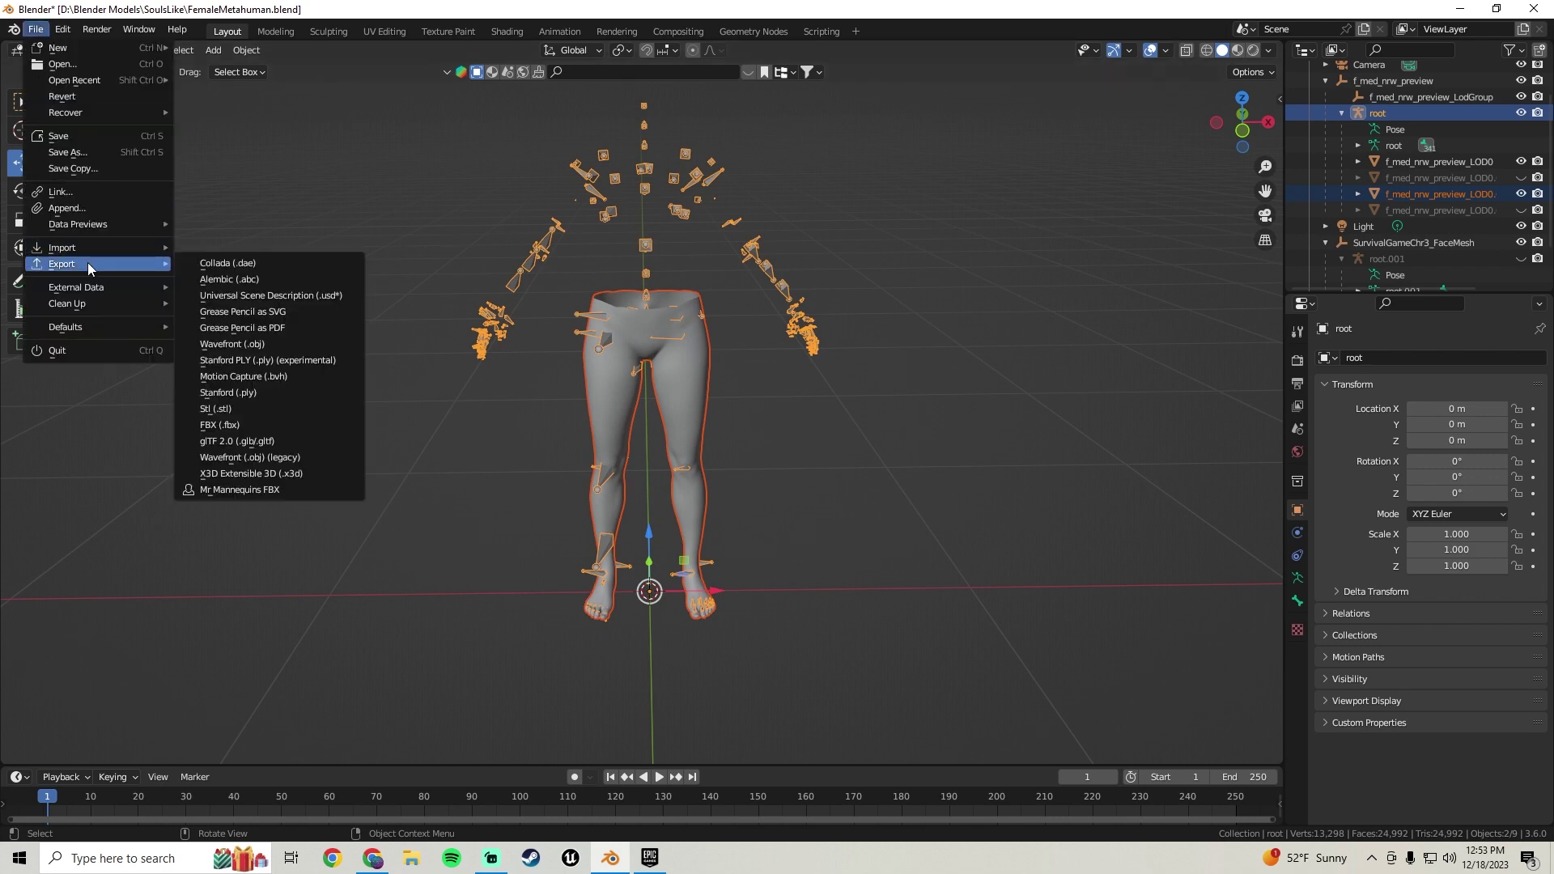
left_click(234, 425)
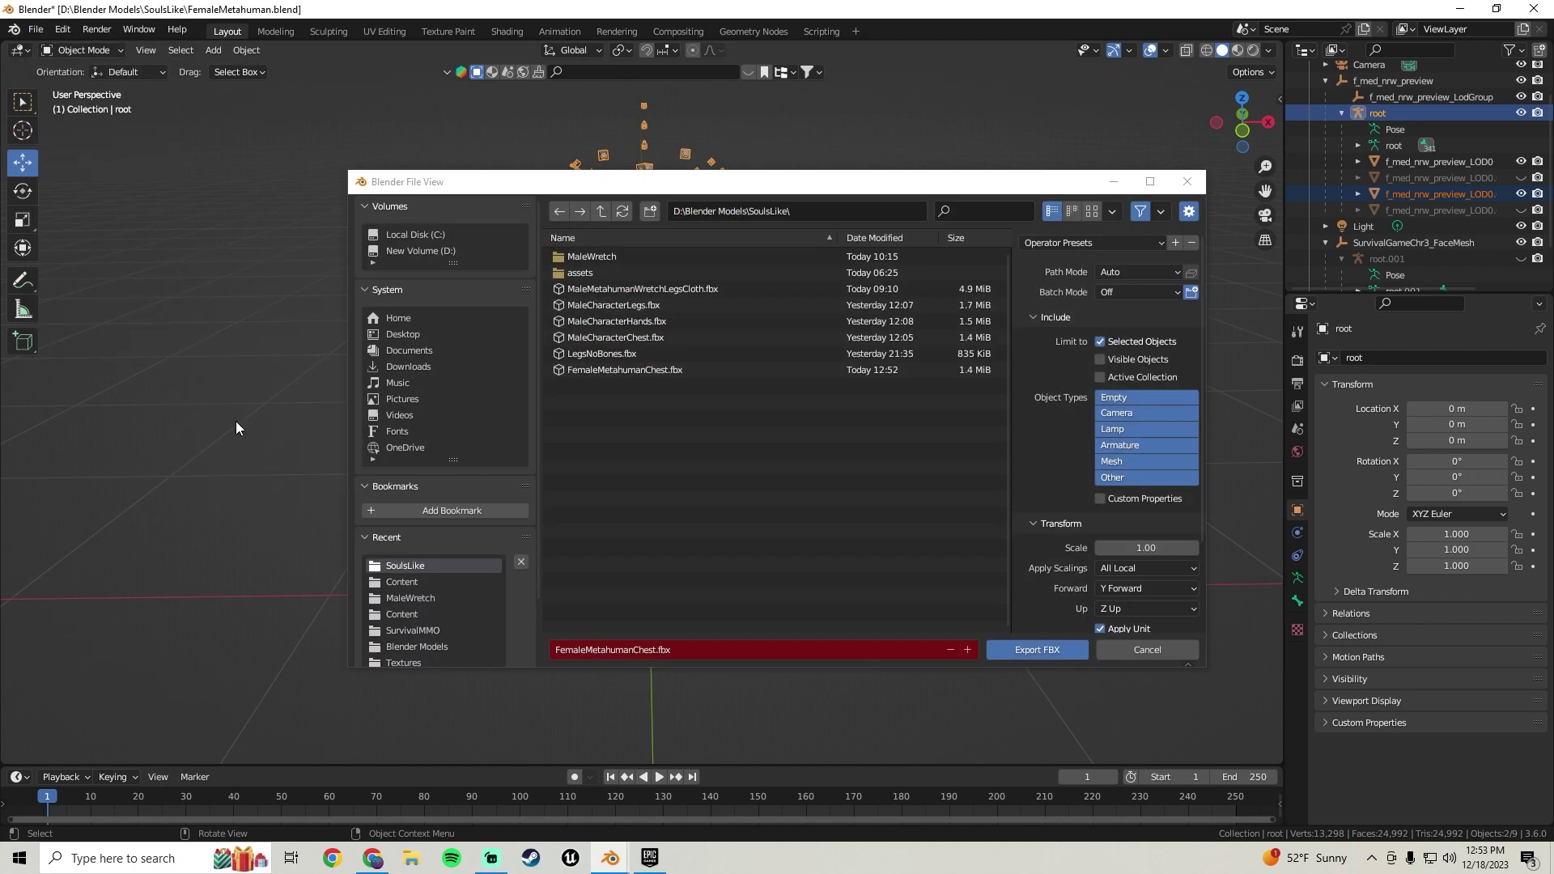
scroll(1076, 421, "down", 3)
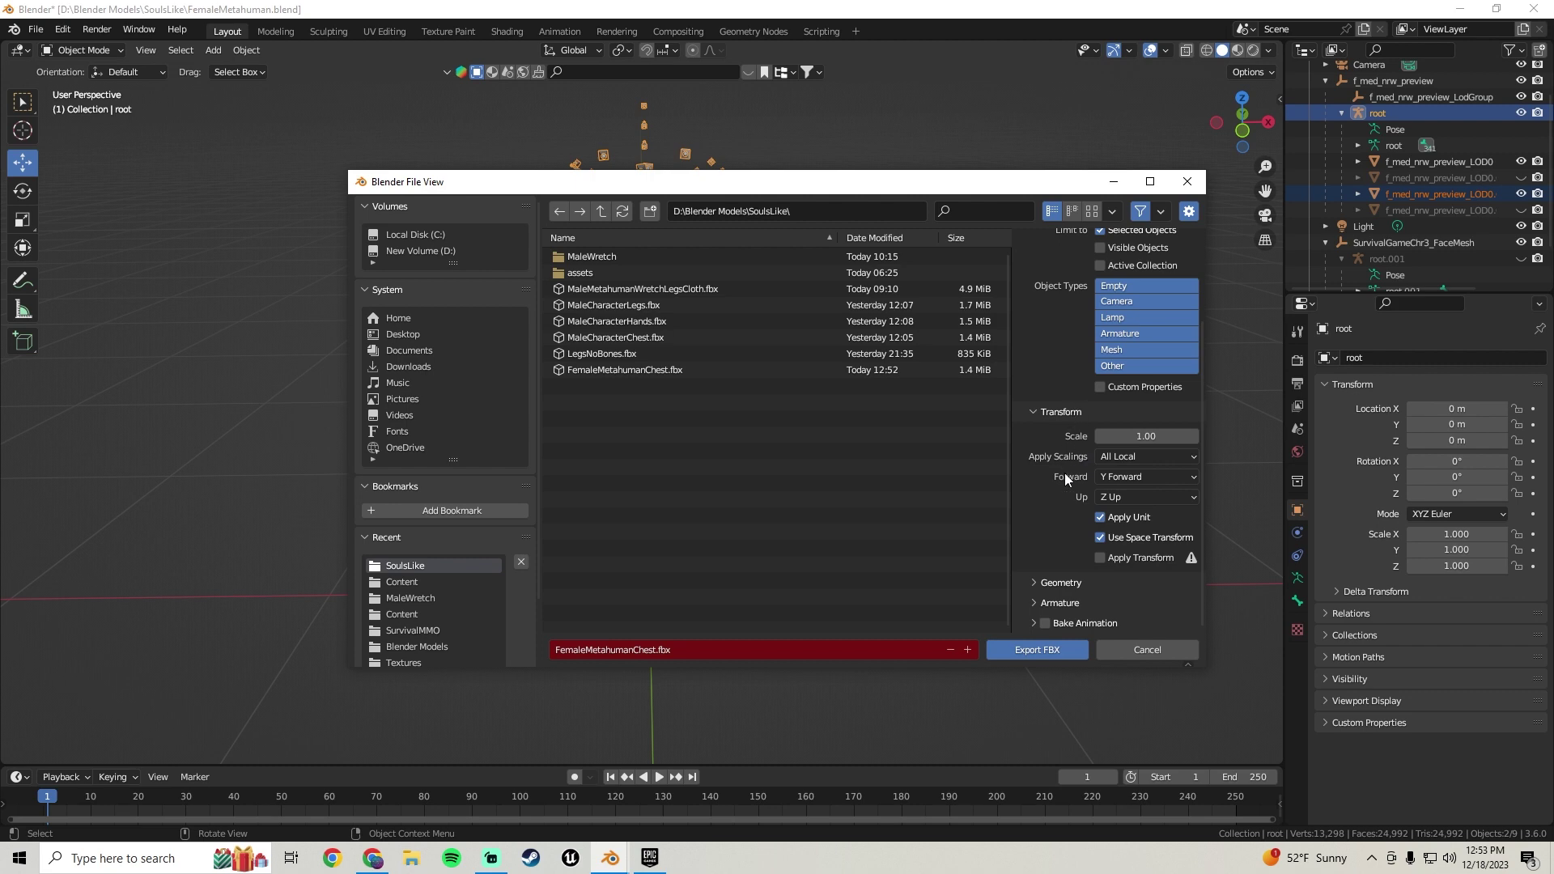
scroll(1055, 518, "up", 3)
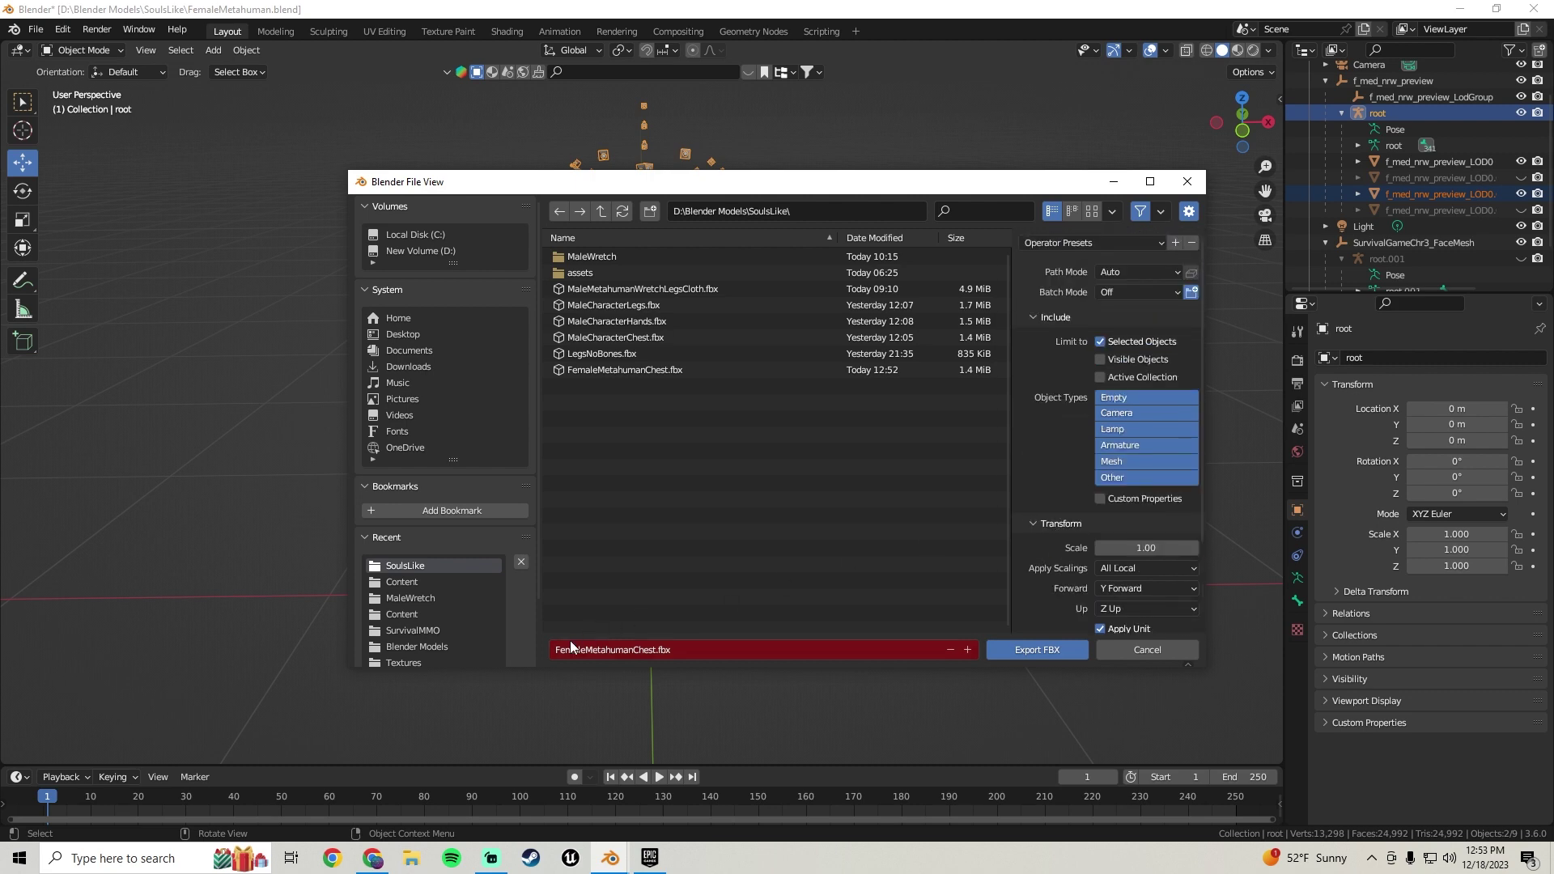
left_click(631, 650)
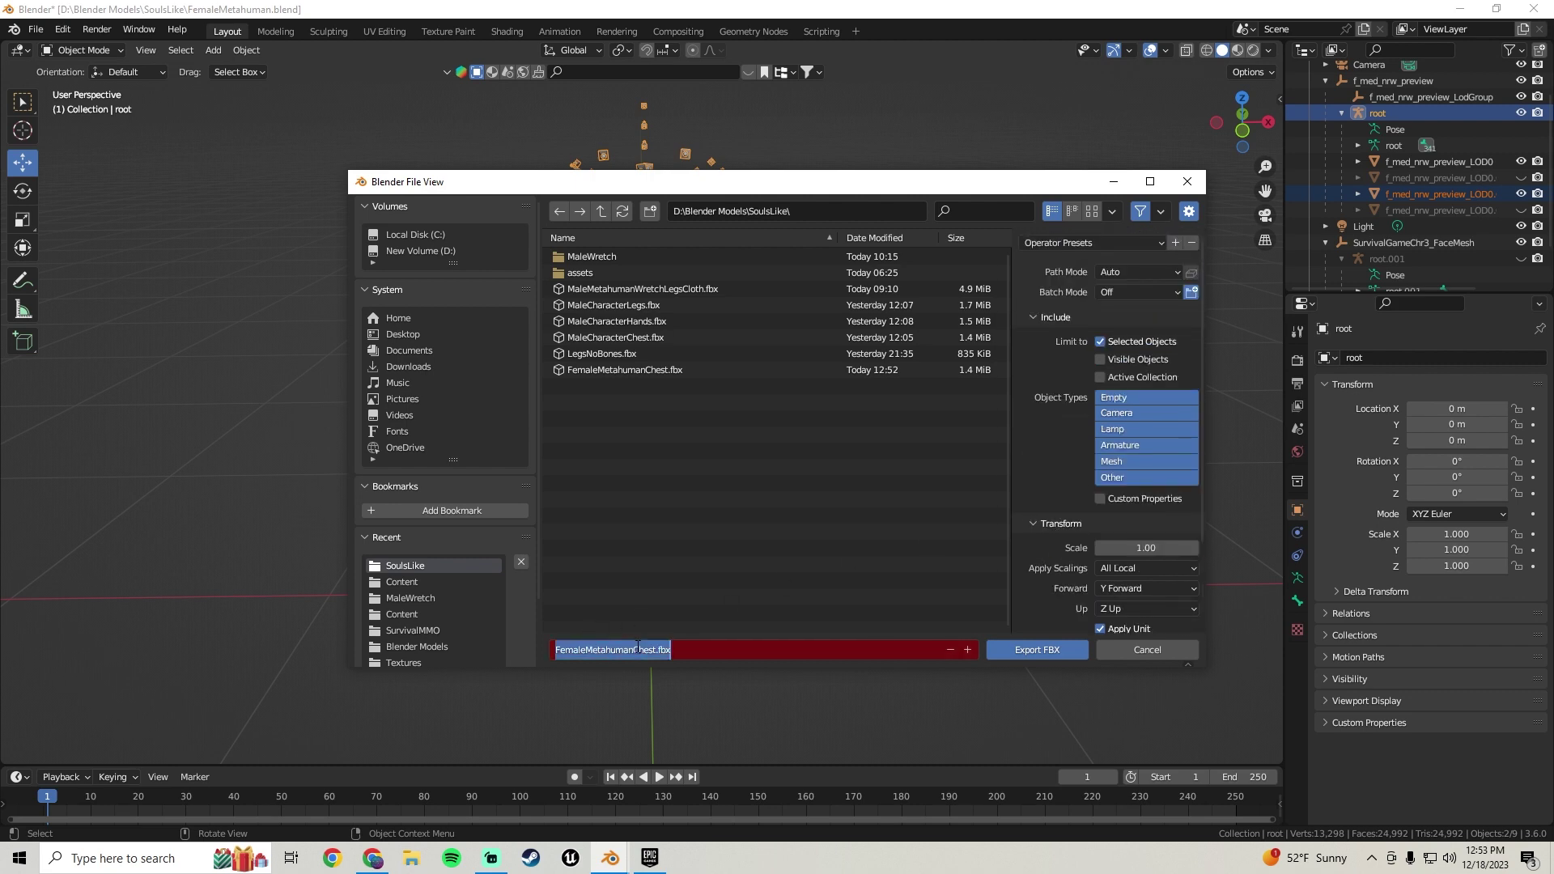
left_click_drag(633, 650, 655, 649)
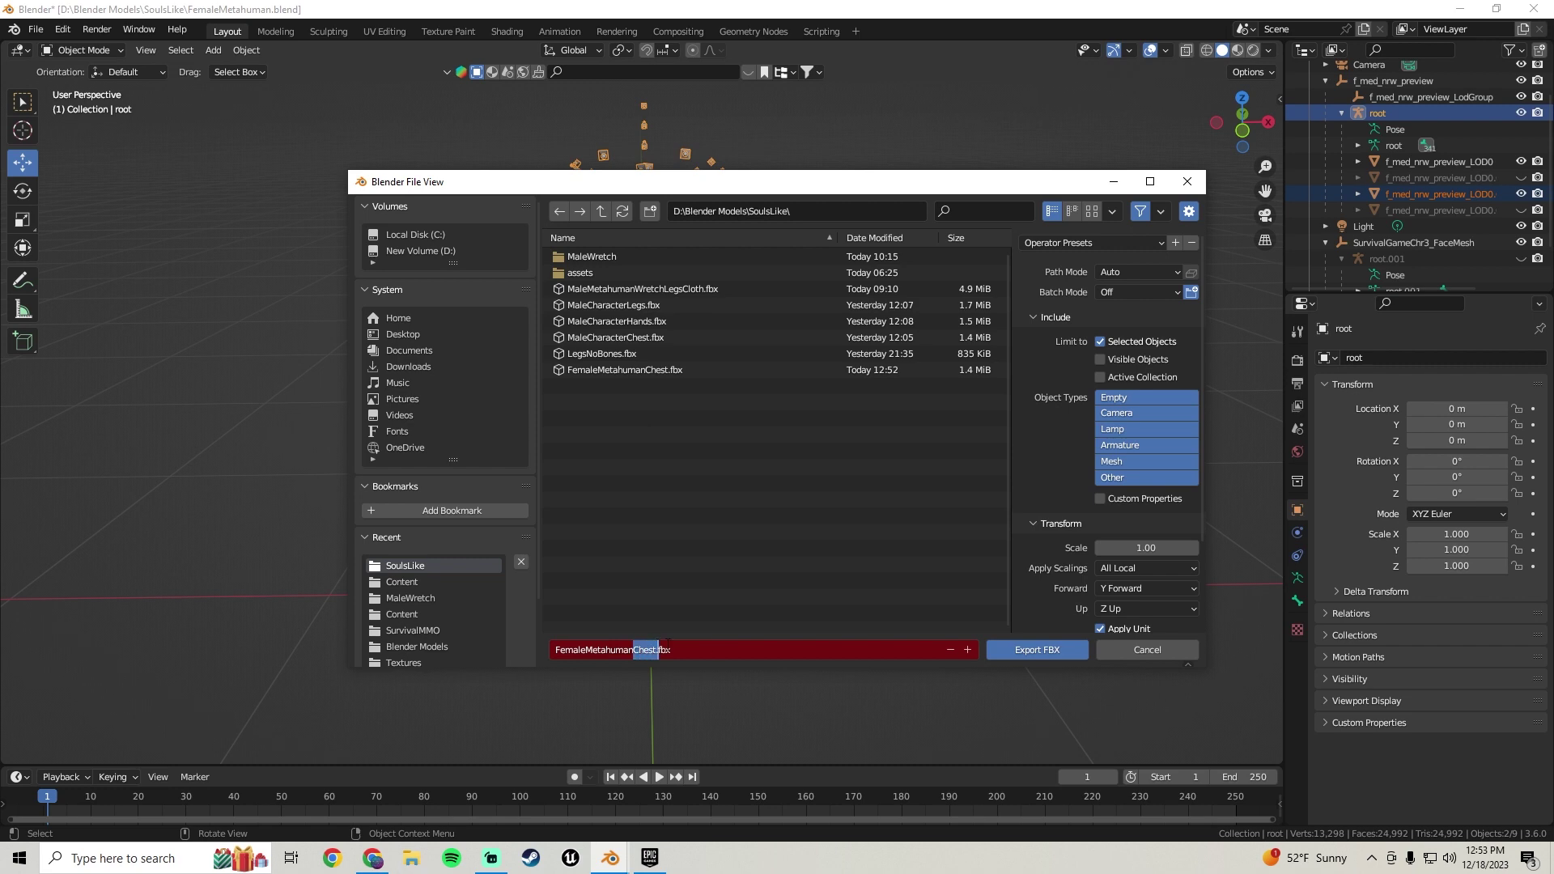
type("Legs")
left_click(999, 652)
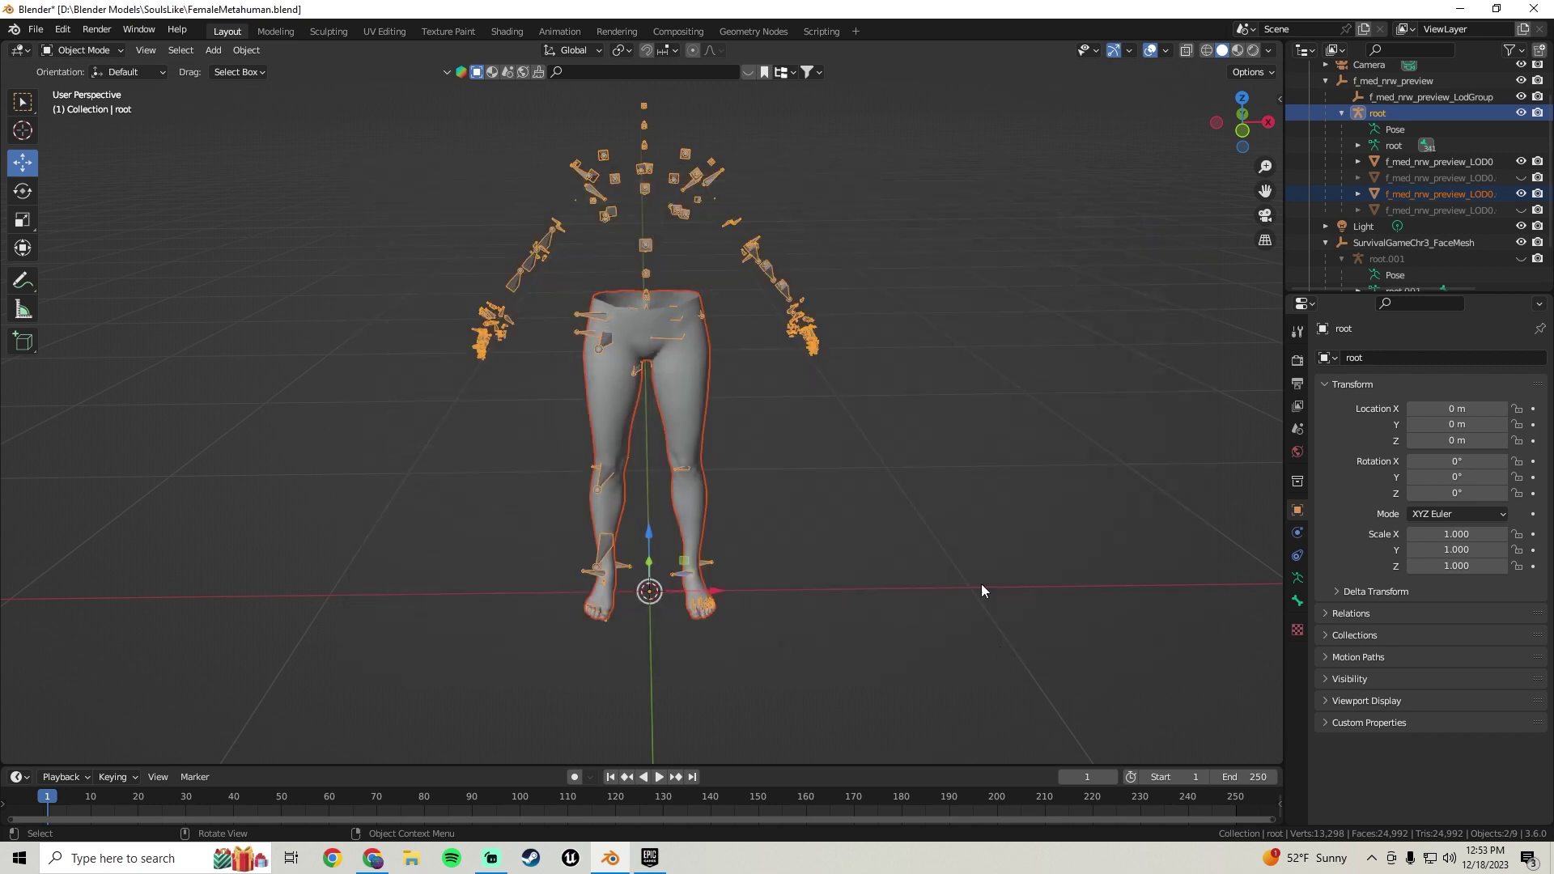
Unhide all meshes, then hide the head and the upper-body mesh.
middle_click(656, 422, "alt")
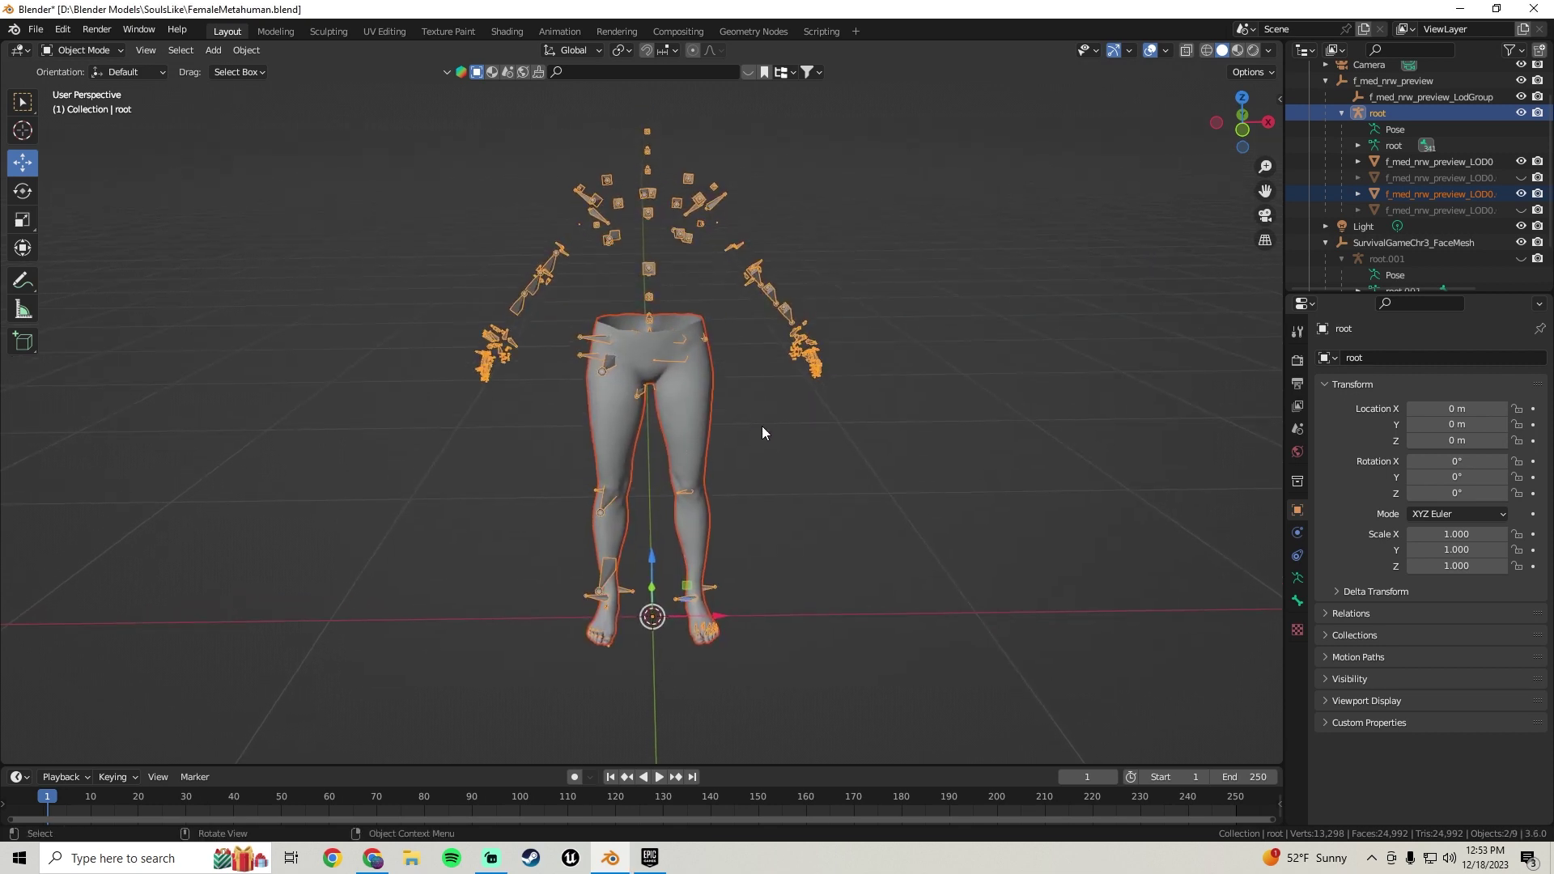
key("alt+h")
key("alt+a")
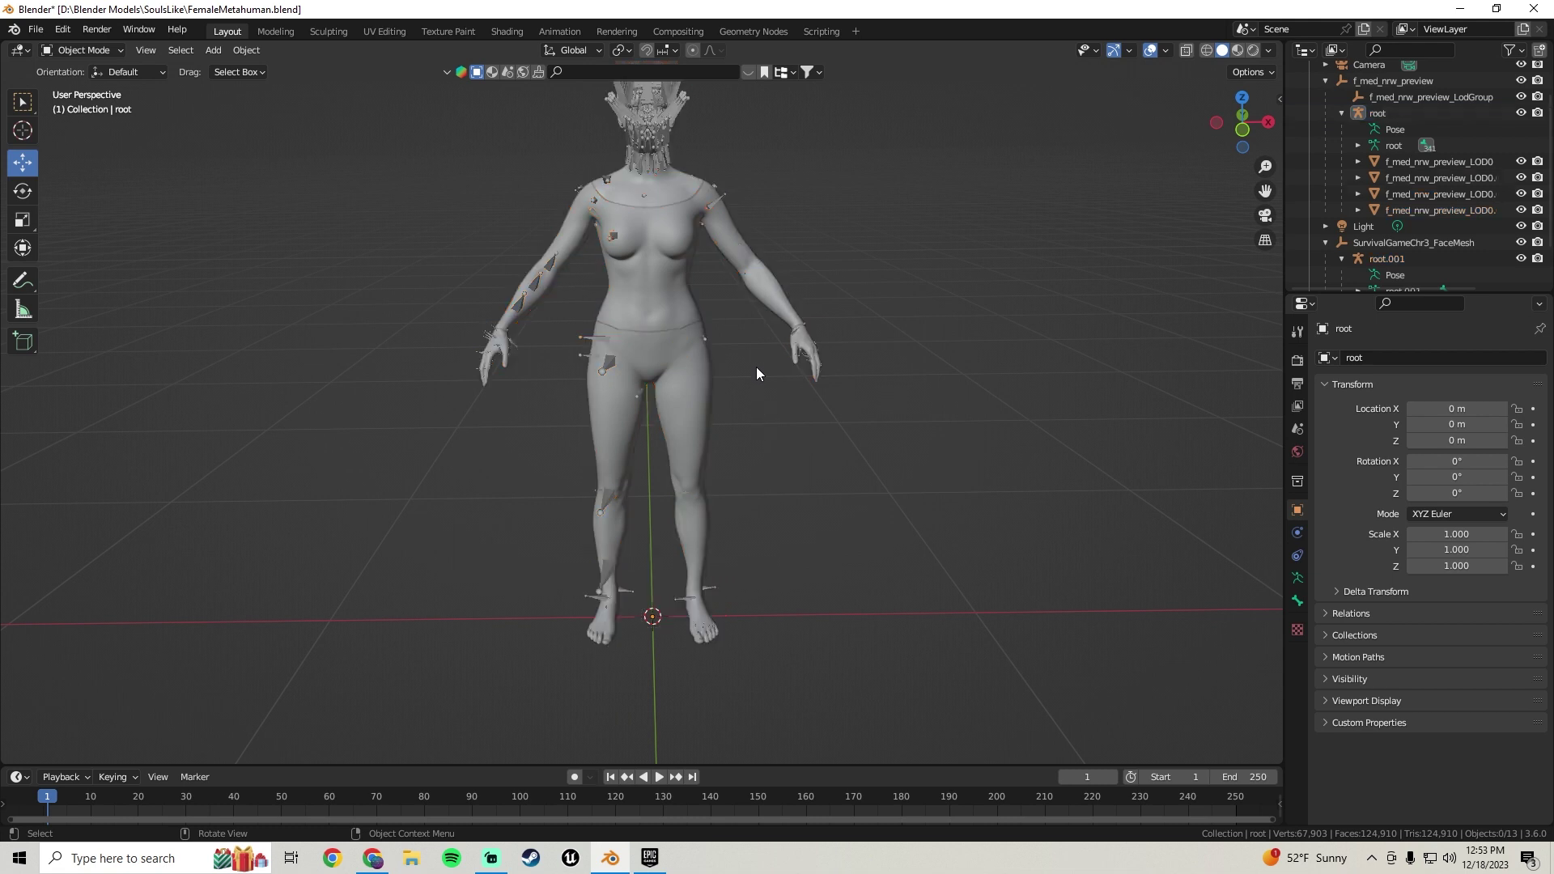
middle_click_drag(785, 157, 840, 189, "shift")
left_click(691, 202)
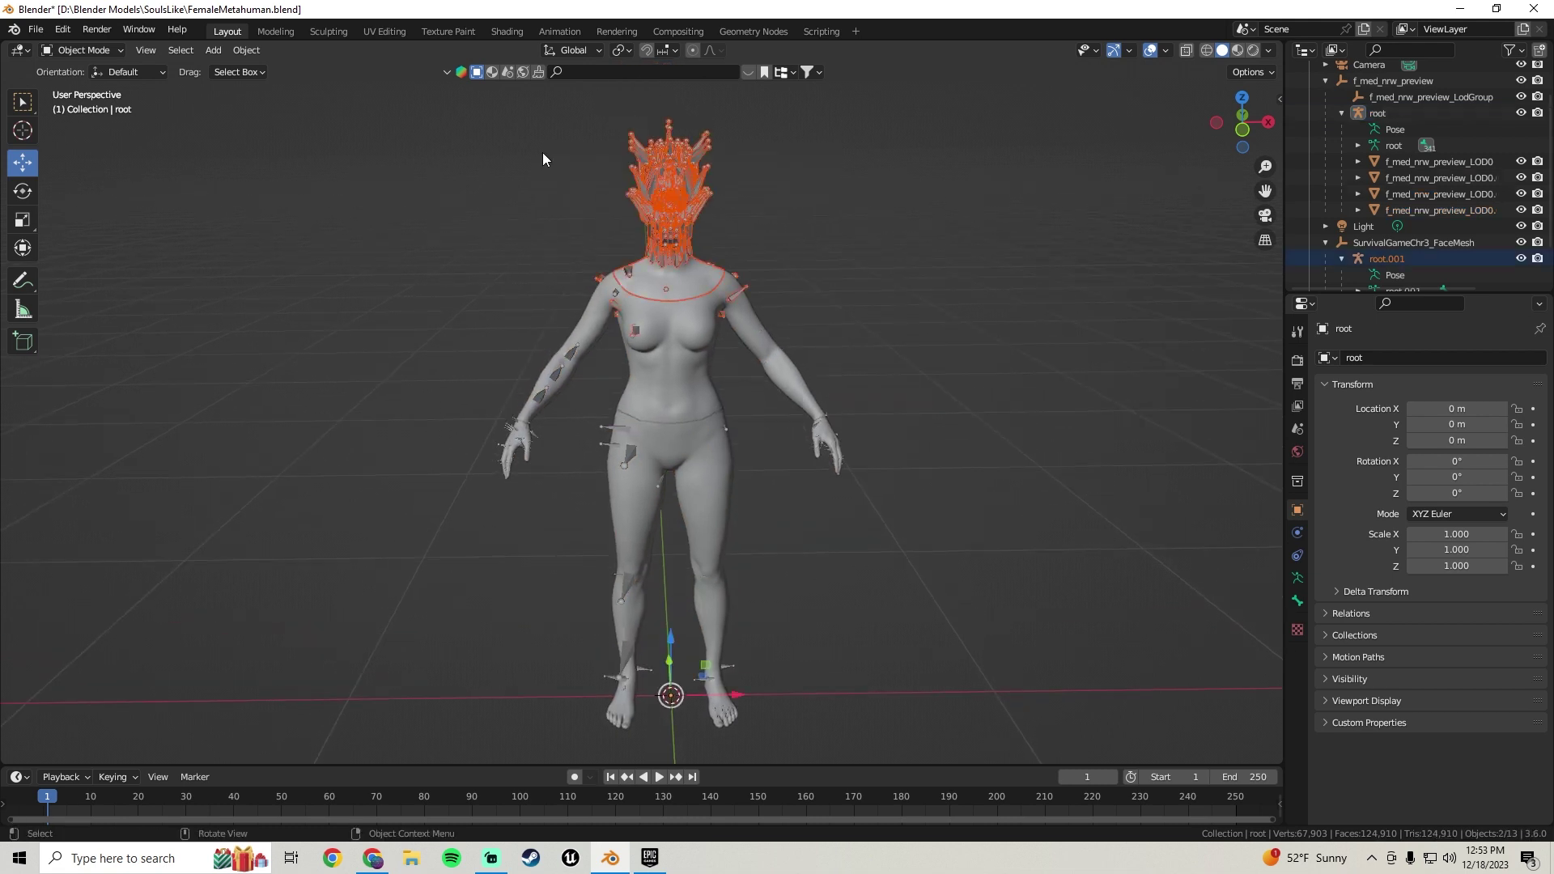
key("h")
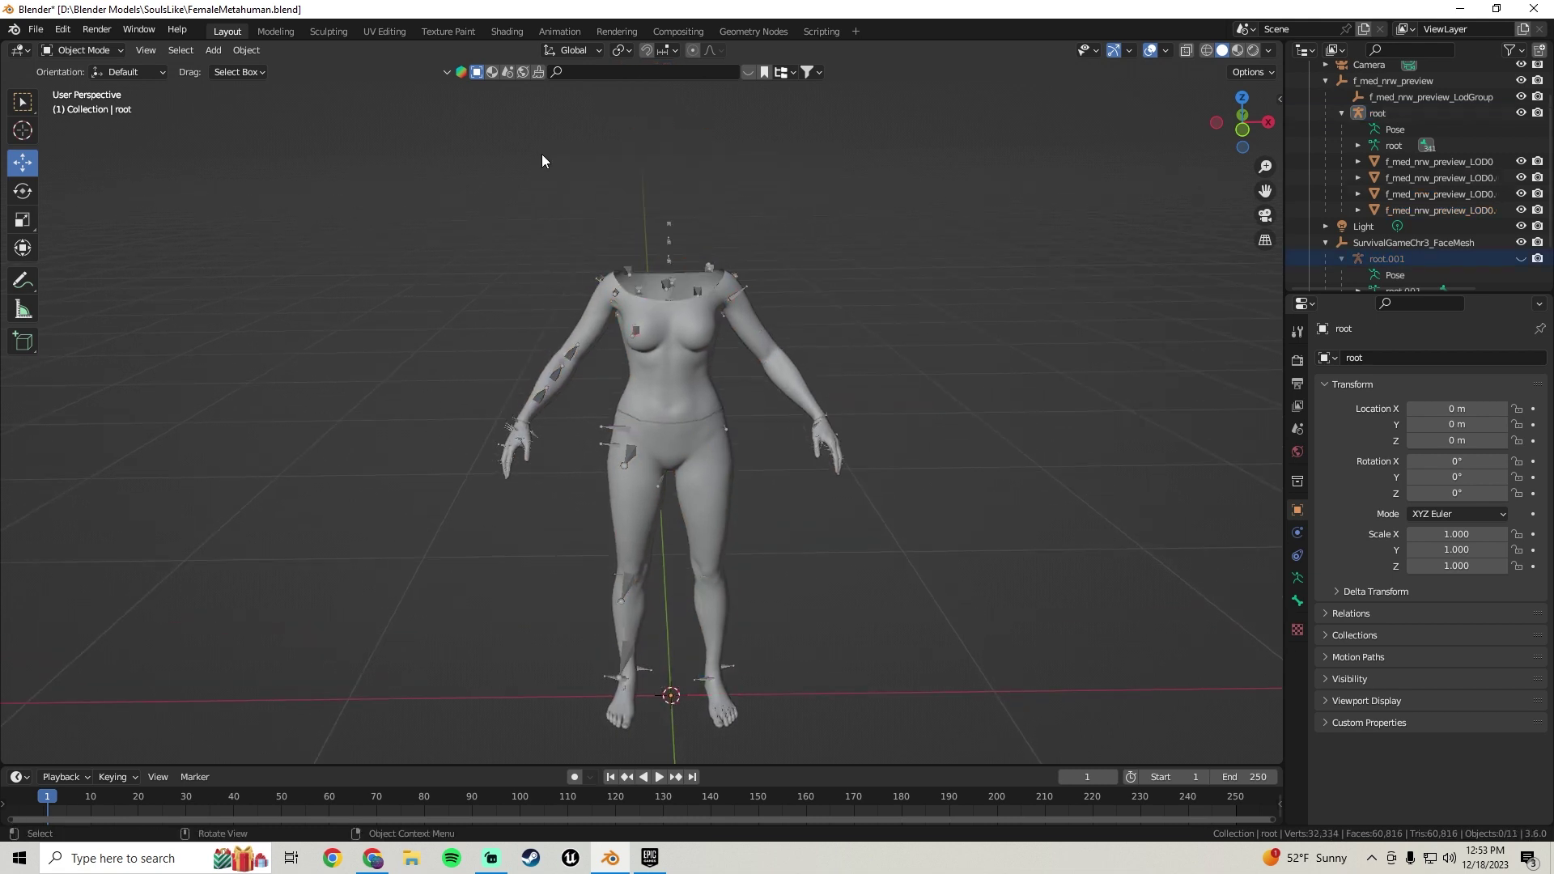
left_click(678, 358)
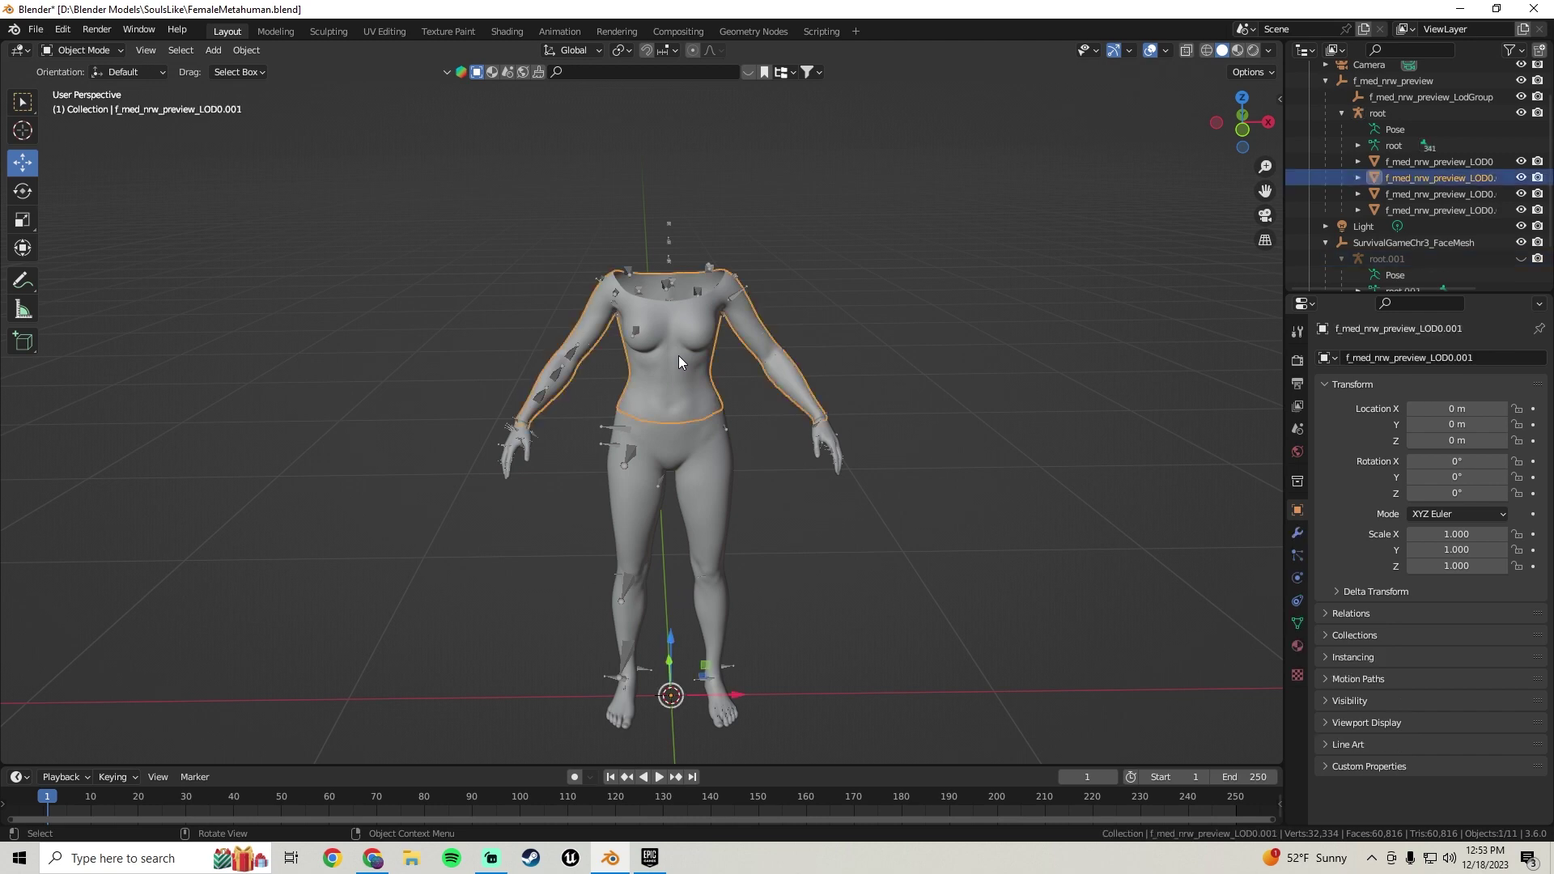
key("h")
Hide the legs mesh and select the hand mesh plus the root armature.
left_click(615, 510)
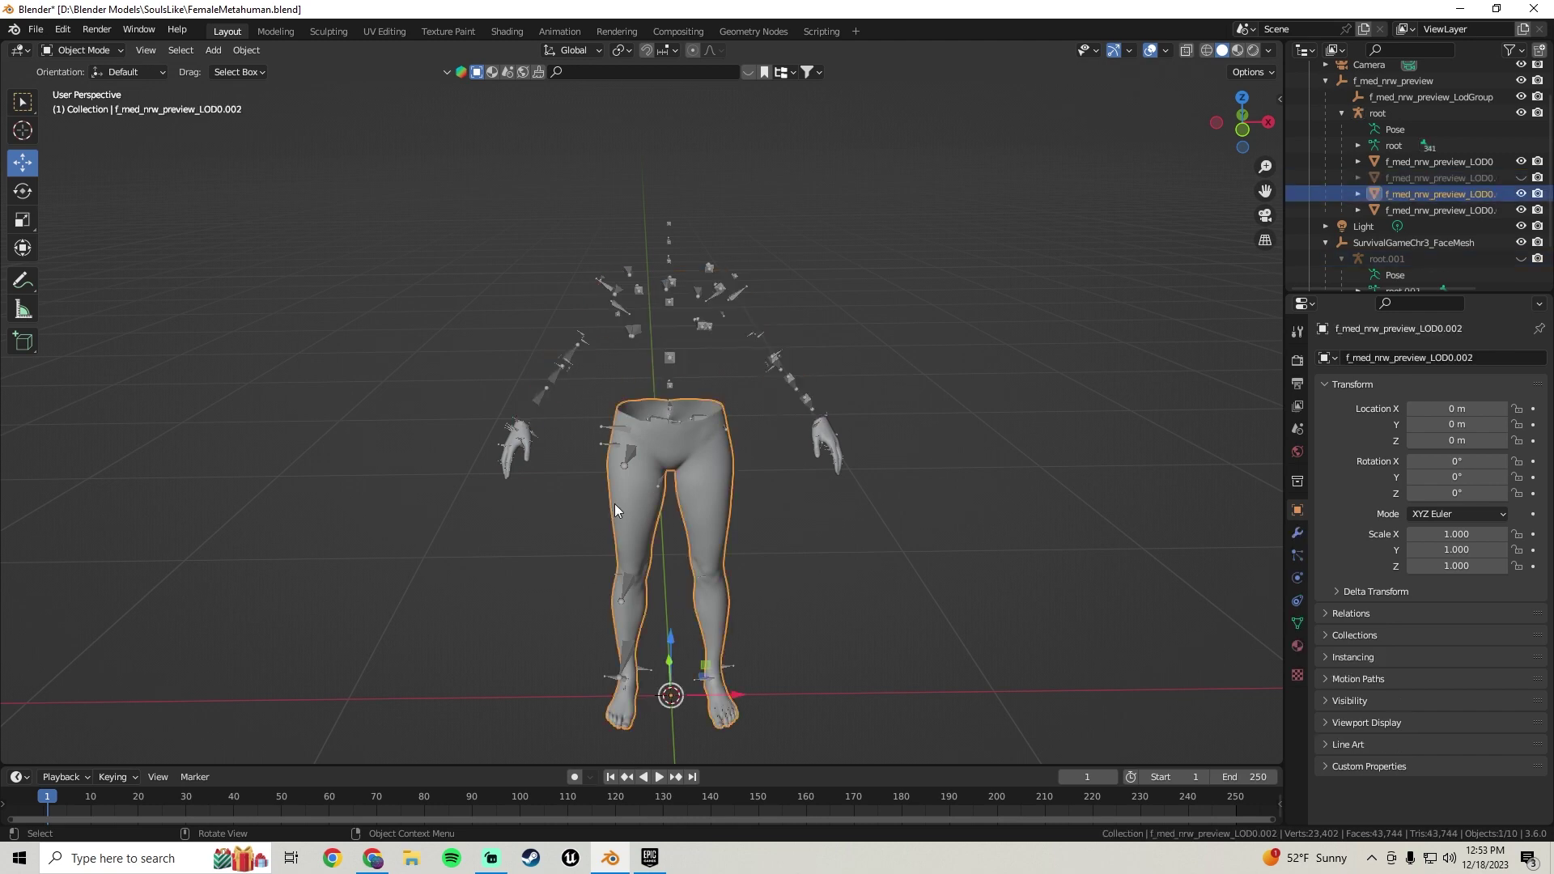
key("h")
scroll(546, 461, "up", 8)
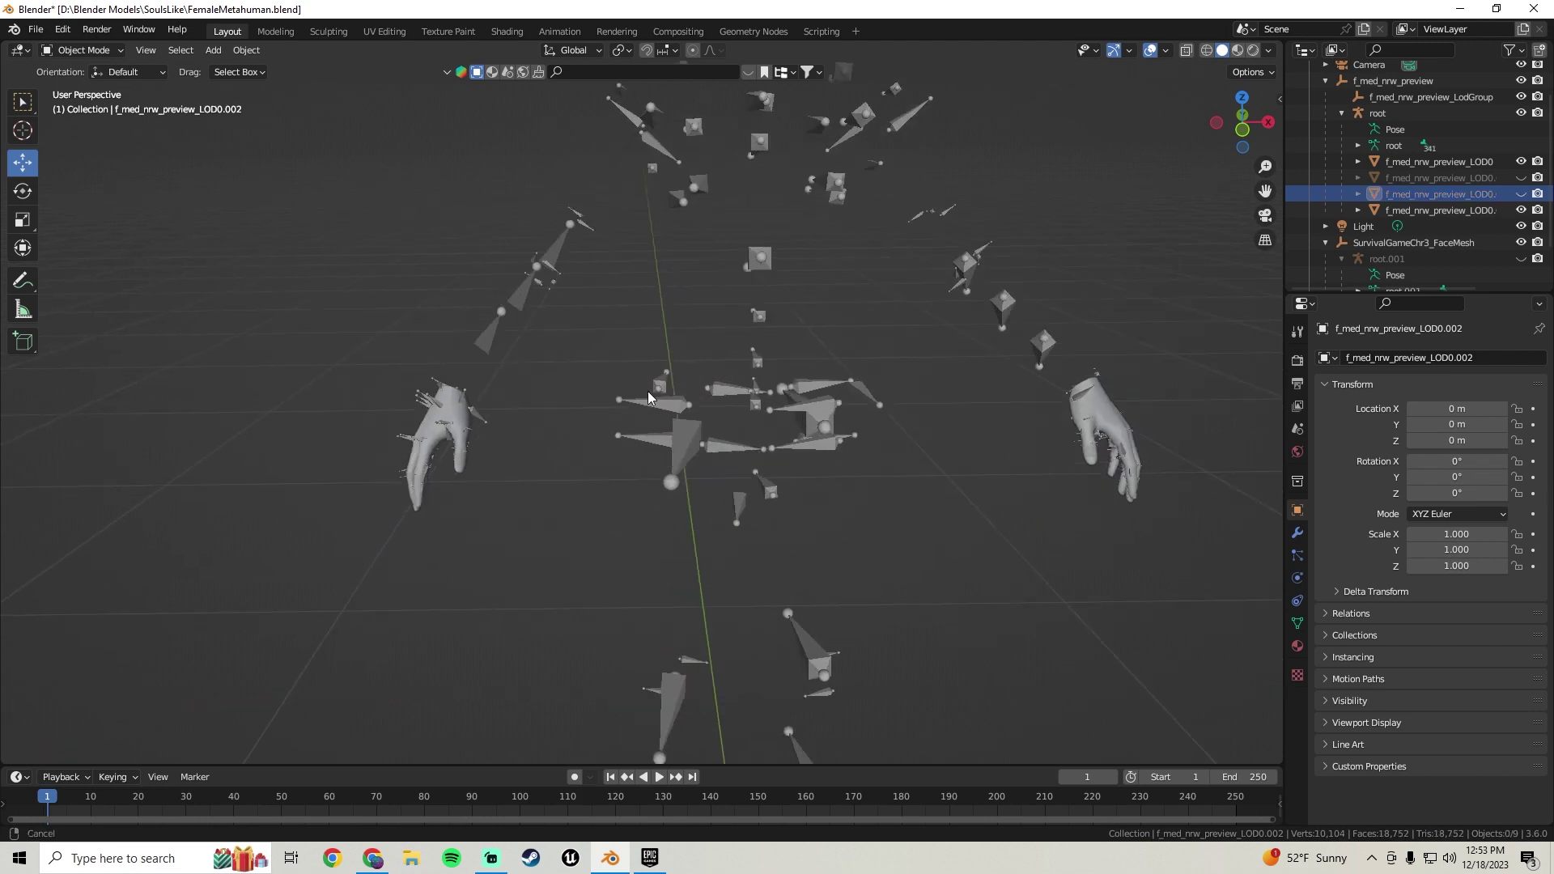
scroll(688, 379, "up", 2)
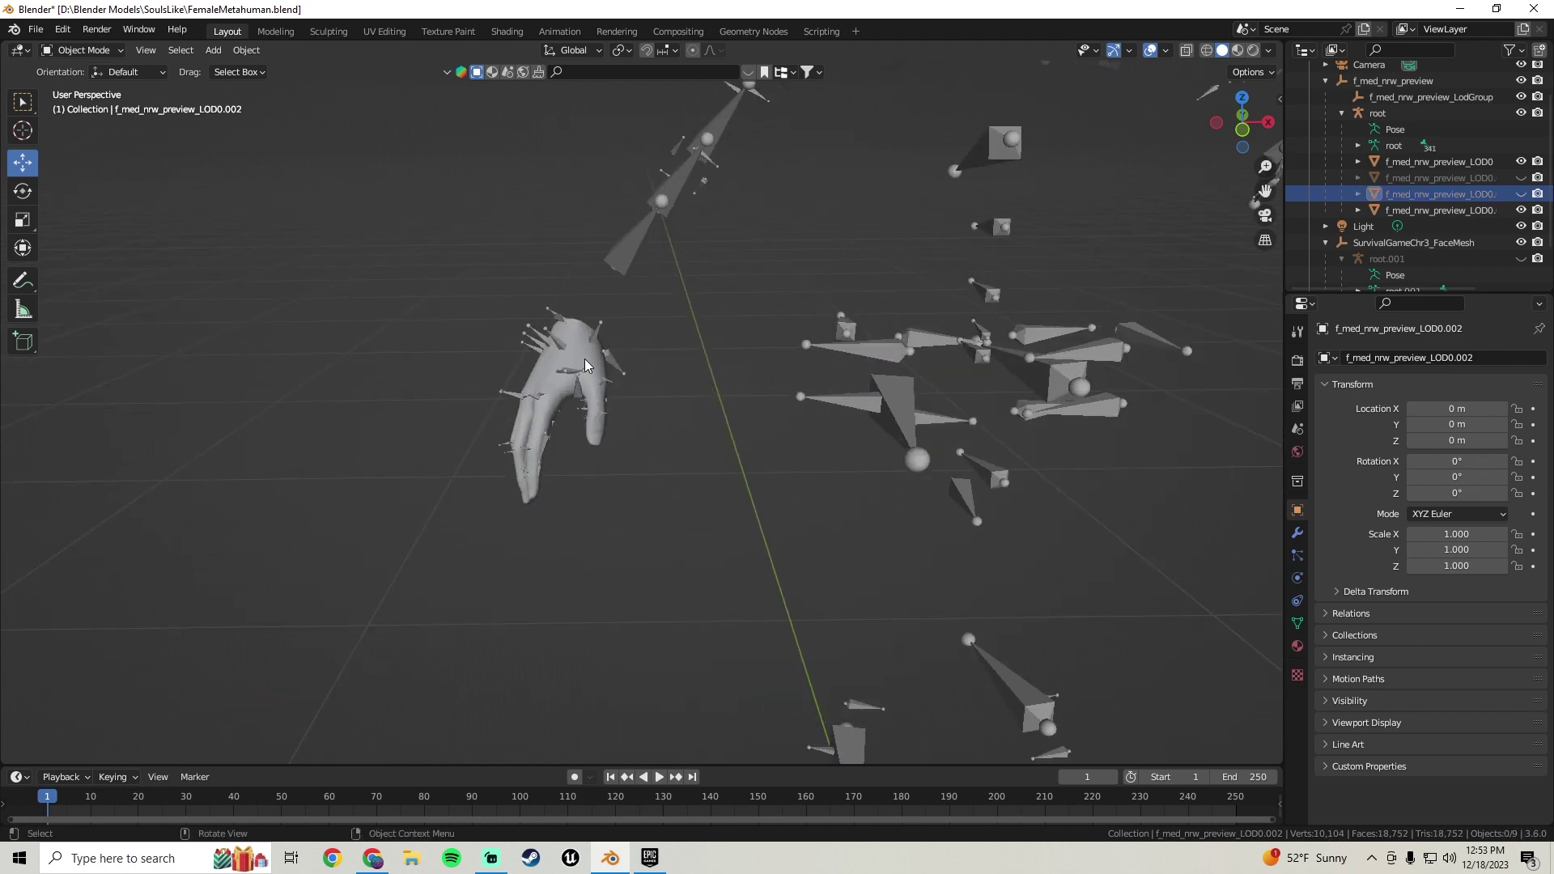
left_click(584, 362)
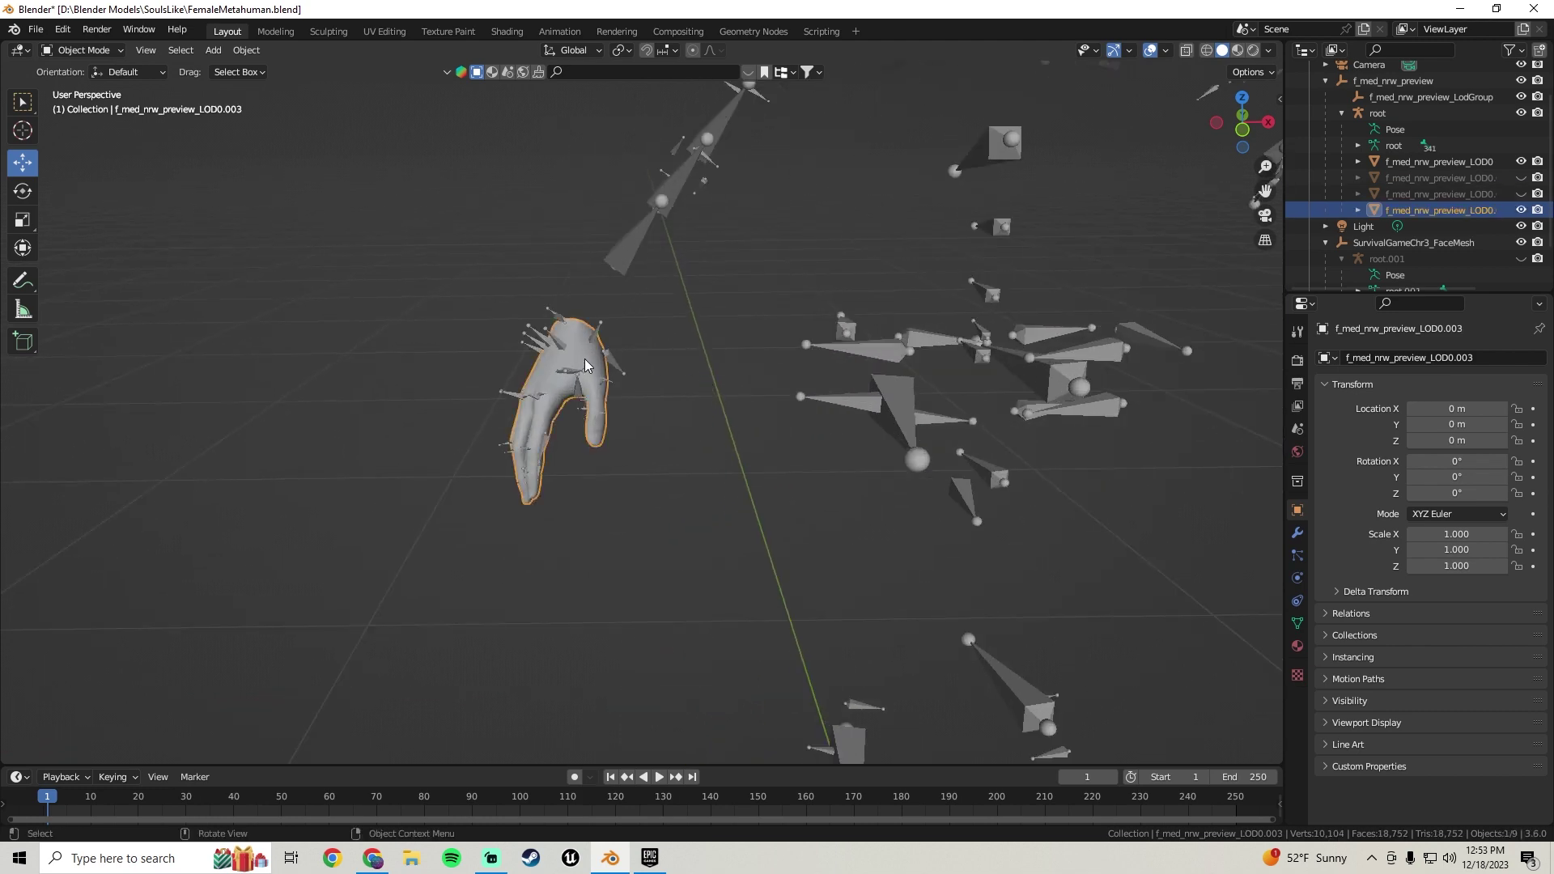
left_click(859, 345, "shift")
scroll(854, 344, "down", 5)
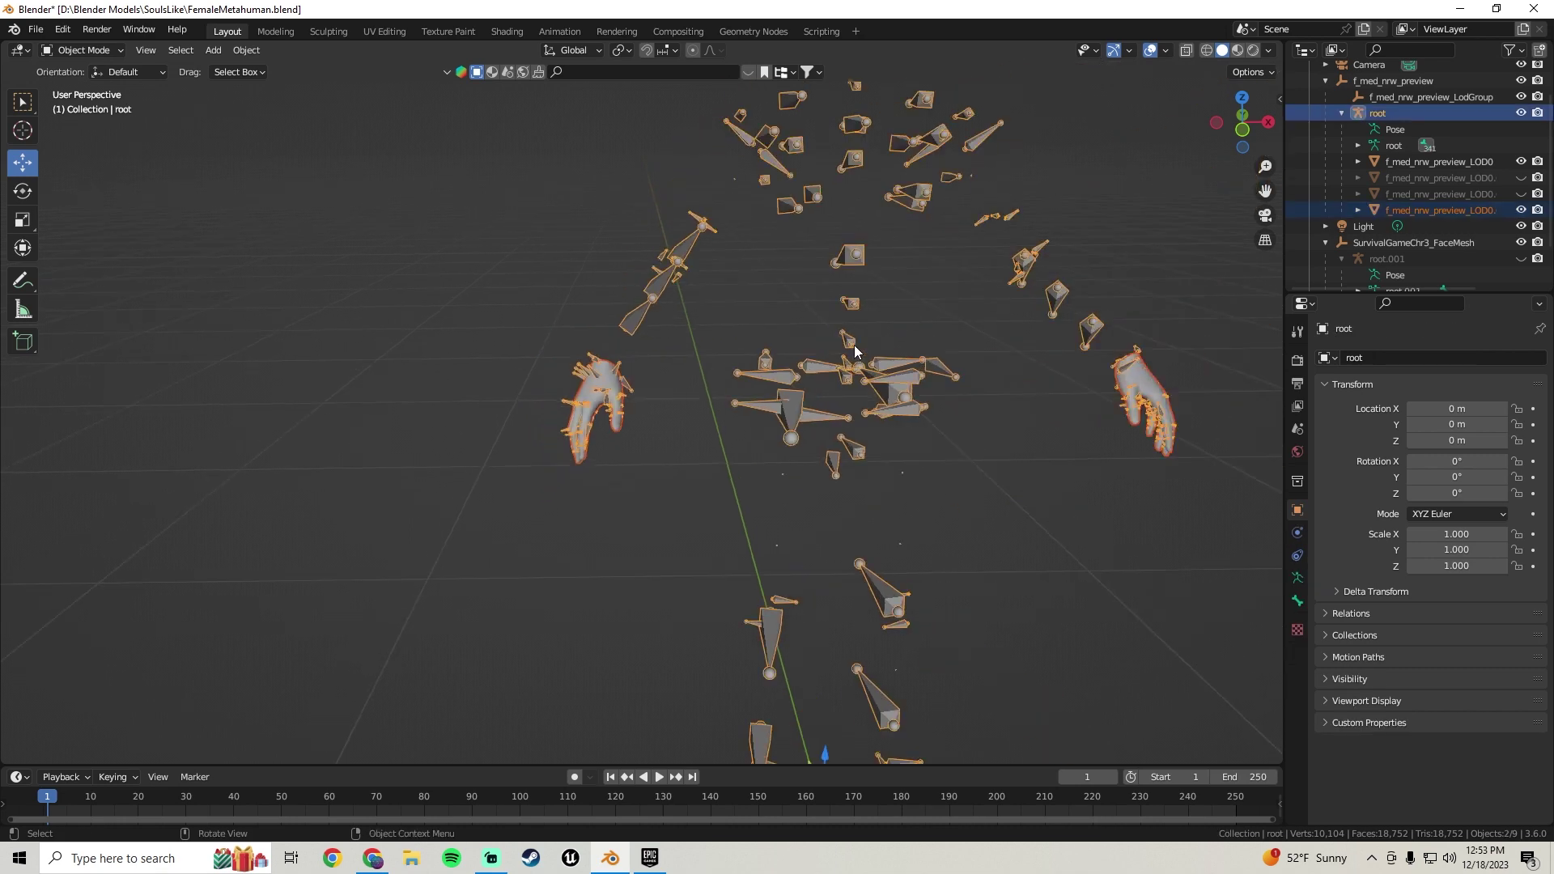
Export the hands and skeleton to FBX as FemaleMetahumanHands.fbx.
left_click(36, 29)
mouse_move(89, 260)
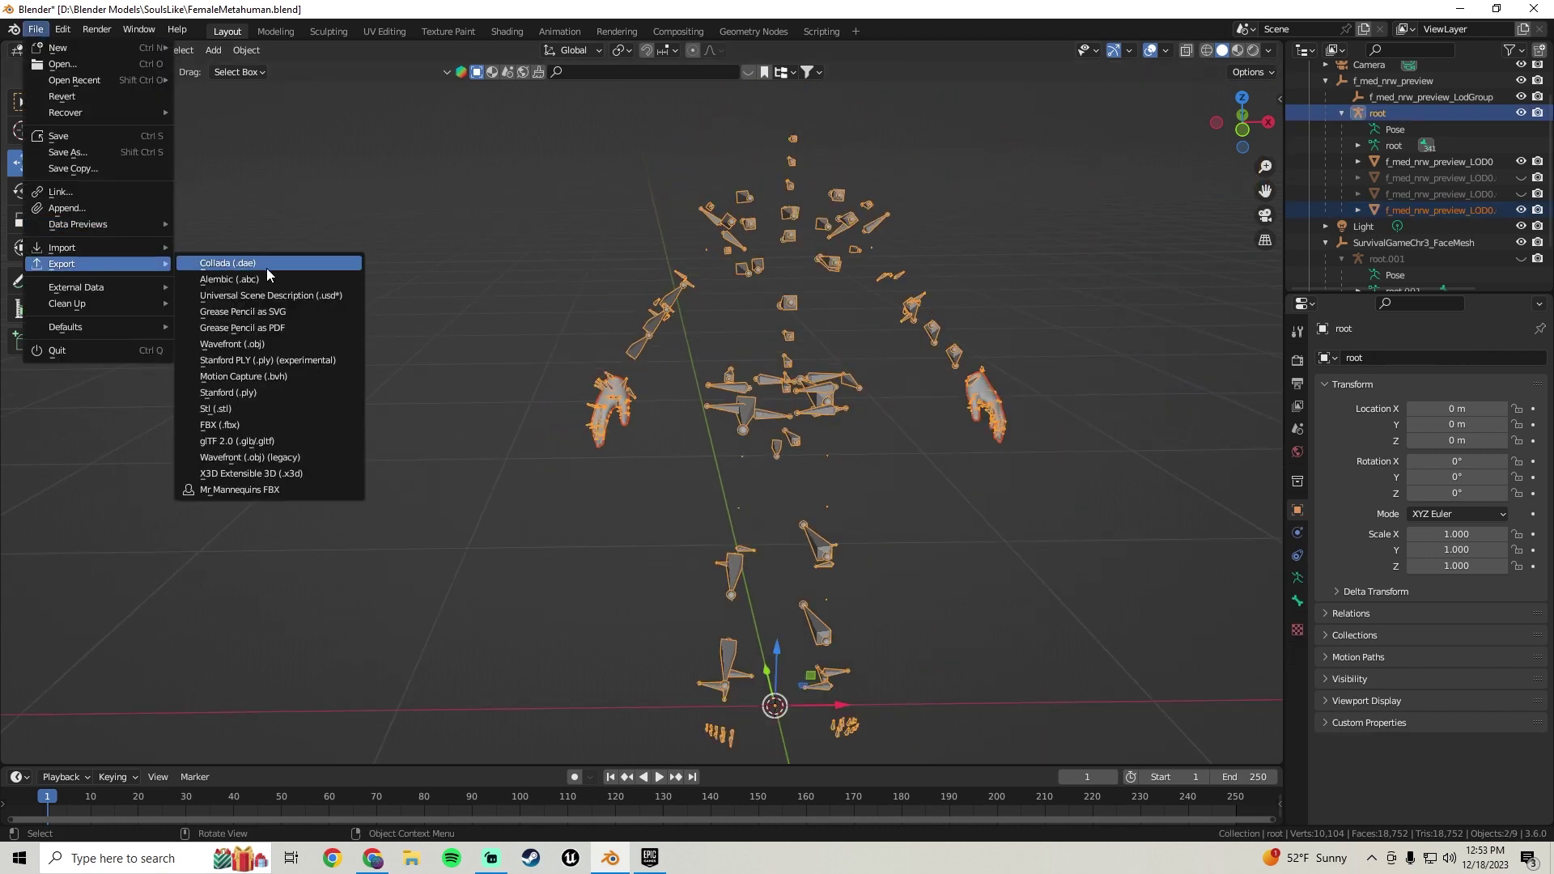
left_click(219, 424)
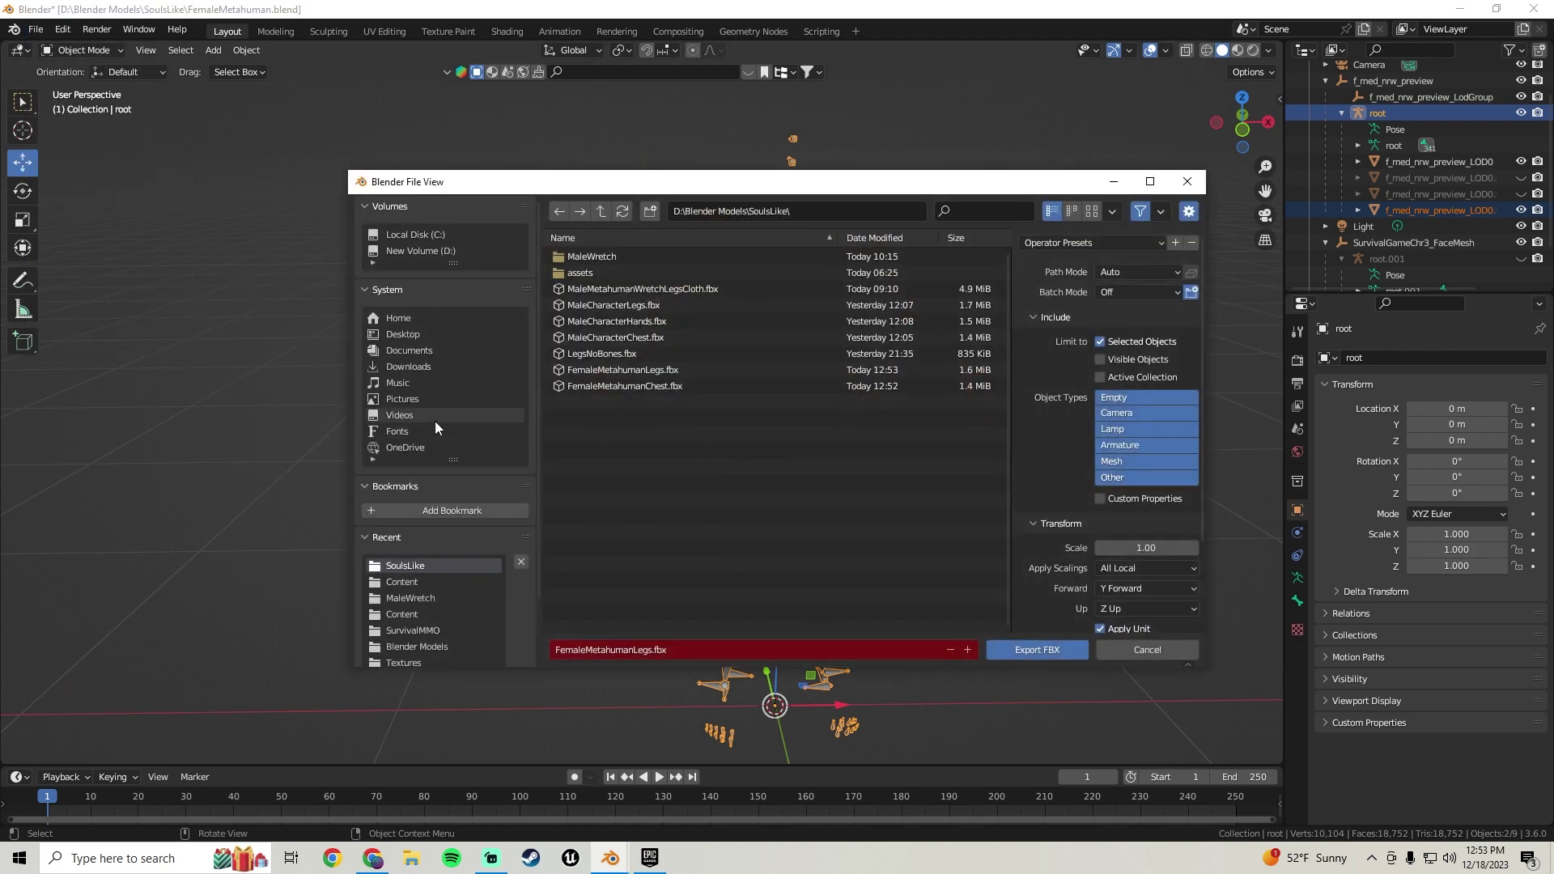
scroll(1091, 467, "down", 3)
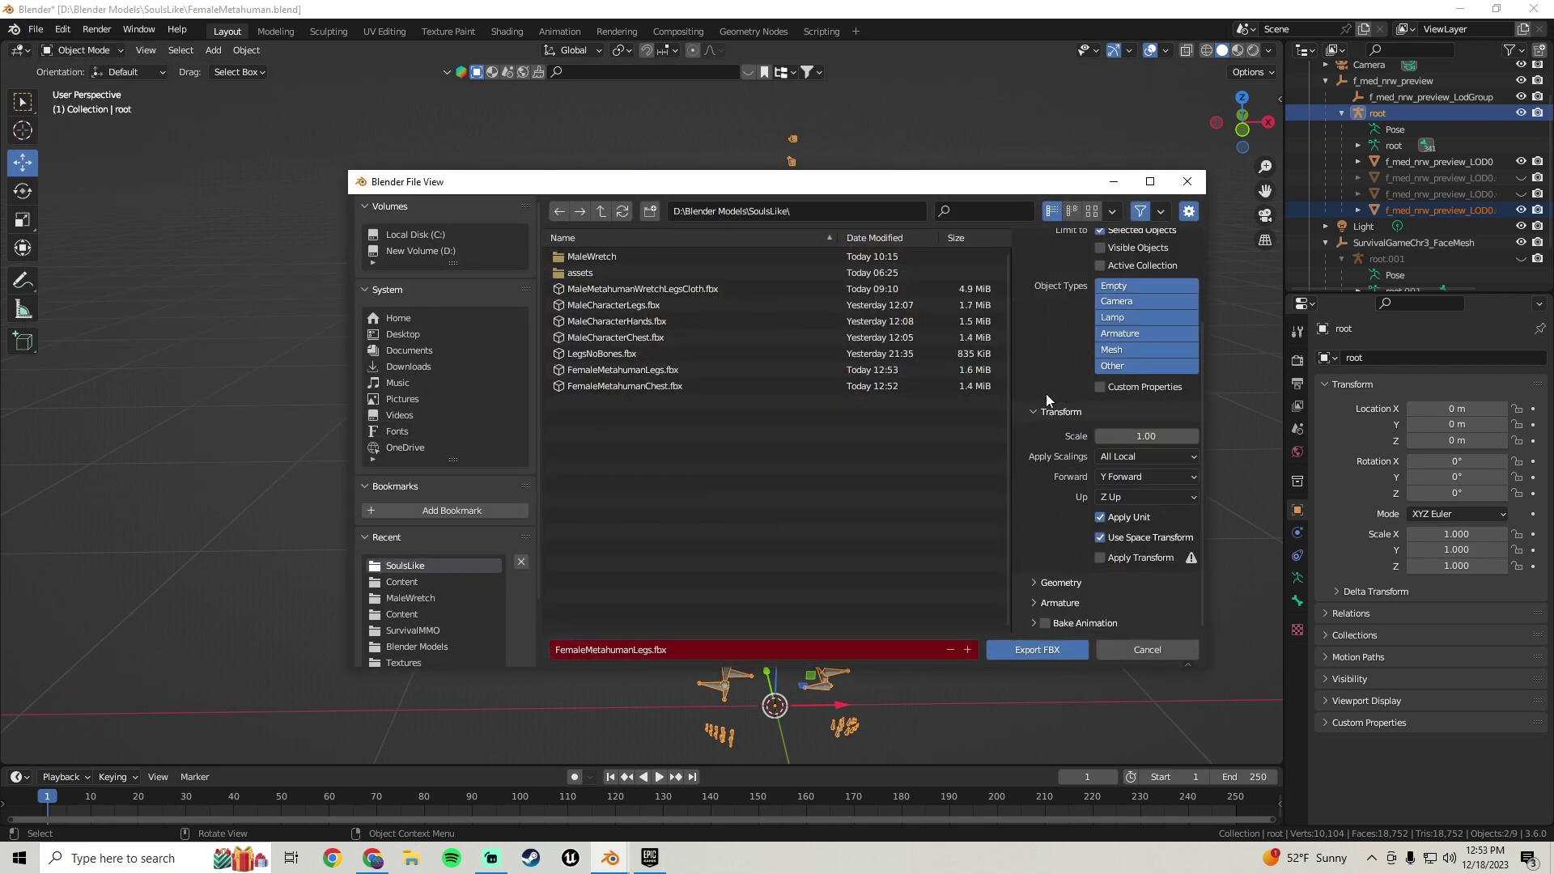
left_click(586, 649)
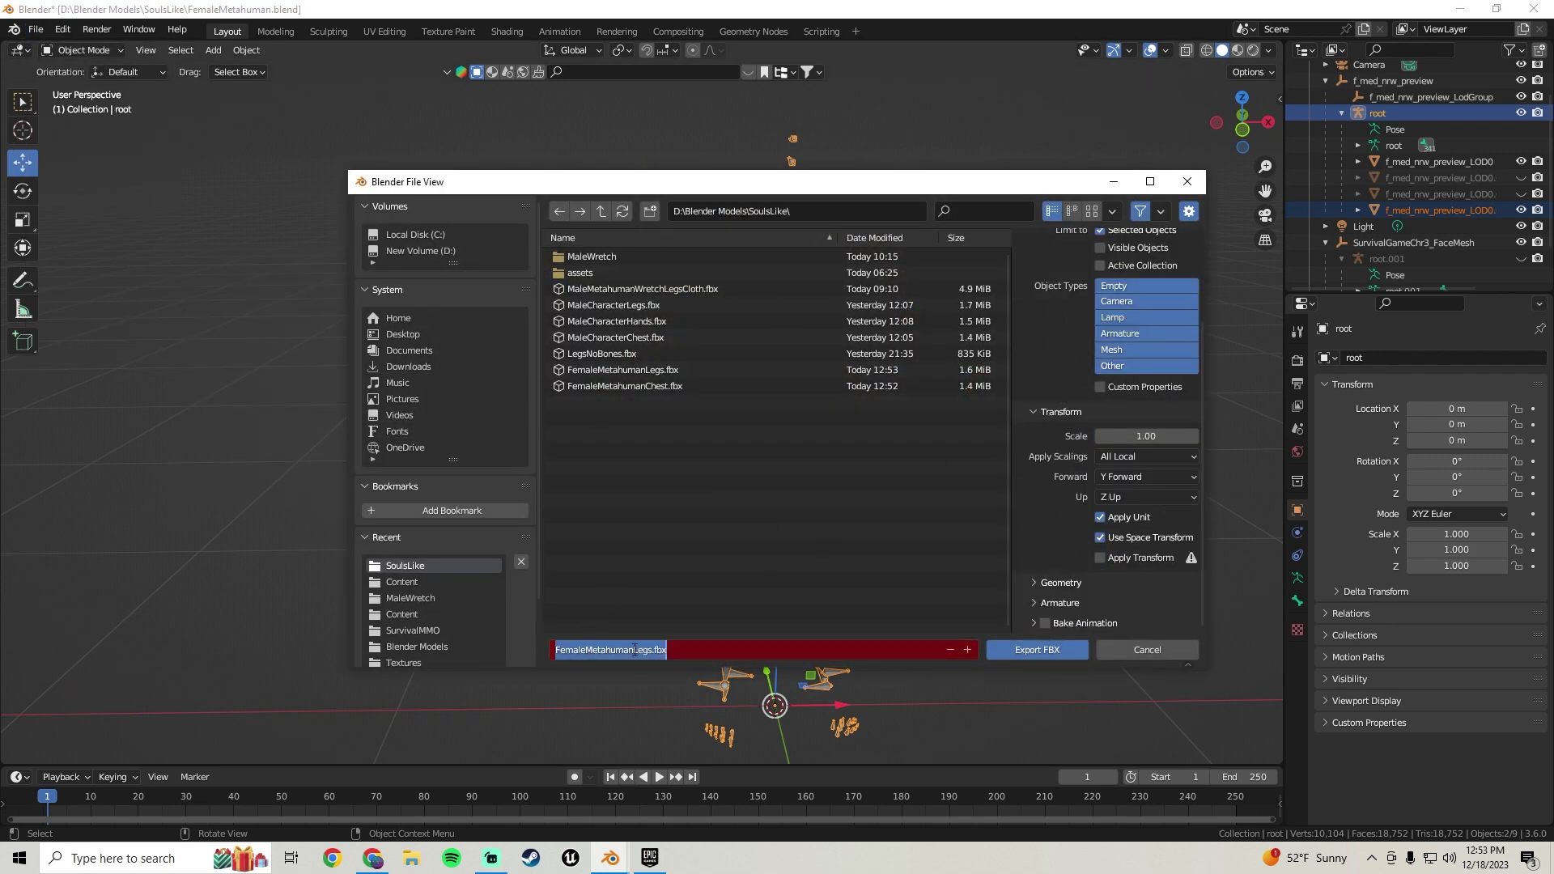
left_click_drag(633, 650, 653, 650)
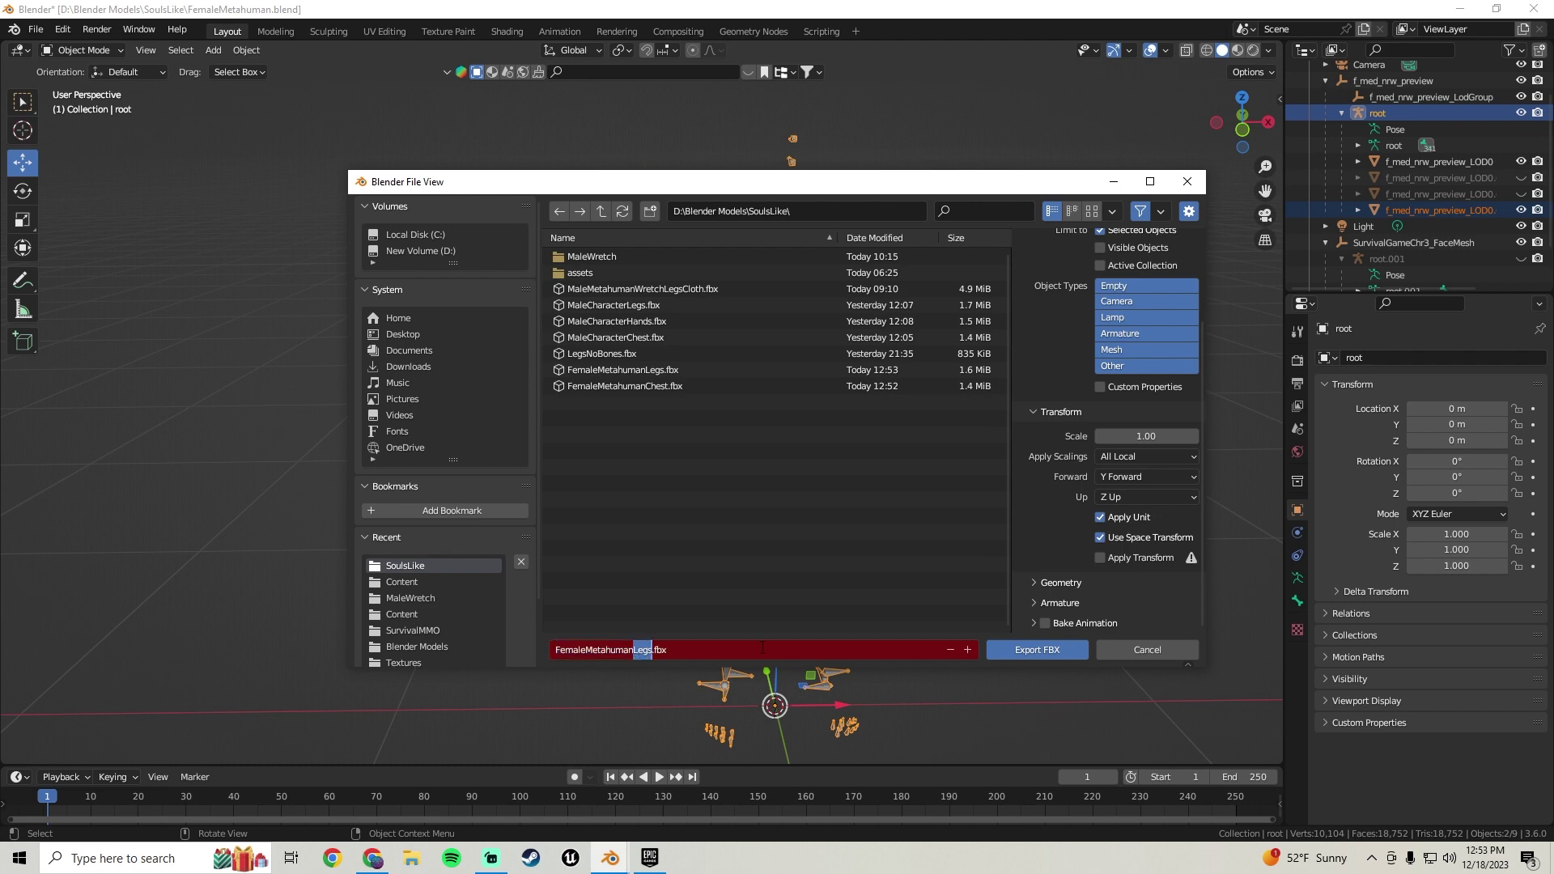
type("Hands")
key("Return")
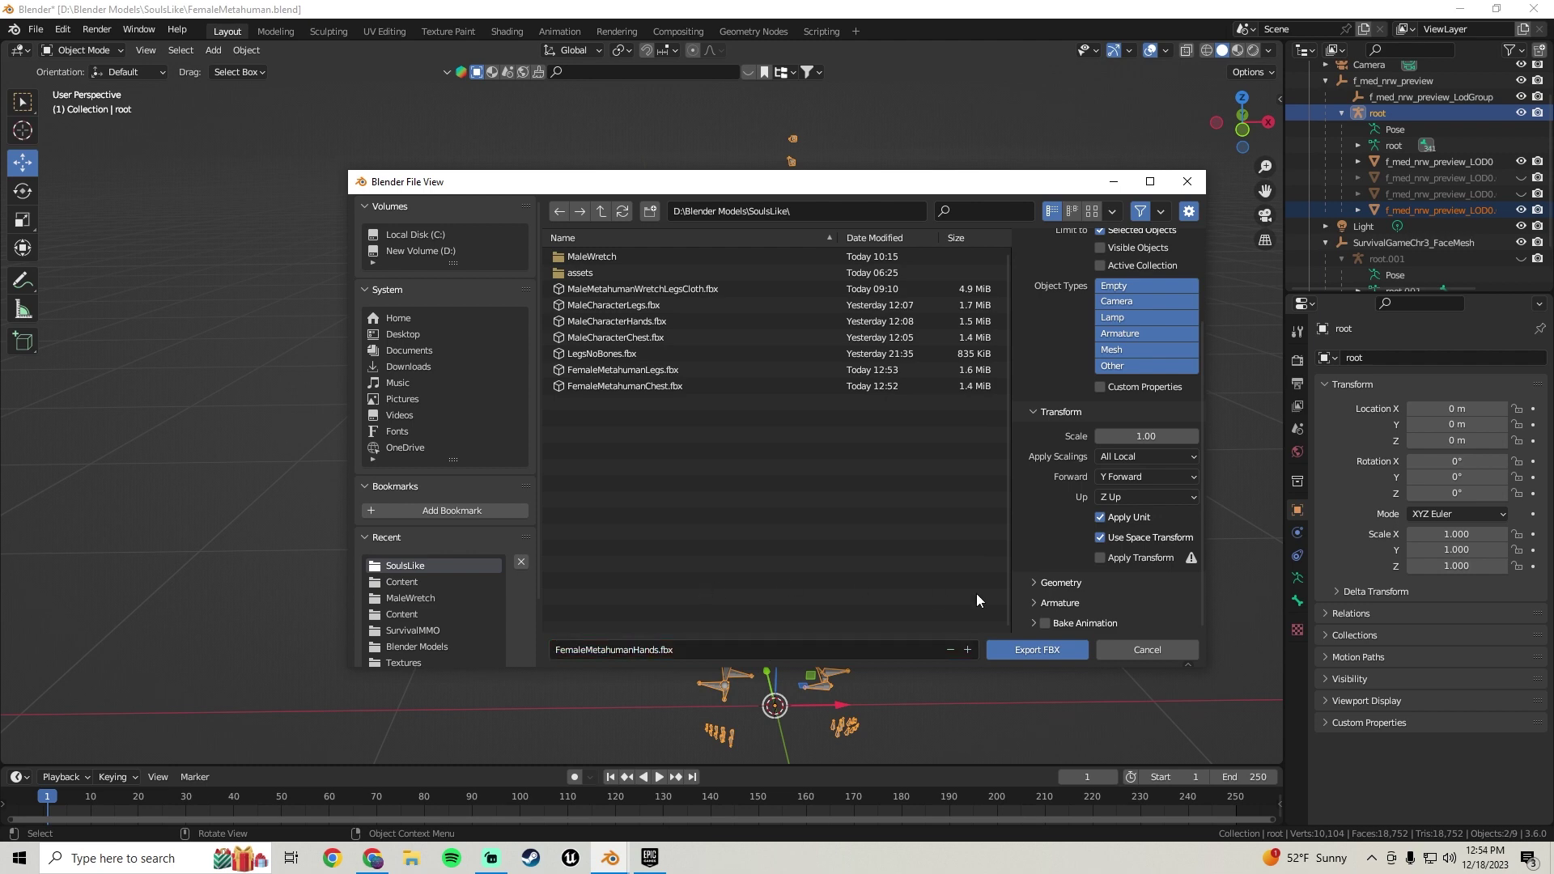
left_click(1036, 649)
Save FemaleMetahuman.blend and close Blender.
key("KP_Decimal")
middle_click_drag(793, 460, 684, 382, "shift")
left_click(35, 29)
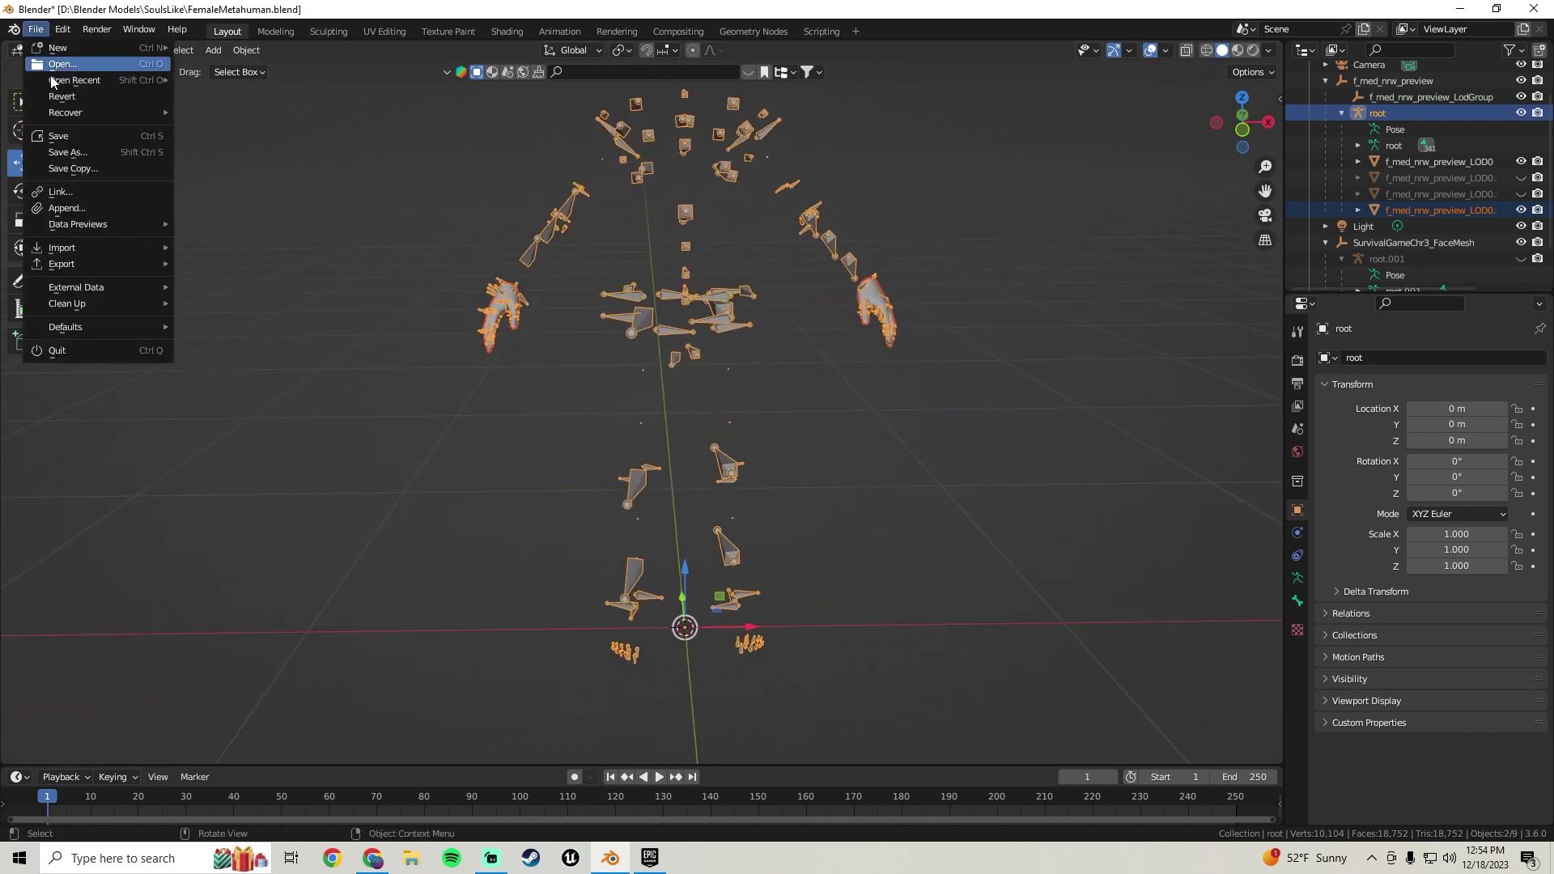
left_click(66, 134)
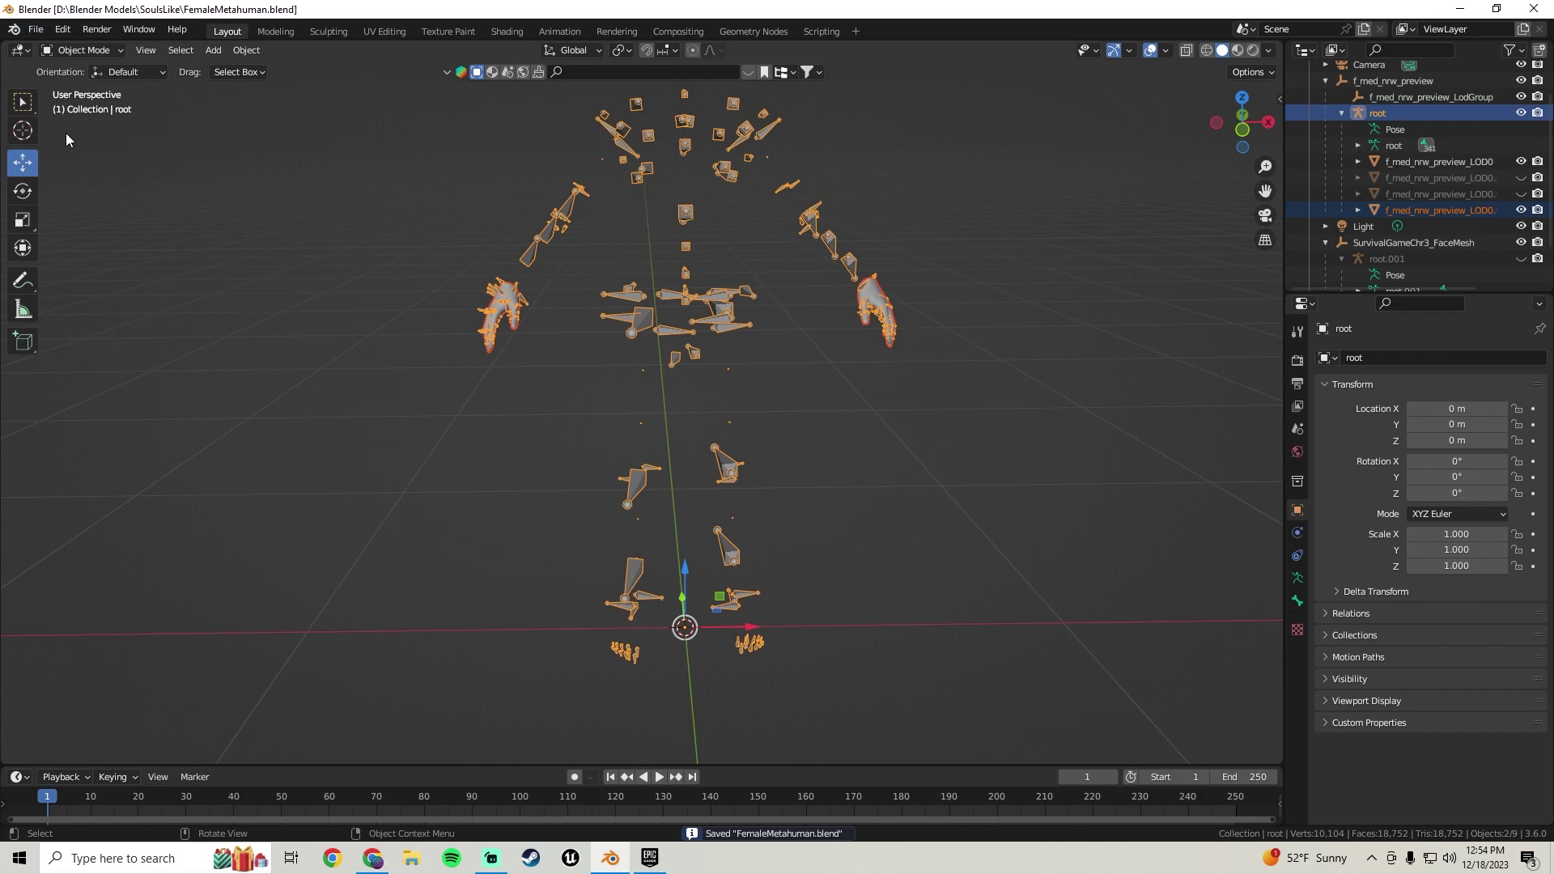
left_click(1541, 11)
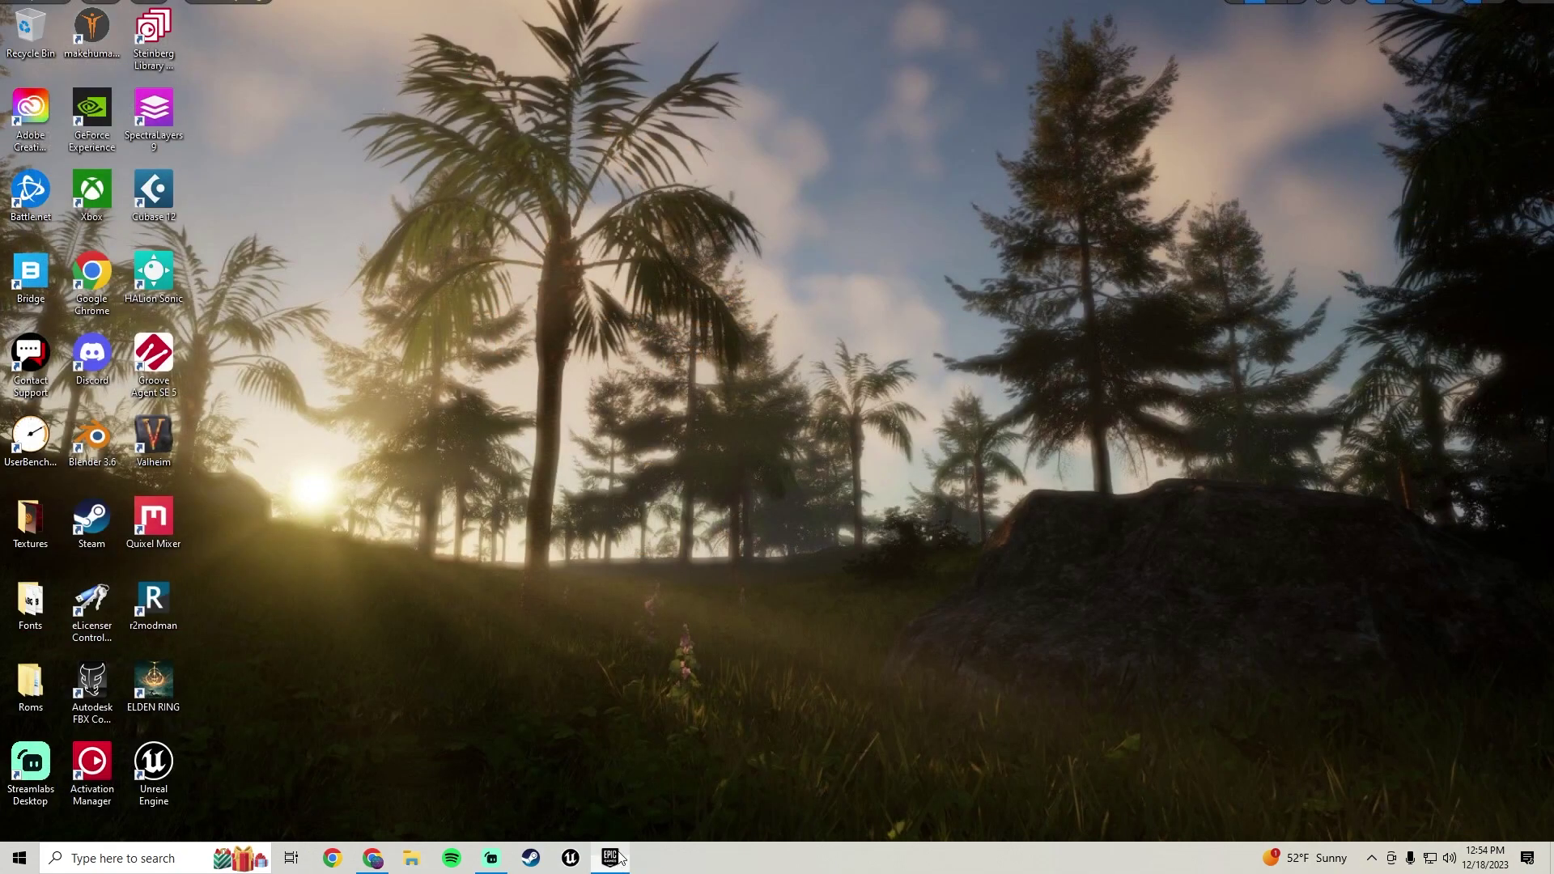
Launch the Unreal project, decline reopening the previous asset editor, and open ThirdPerson/BodyParts.
left_click(611, 858)
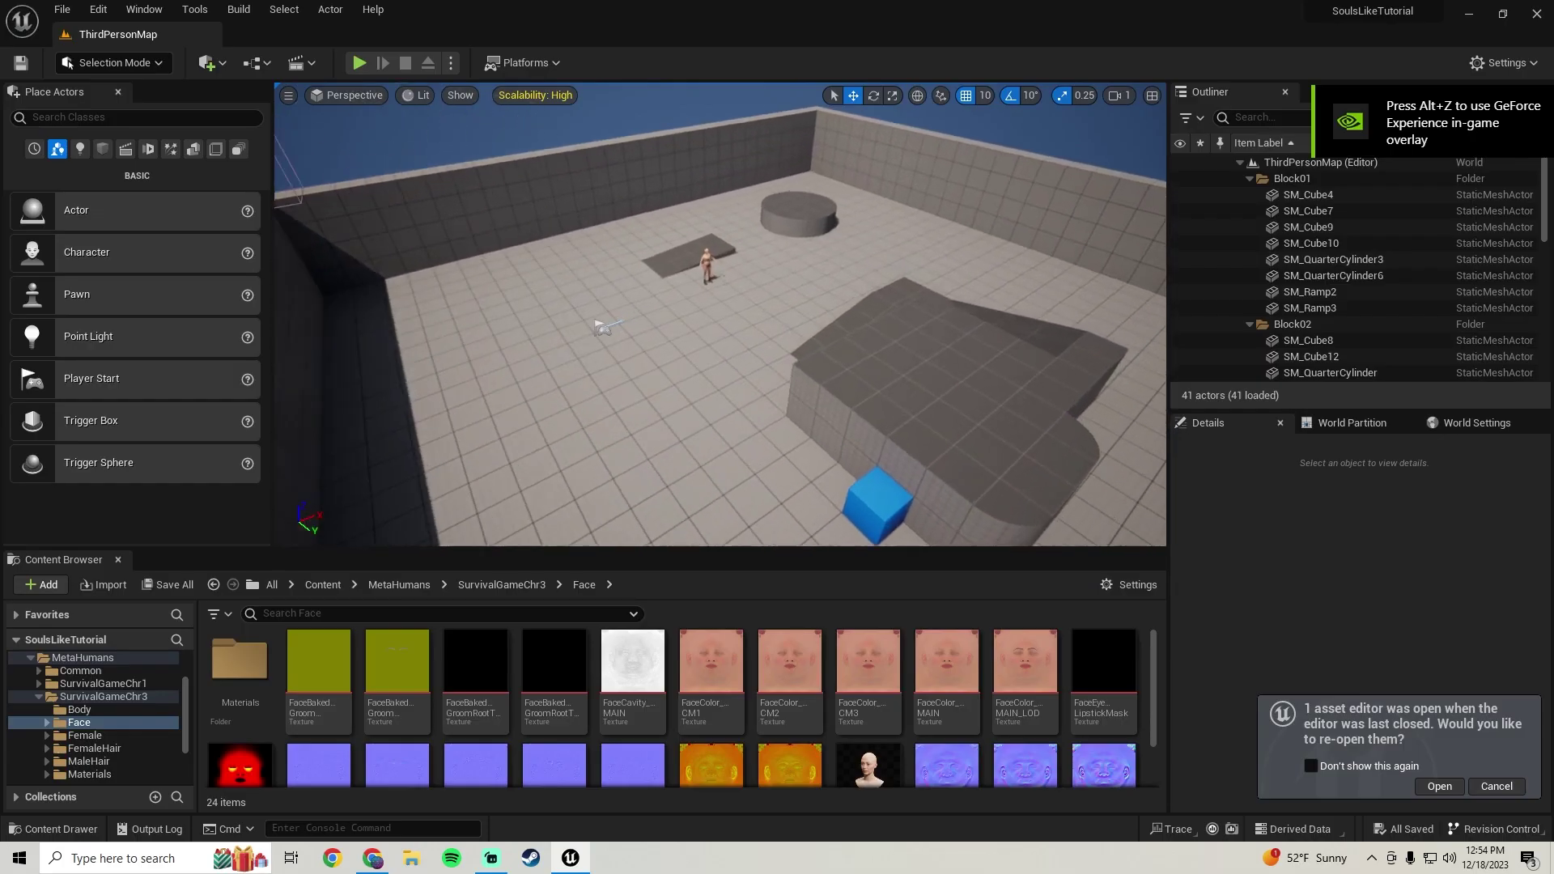
left_click(1509, 788)
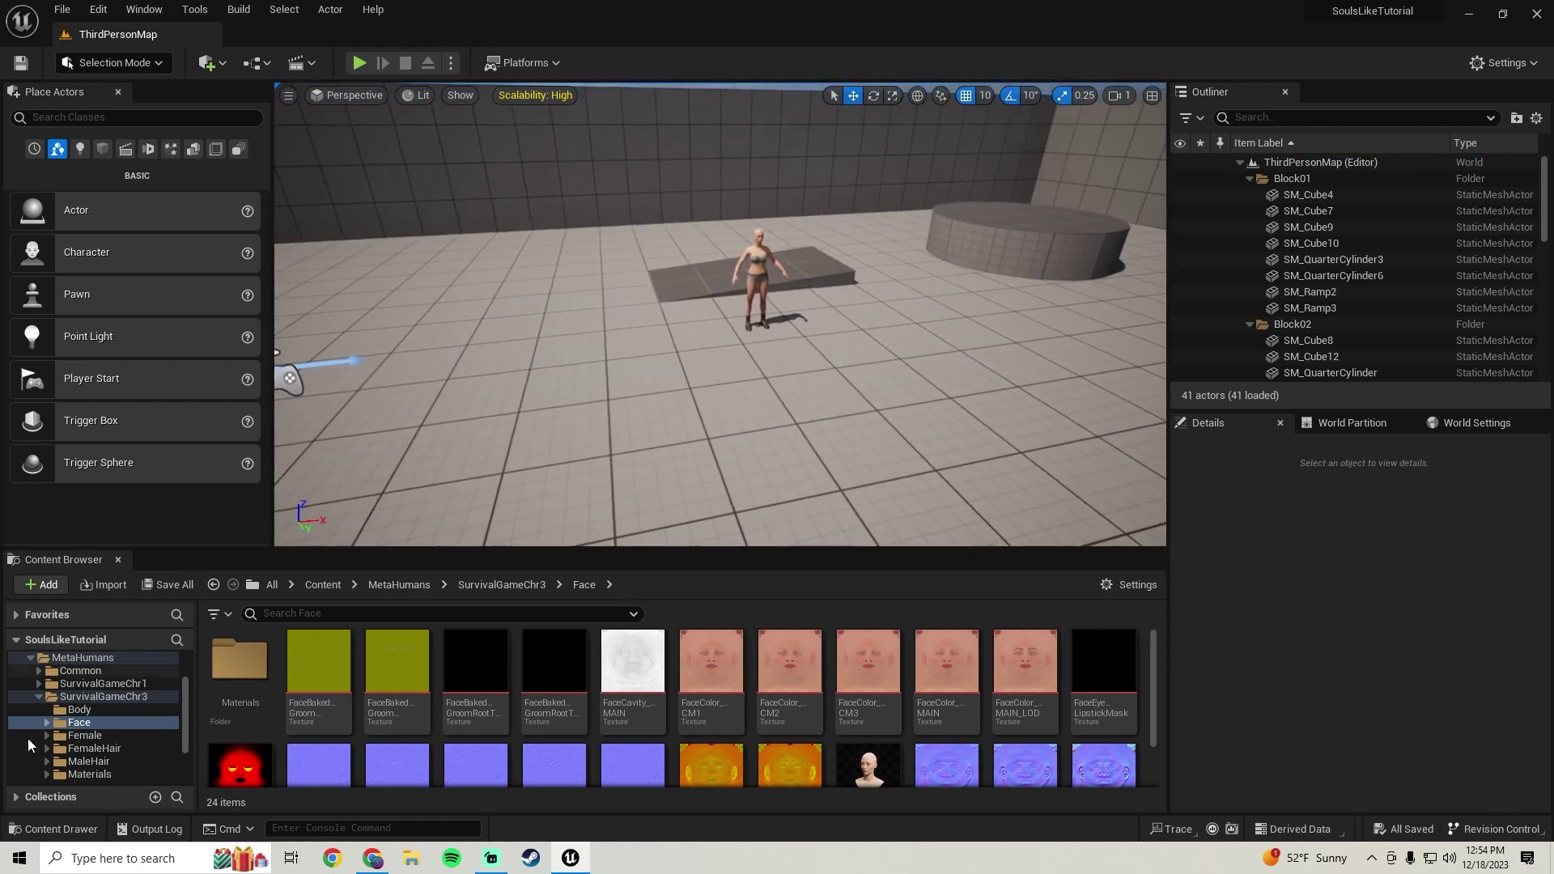
left_click(40, 696)
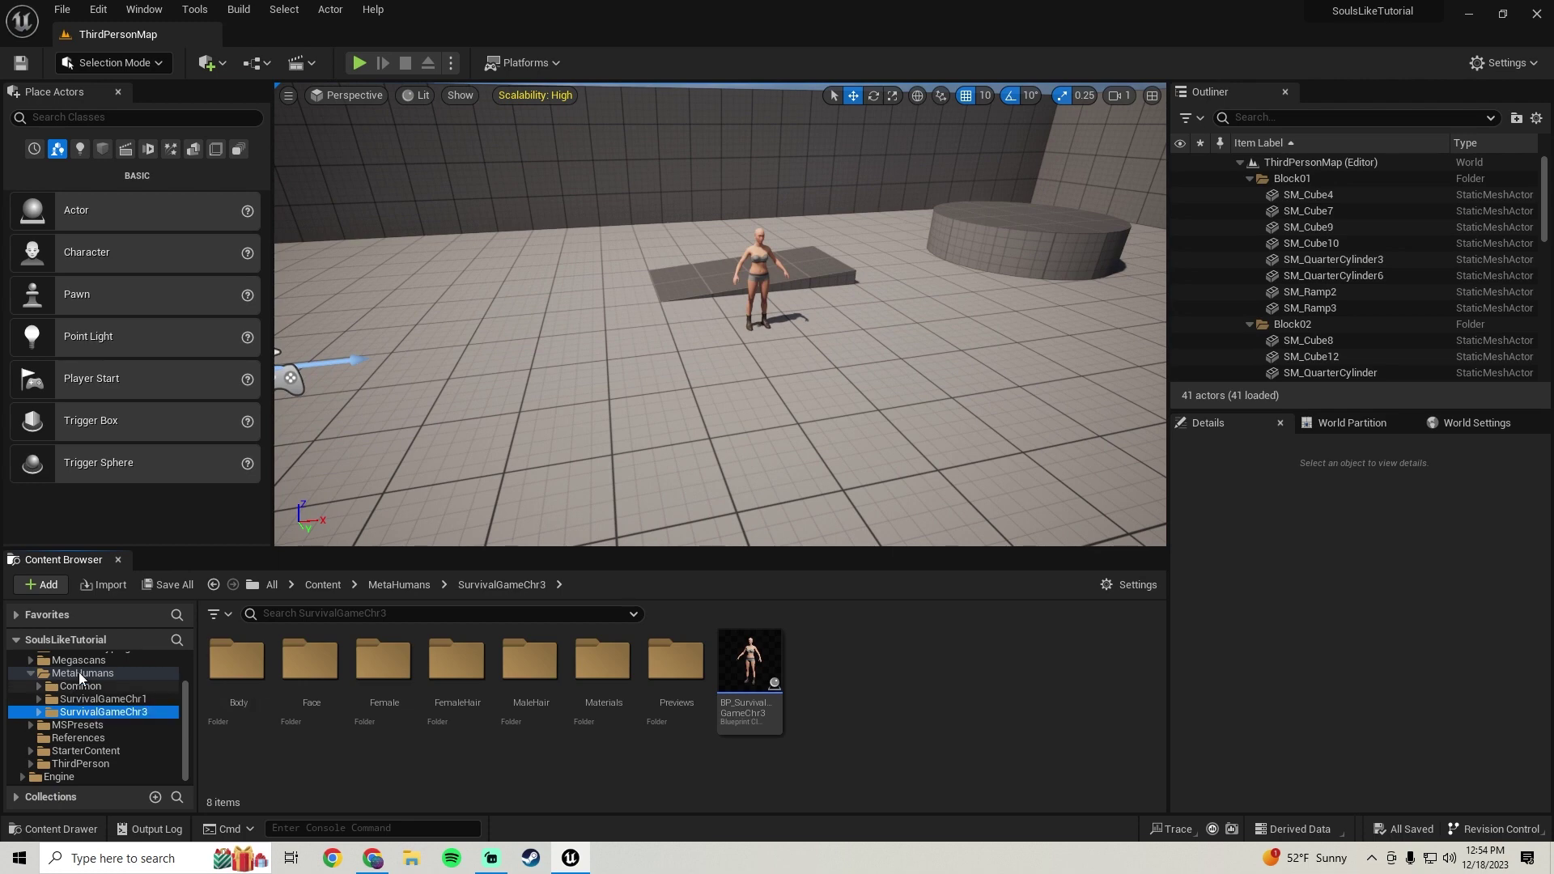
left_click(81, 764)
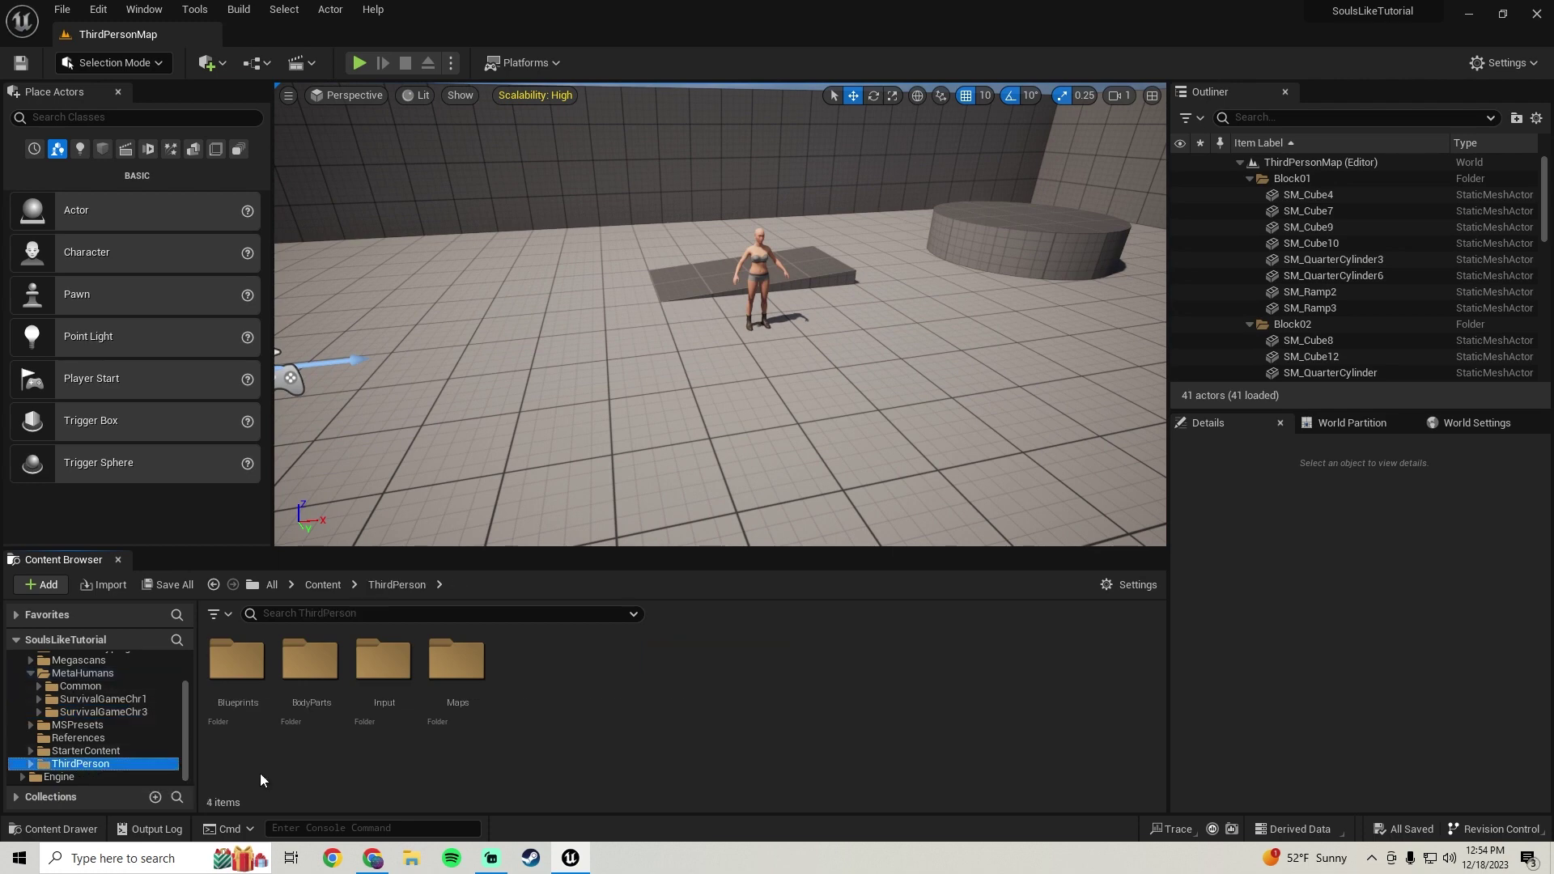
double_click(314, 662)
Create a Female folder in BodyParts, then a Chest folder inside it, and open Chest.
right_click(339, 692)
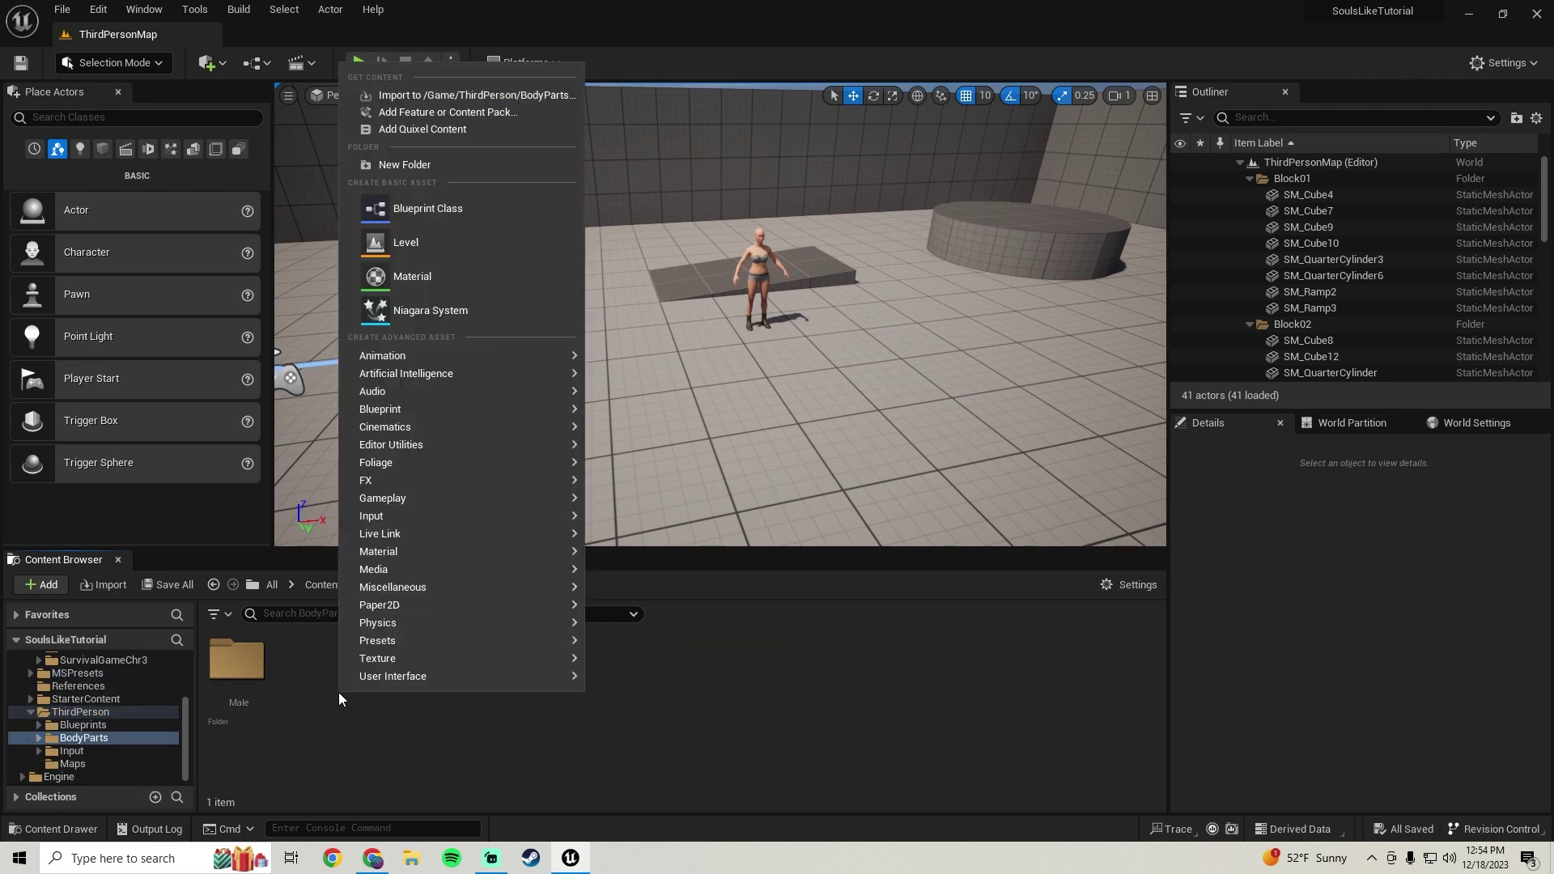
left_click(425, 159)
type("Female")
key("Return")
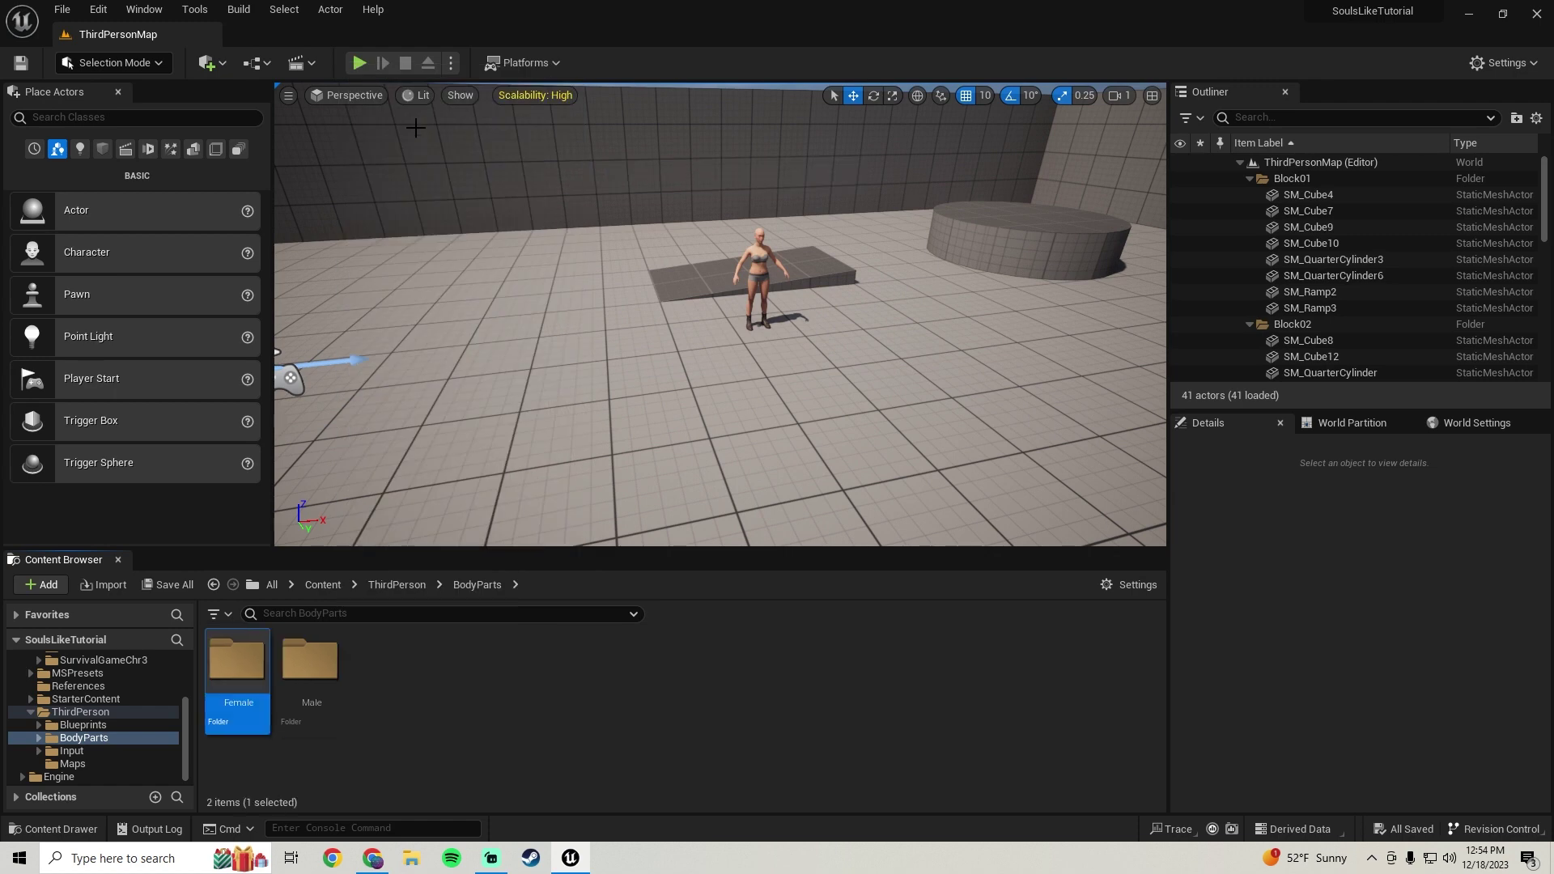
double_click(259, 657)
right_click(265, 687)
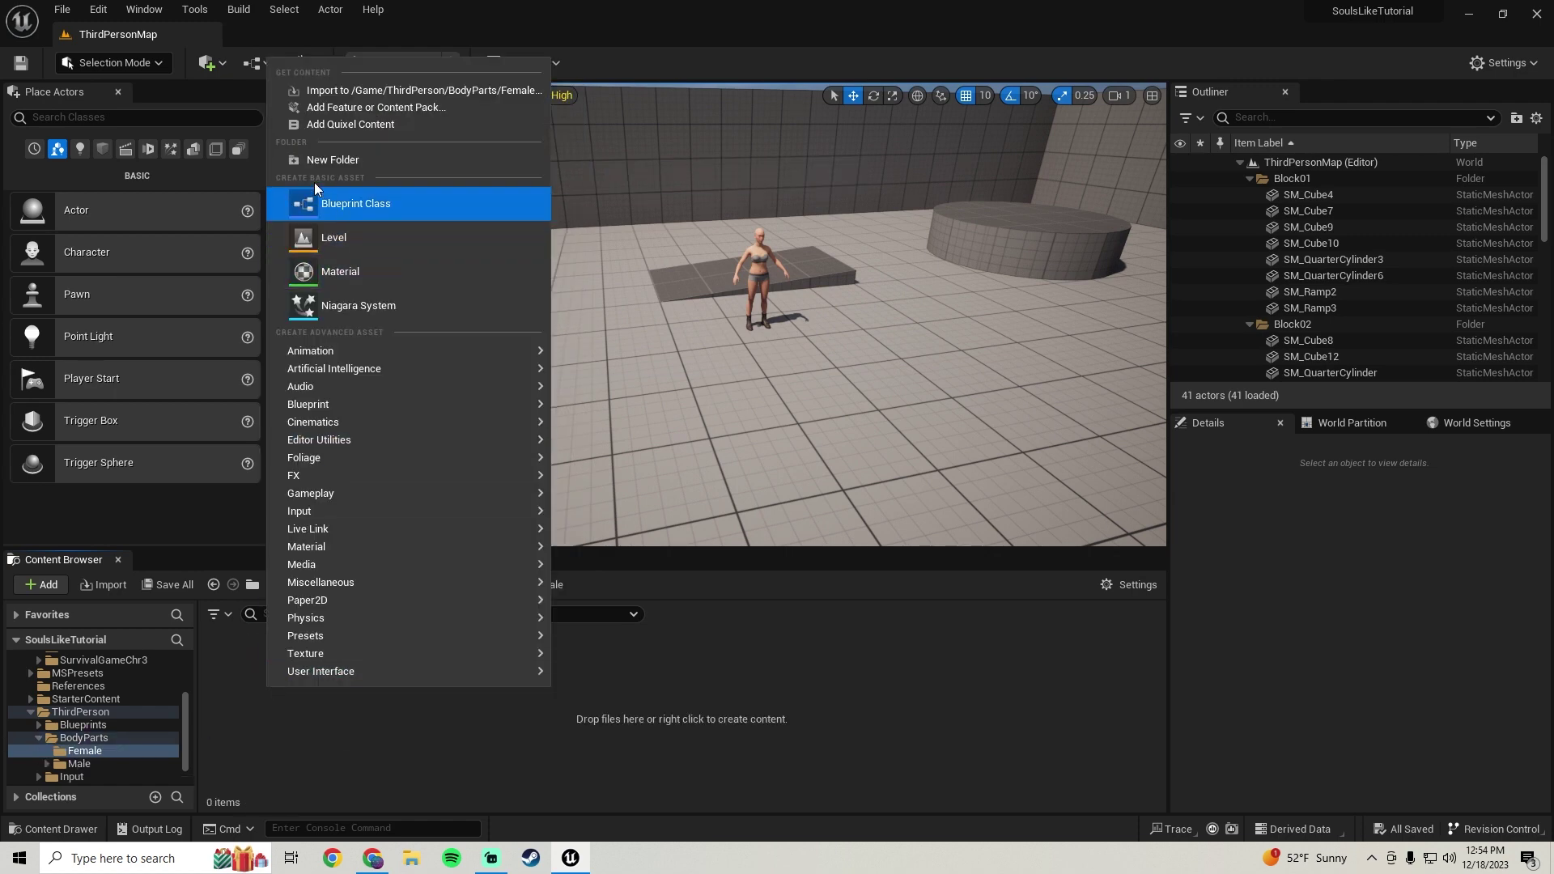
left_click(329, 159)
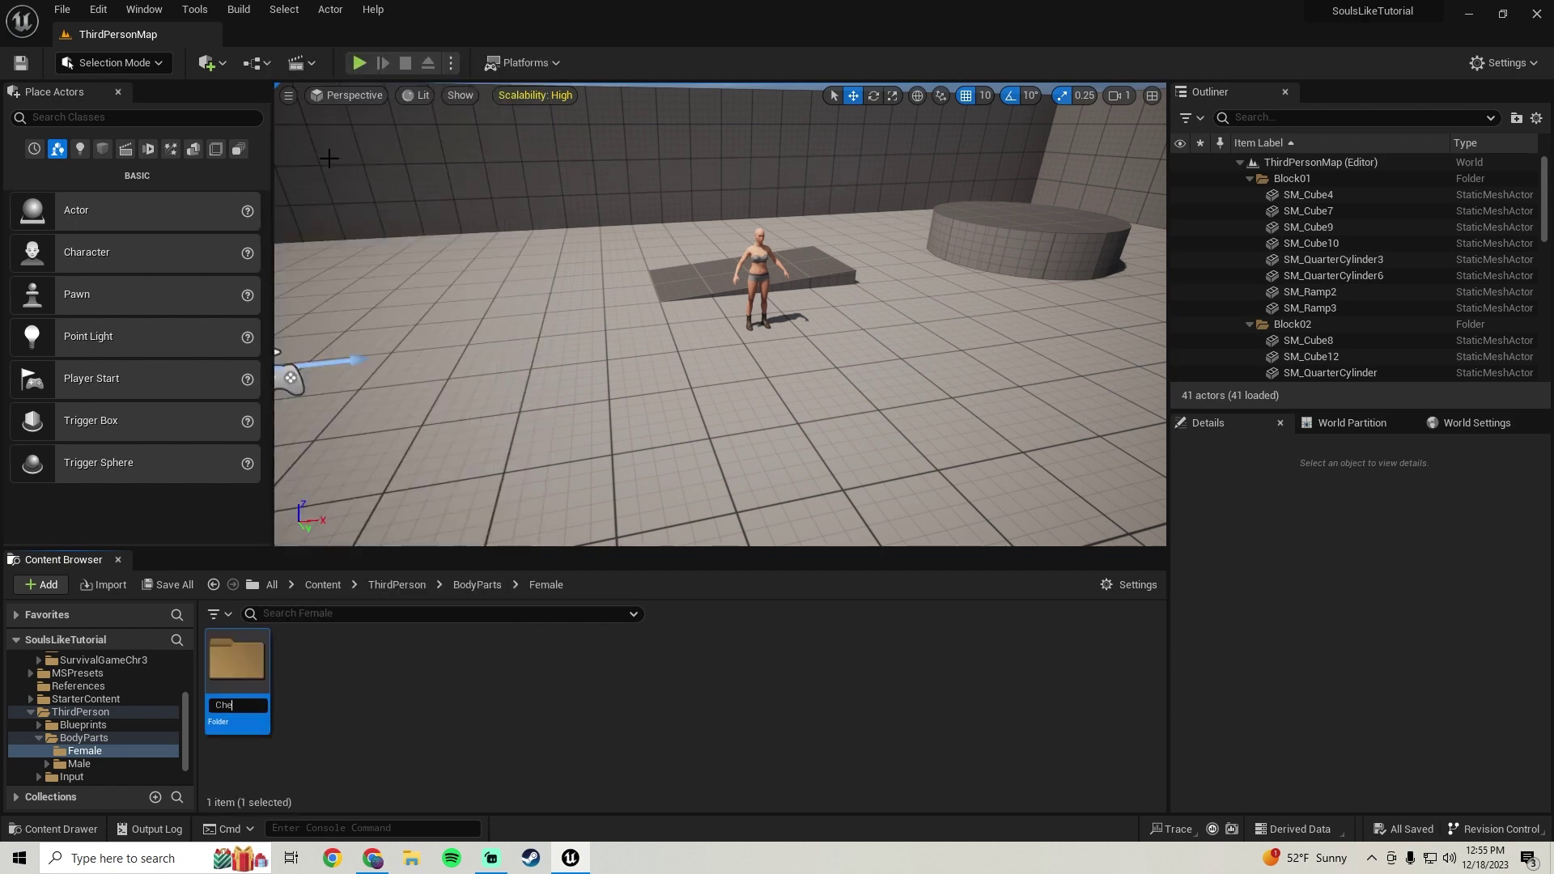
key("Return")
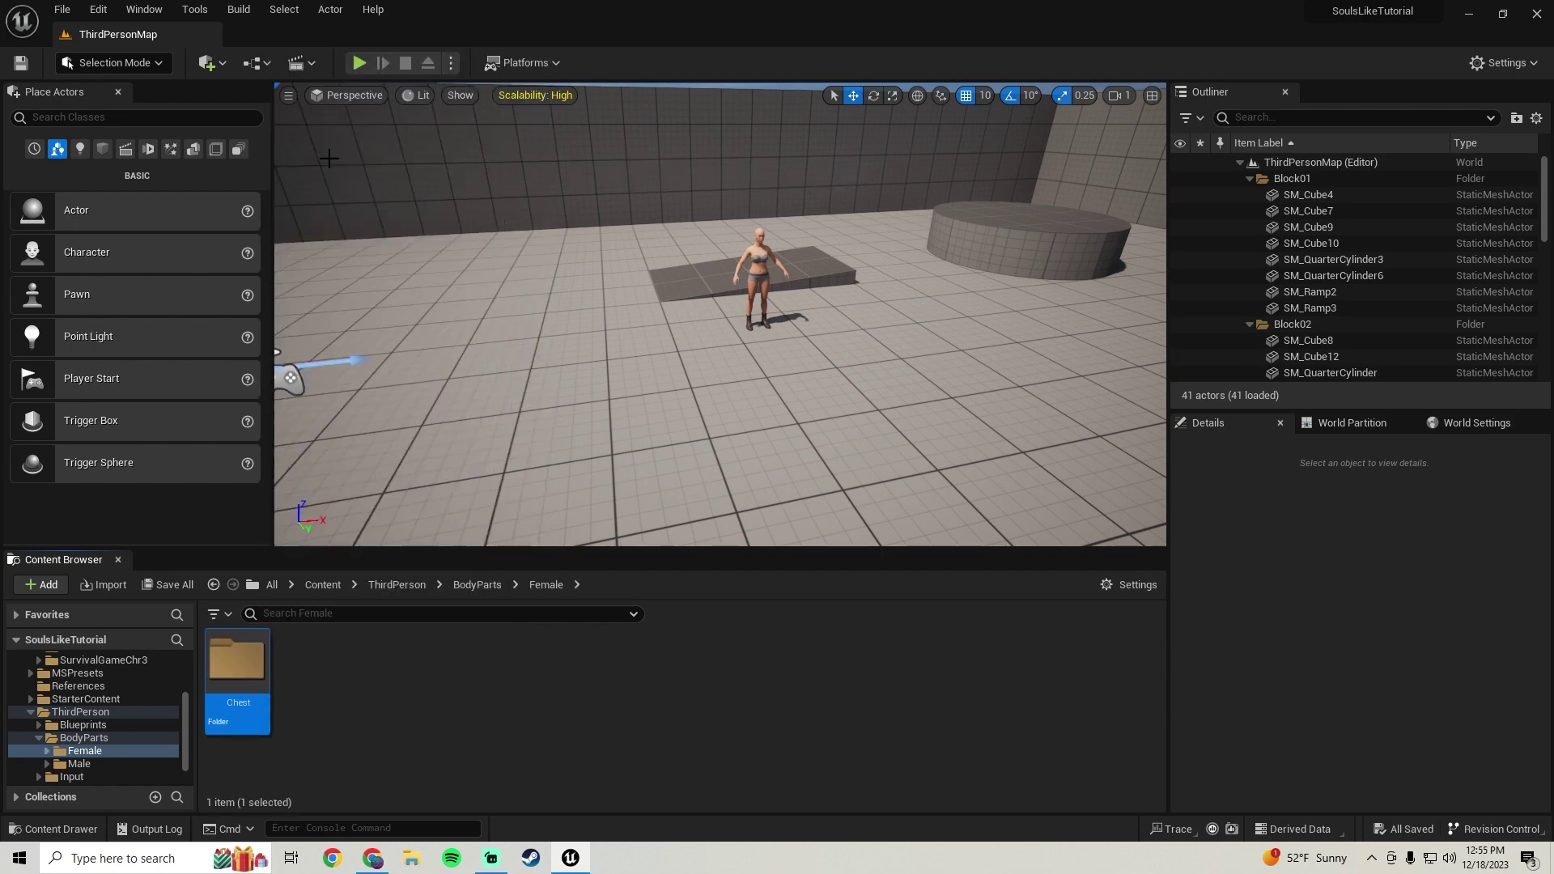
double_click(237, 660)
Drag FemaleMetahumanChest.fbx from D:\Blender Models\SoulsLike into Unreal's Female/Chest folder to start importing.
left_click(411, 857)
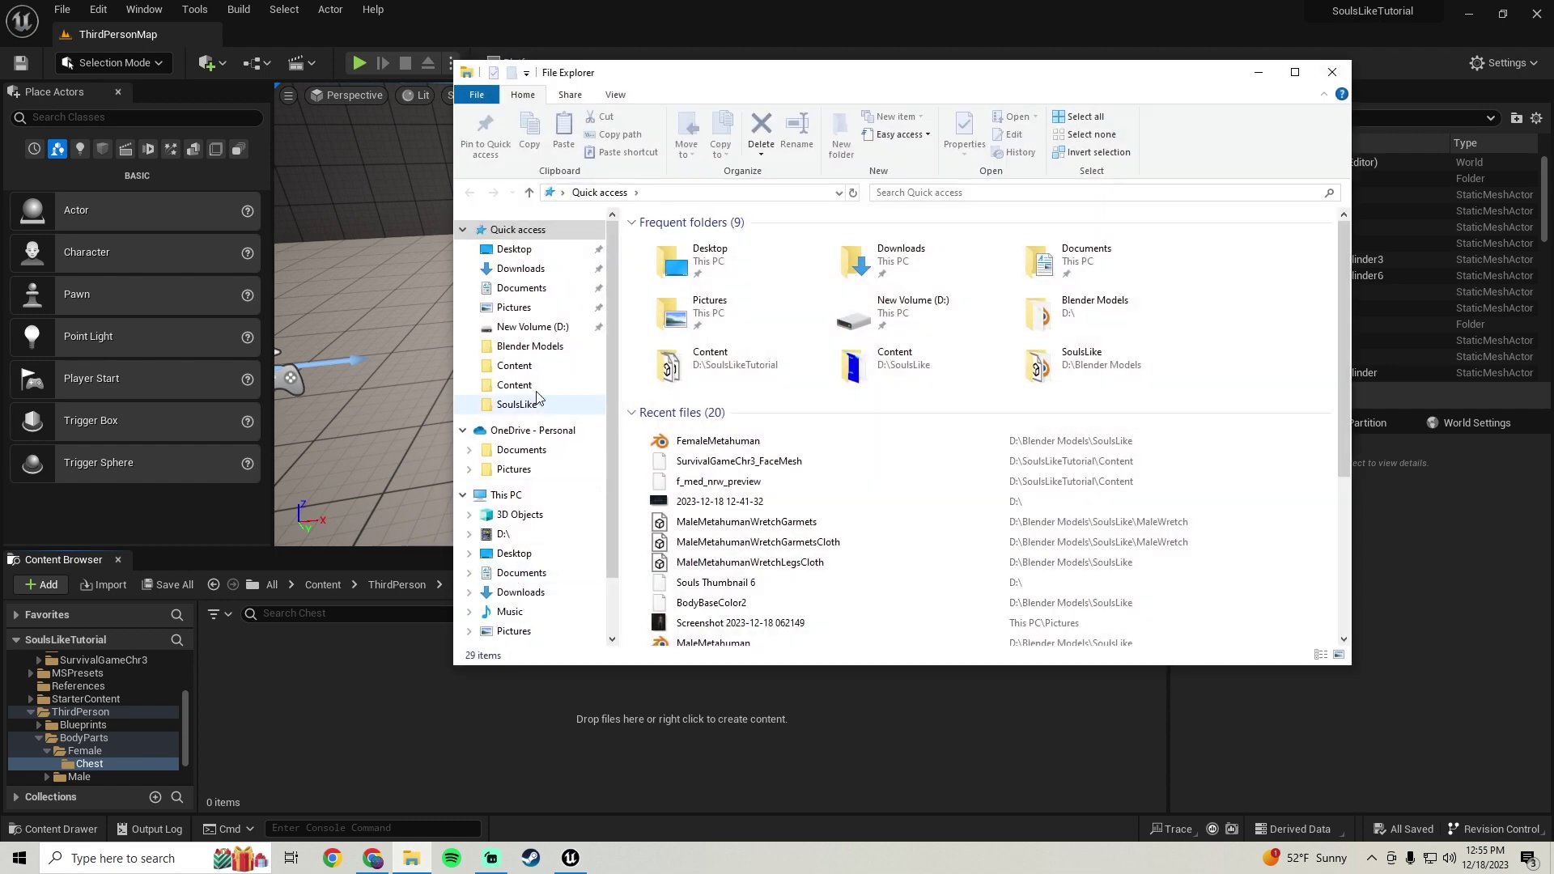
left_click(534, 328)
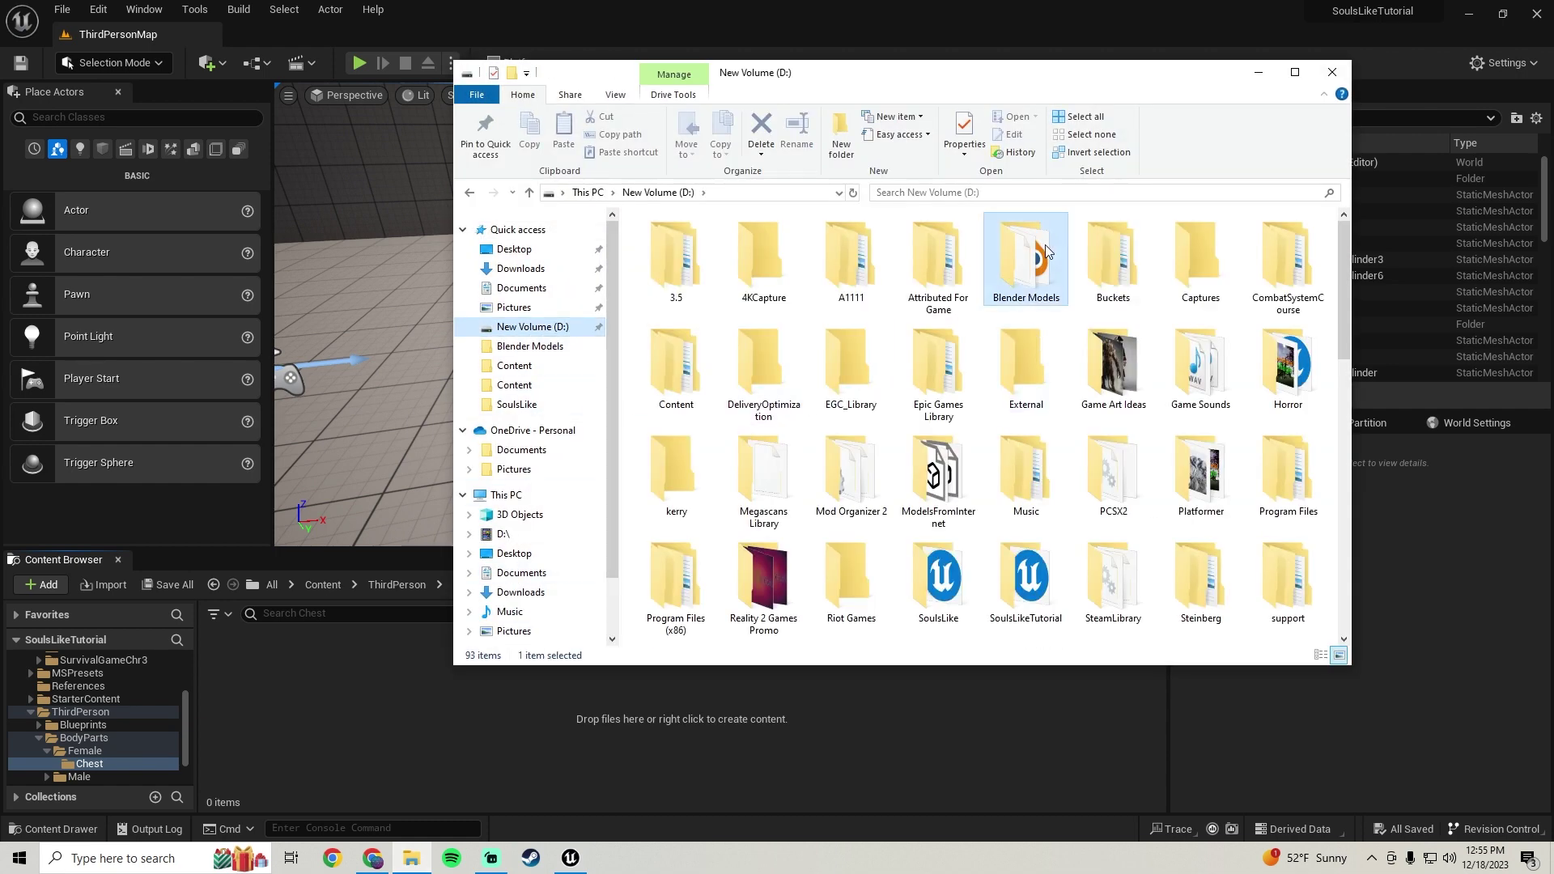
double_click(1046, 244)
scroll(1085, 364, "down", 3)
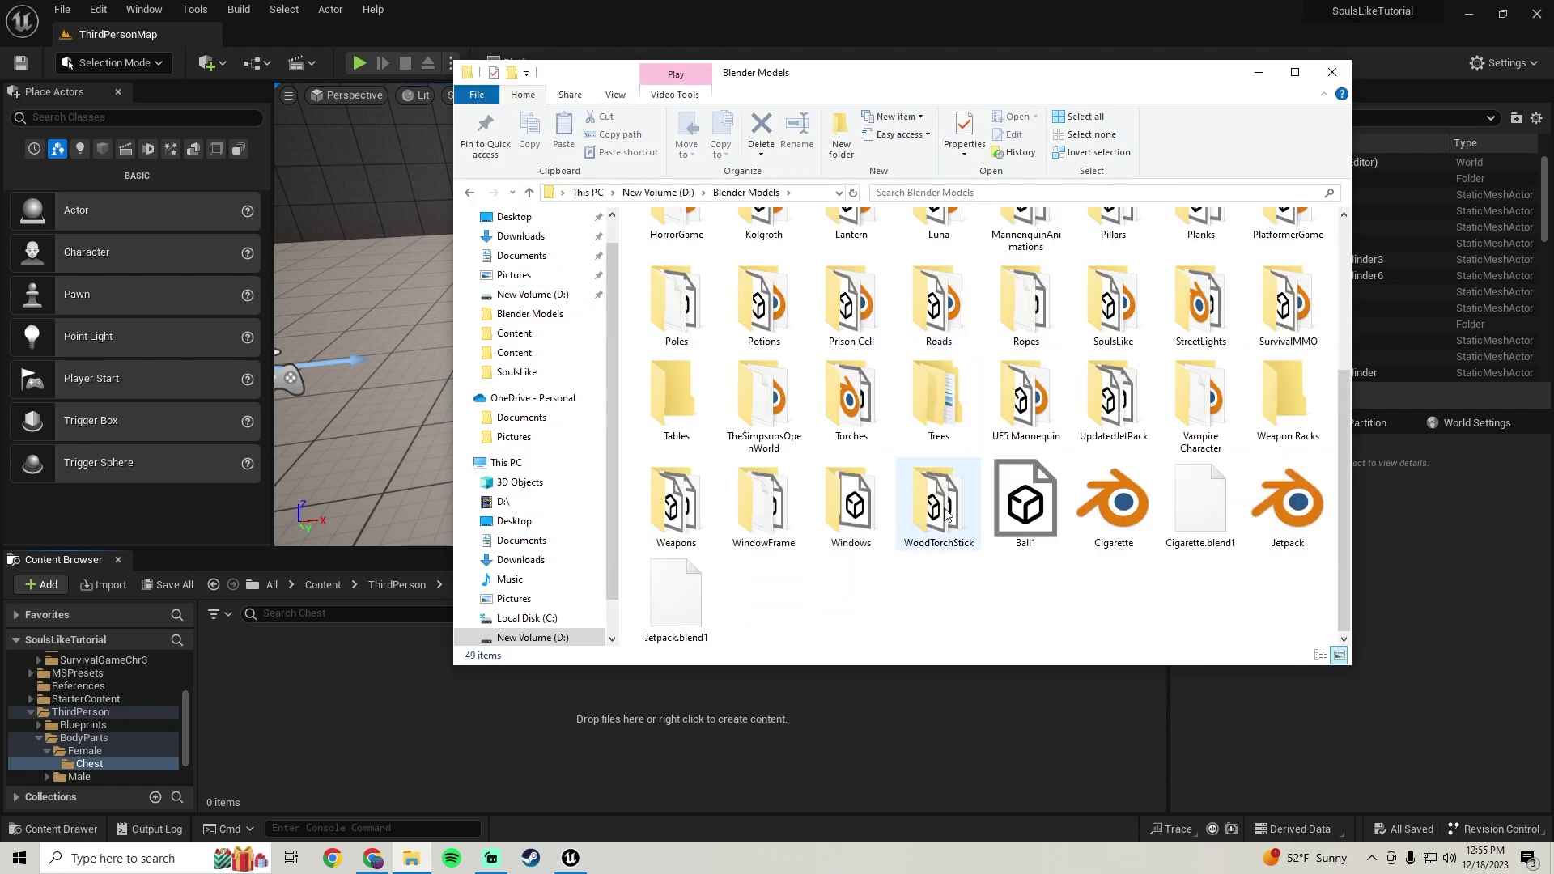
double_click(1113, 340)
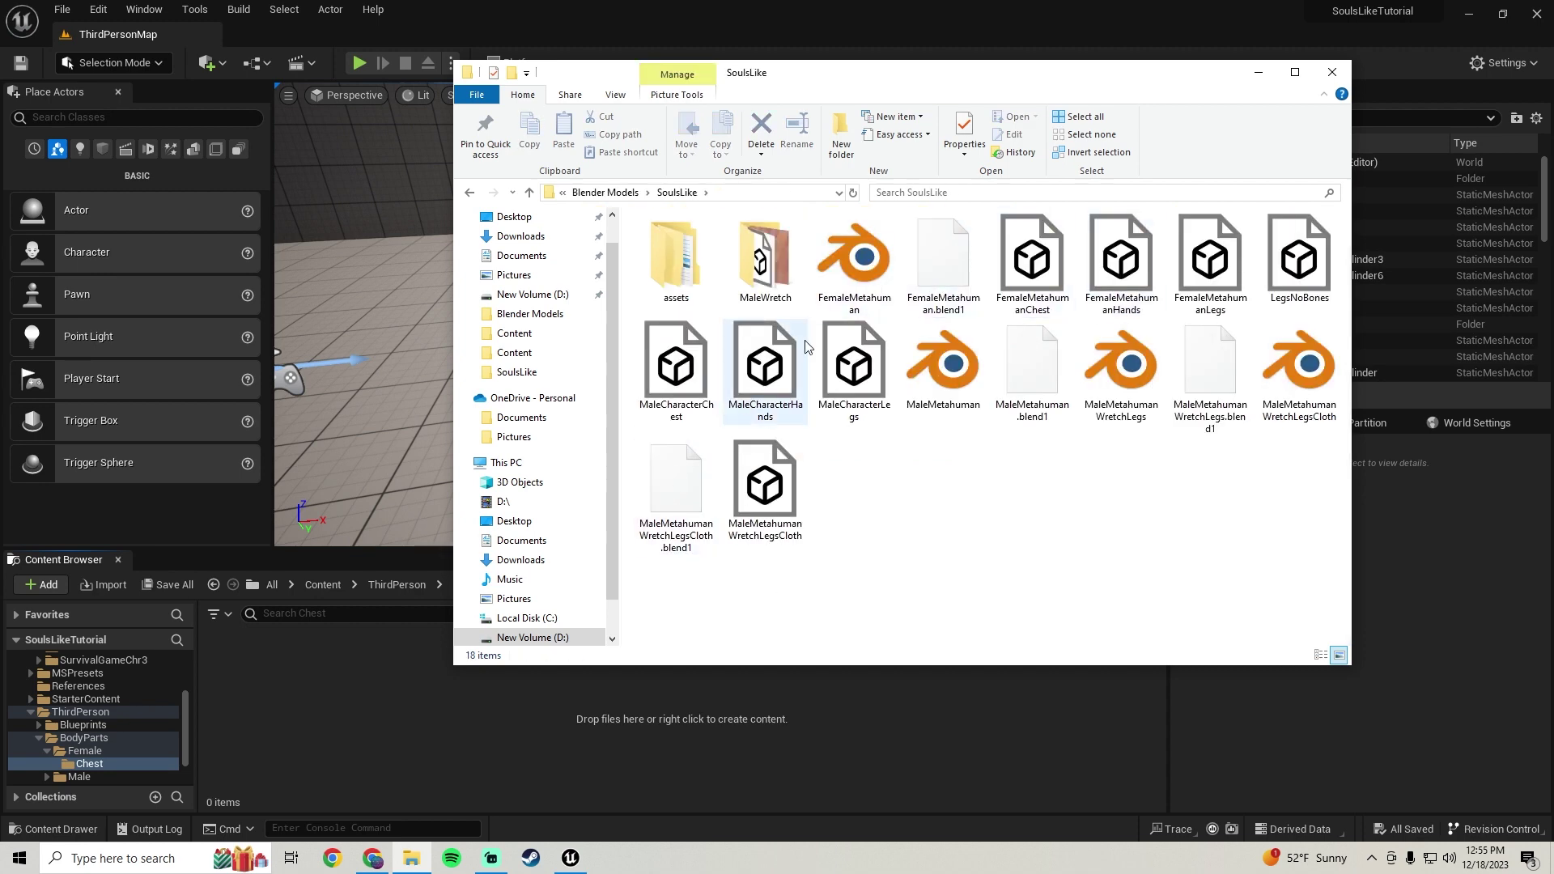
left_click_drag(1040, 259, 361, 721)
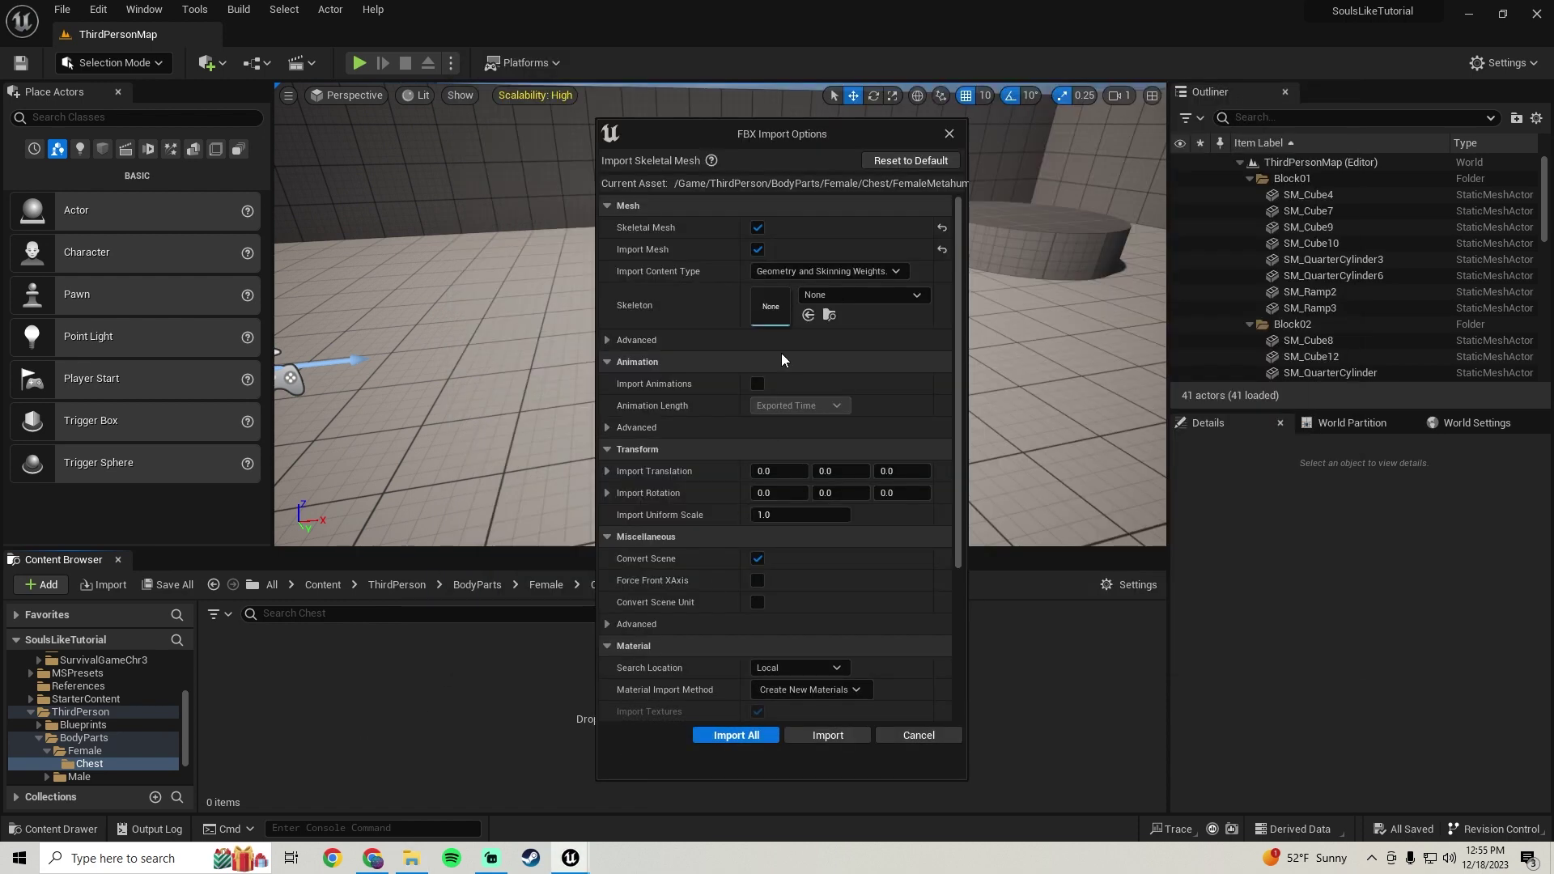
left_click(860, 296)
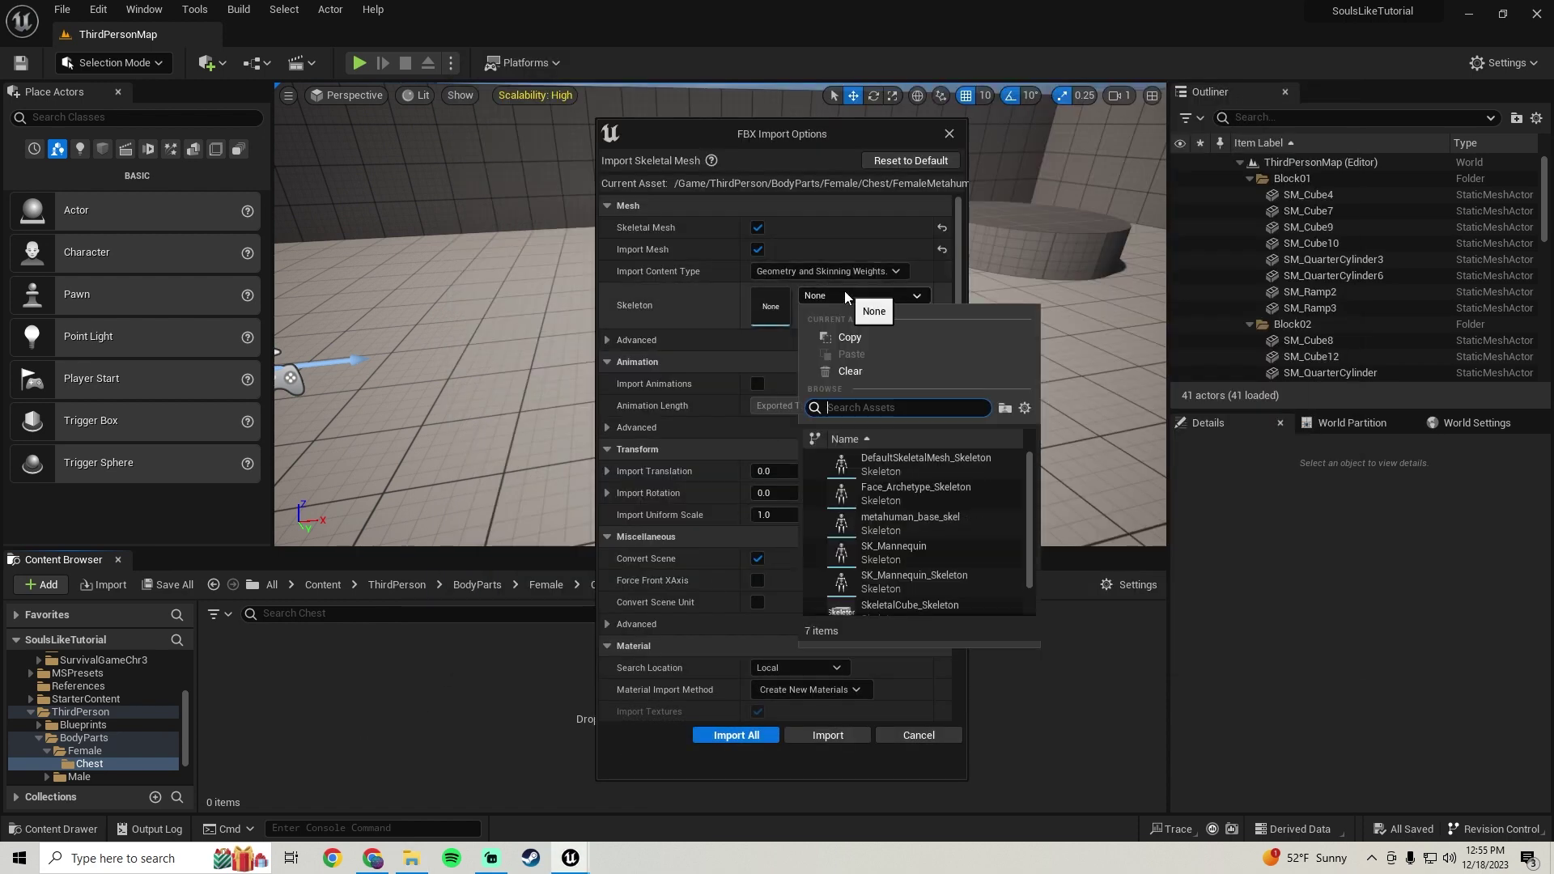
Import the chest mesh with skeleton metahuman_base_skel and place a test copy in the level.
left_click(936, 526)
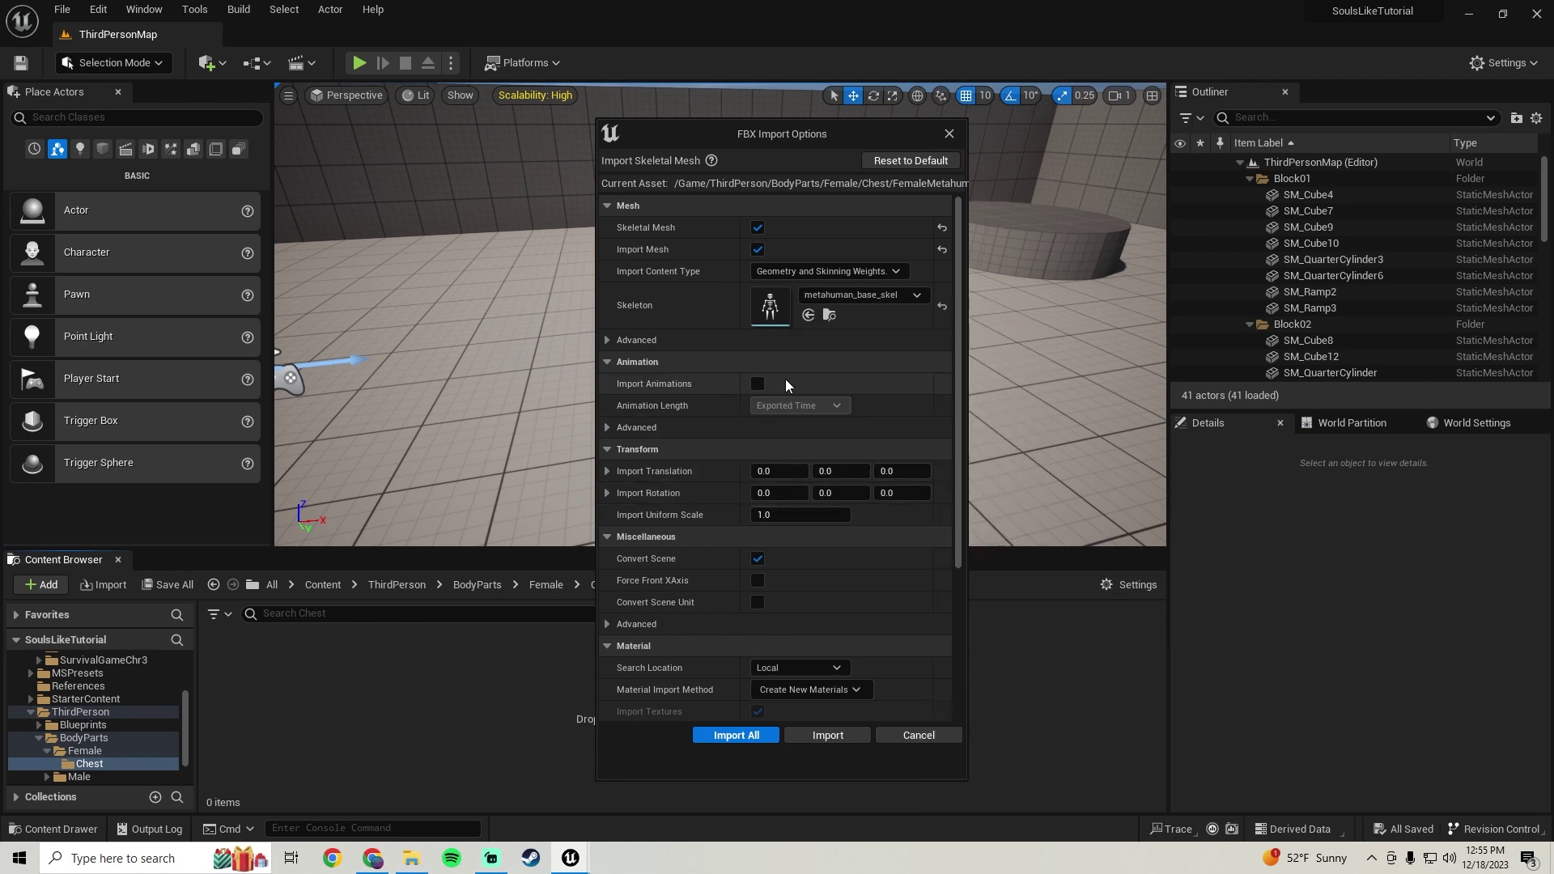
left_click(726, 735)
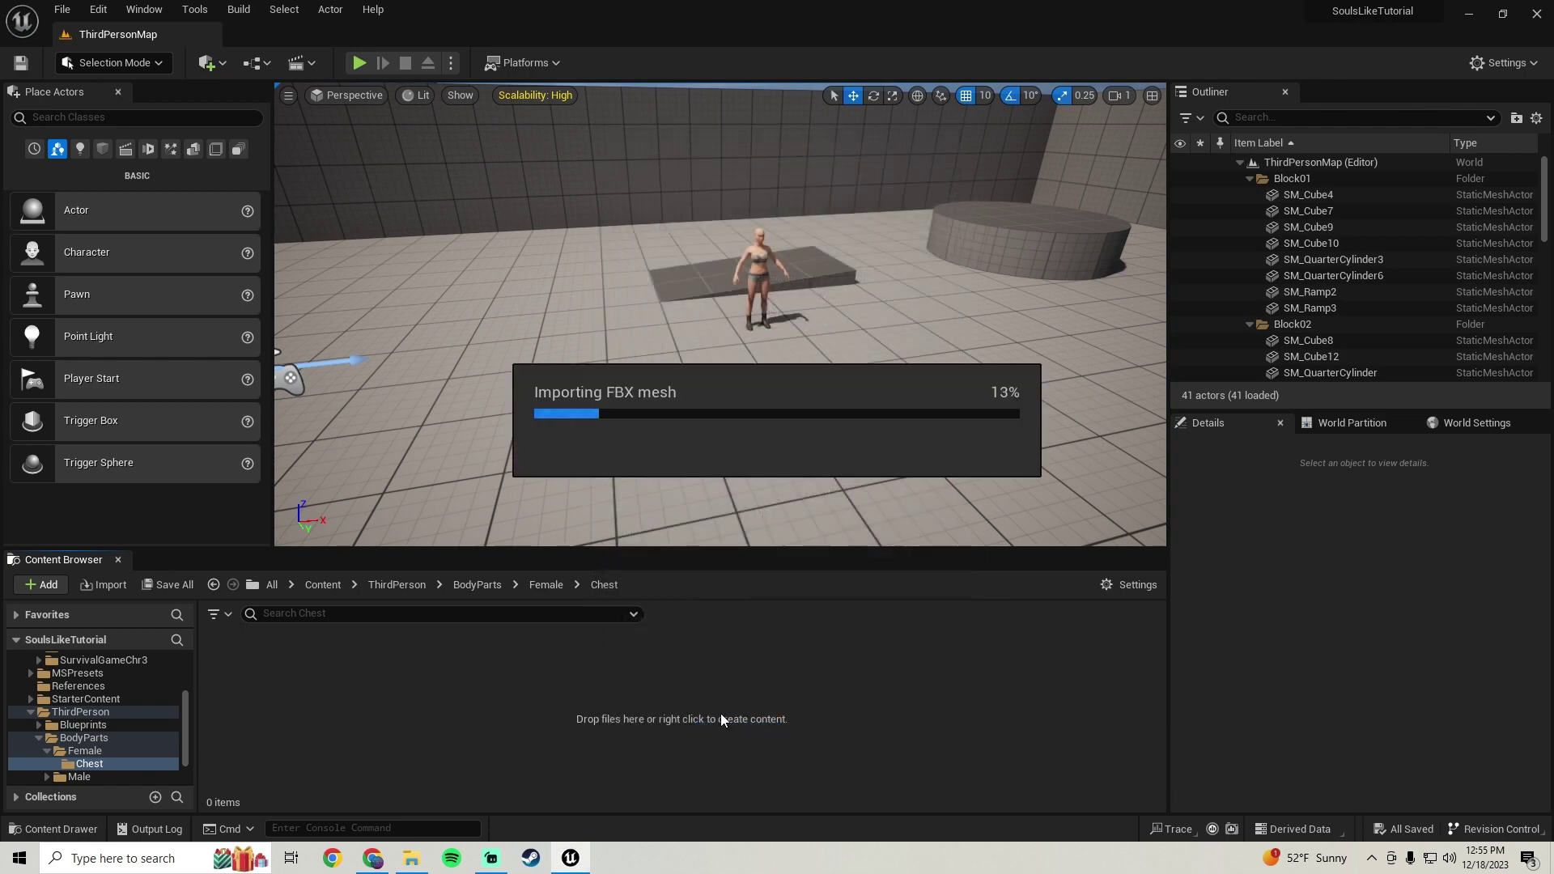
left_click_drag(323, 693, 555, 453)
key("f")
Check and delete the test chest, then save its mesh, physics asset and material.
left_click_drag(858, 340, 693, 313, "alt")
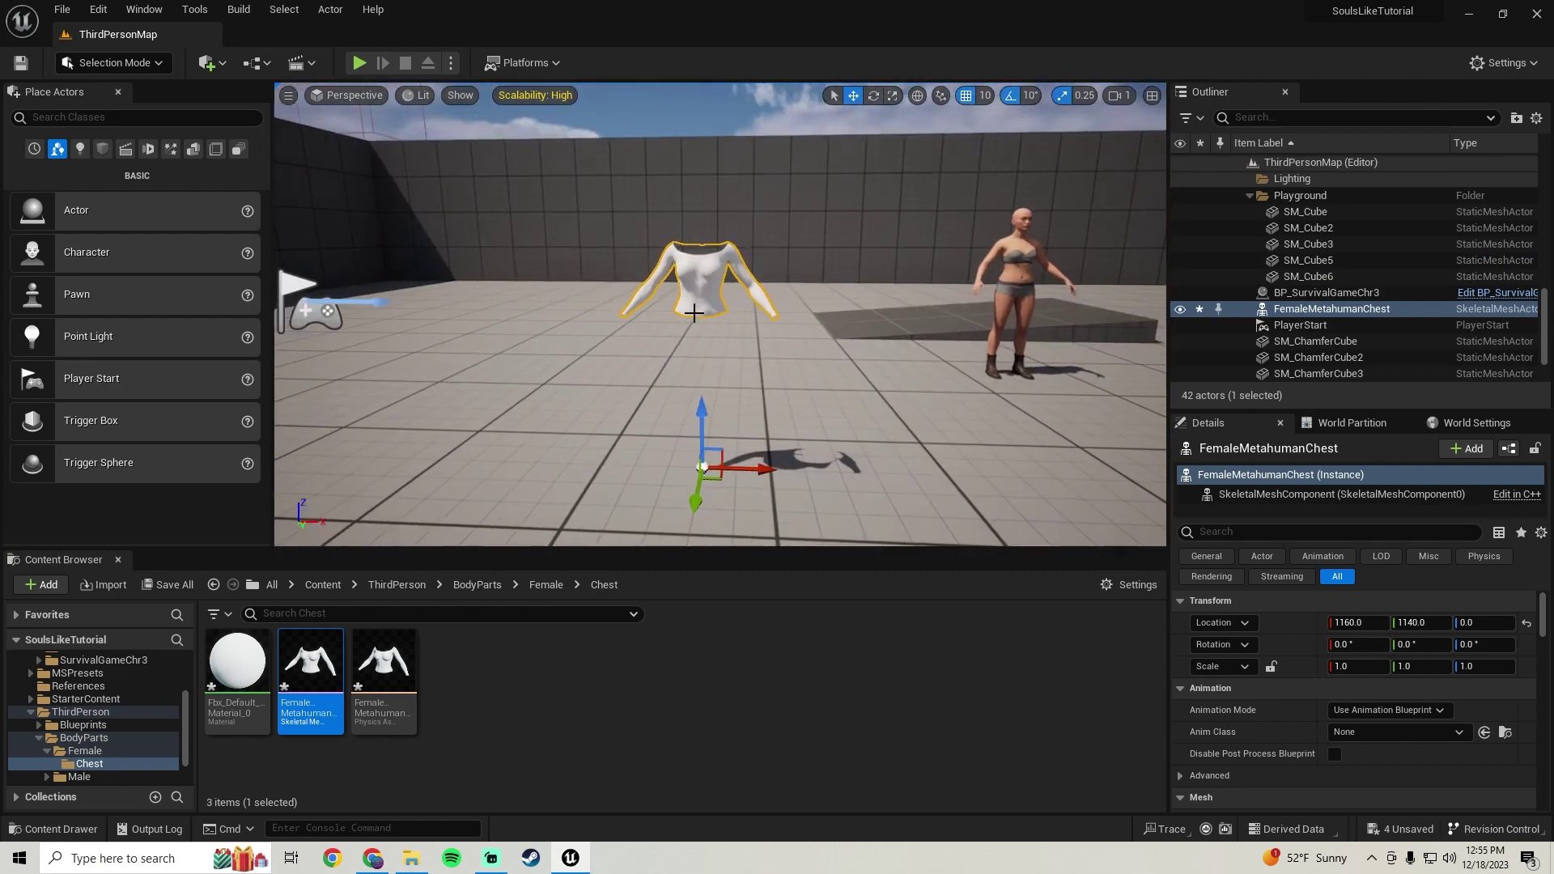
key("Delete")
left_click(192, 585)
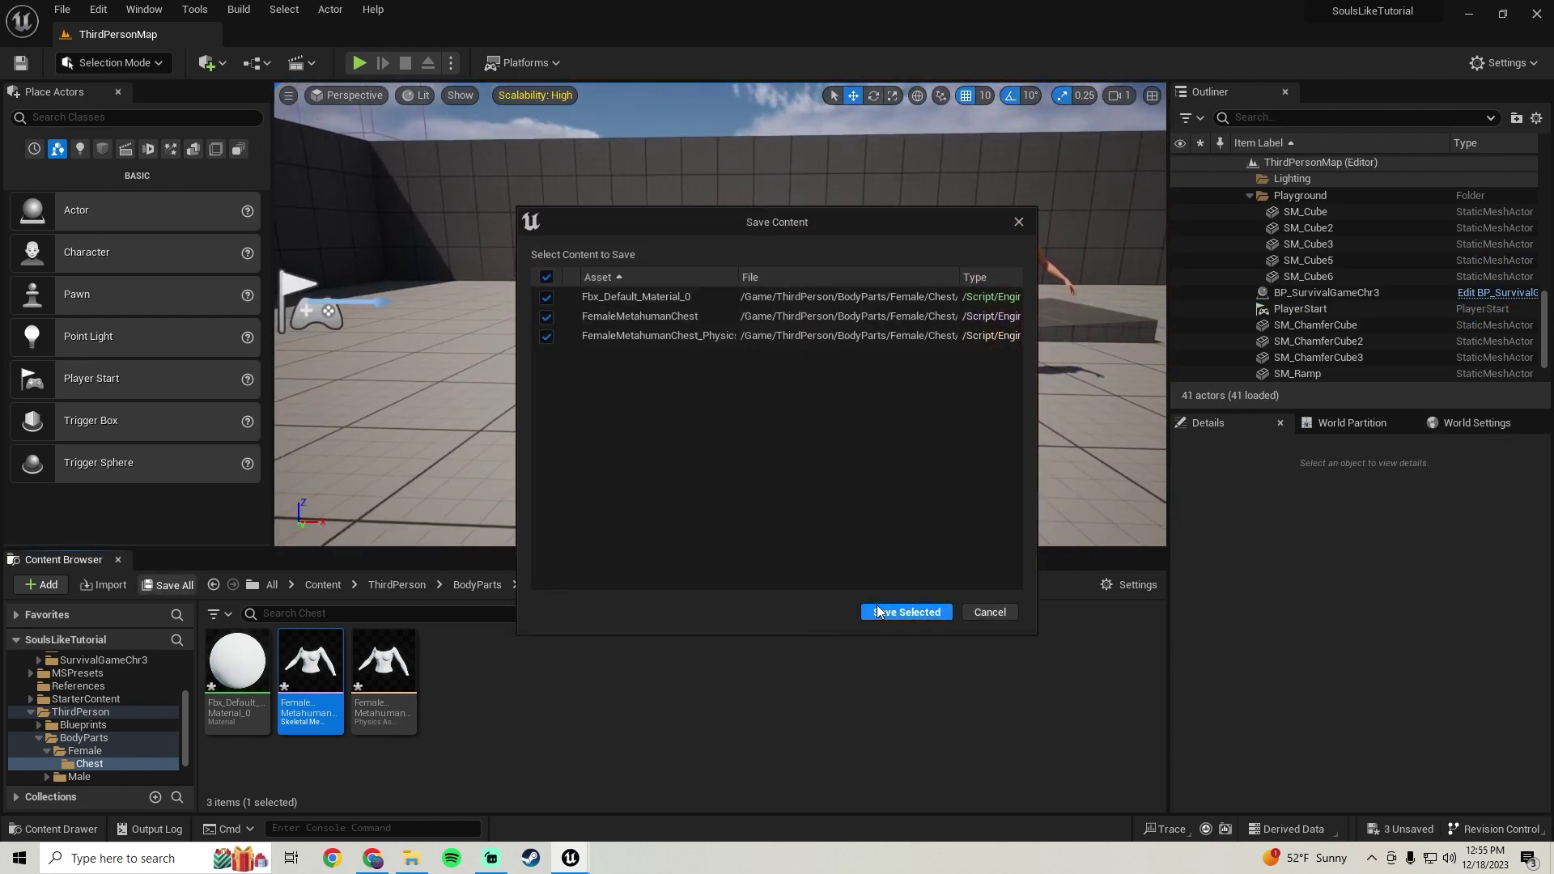
left_click(878, 610)
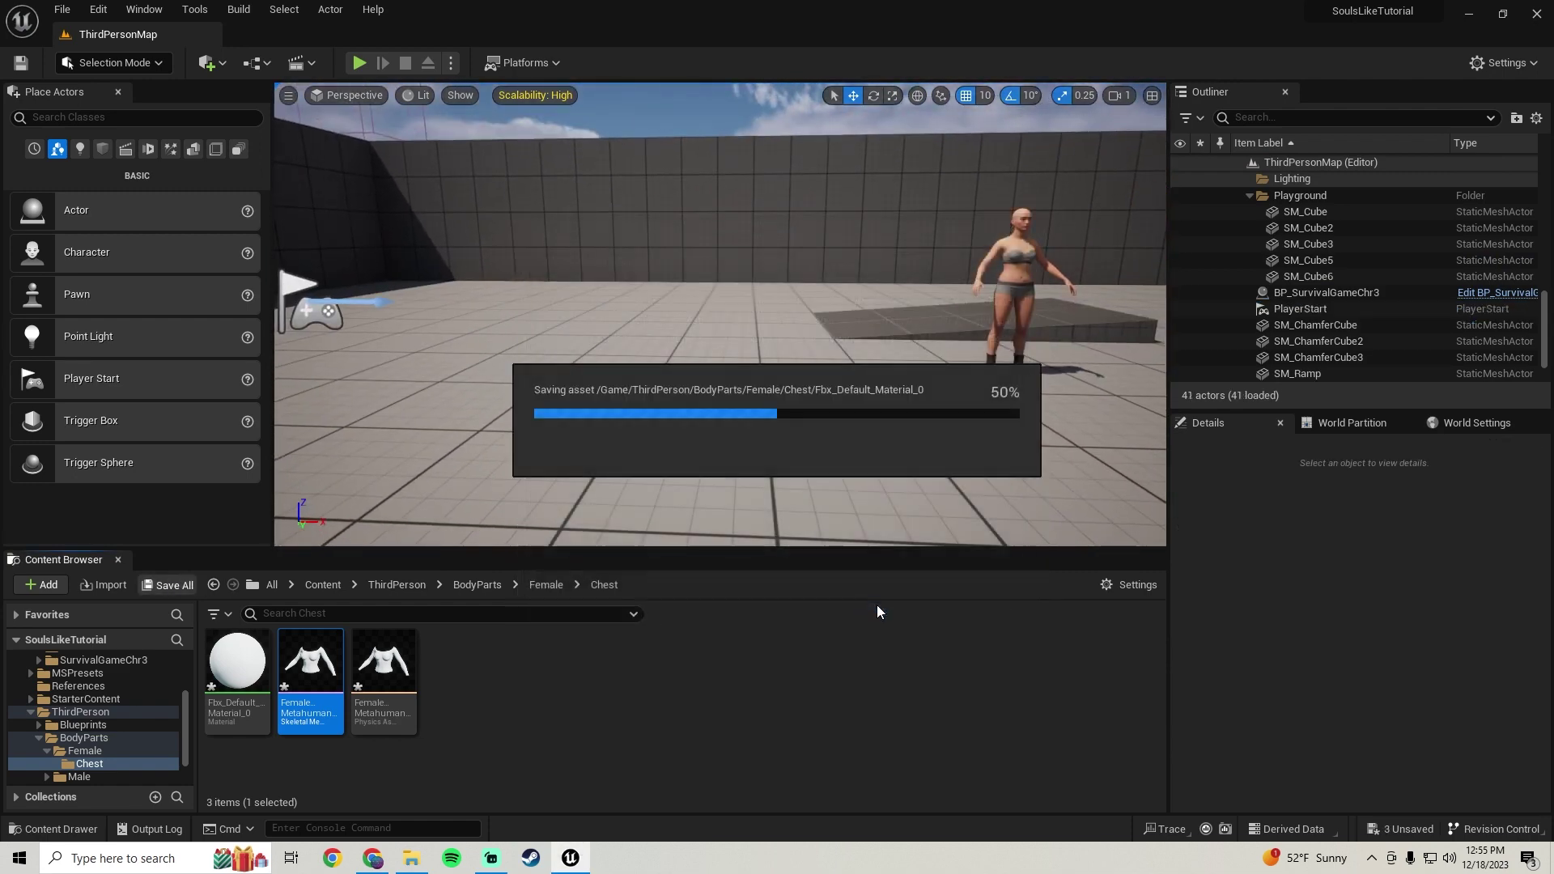
Create a new folder named Legs inside Female and open it.
left_click(85, 751)
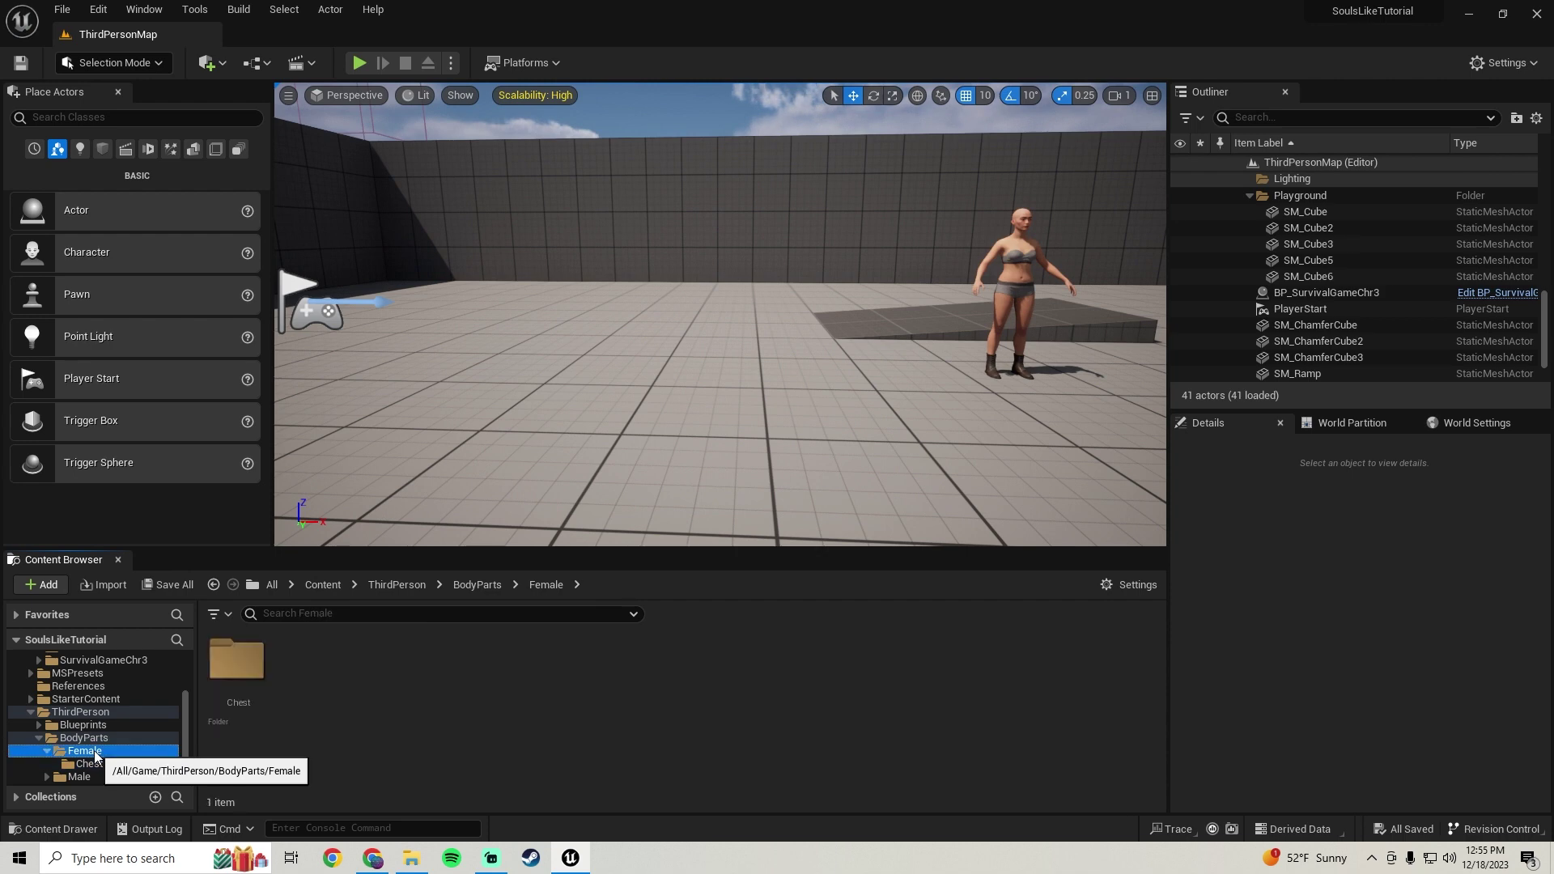
right_click(334, 706)
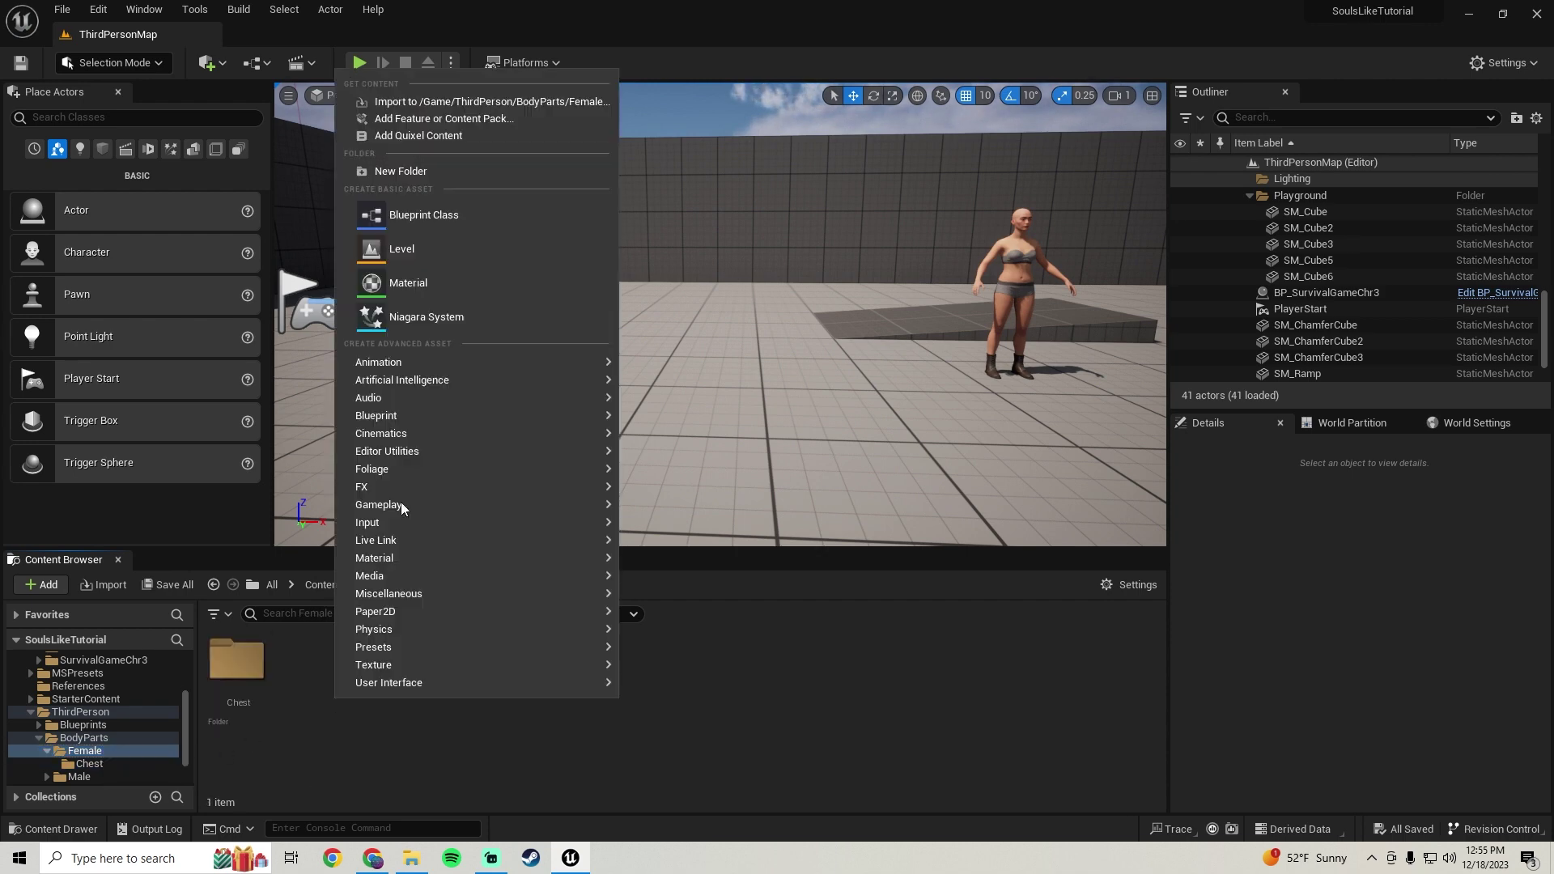
left_click(433, 163)
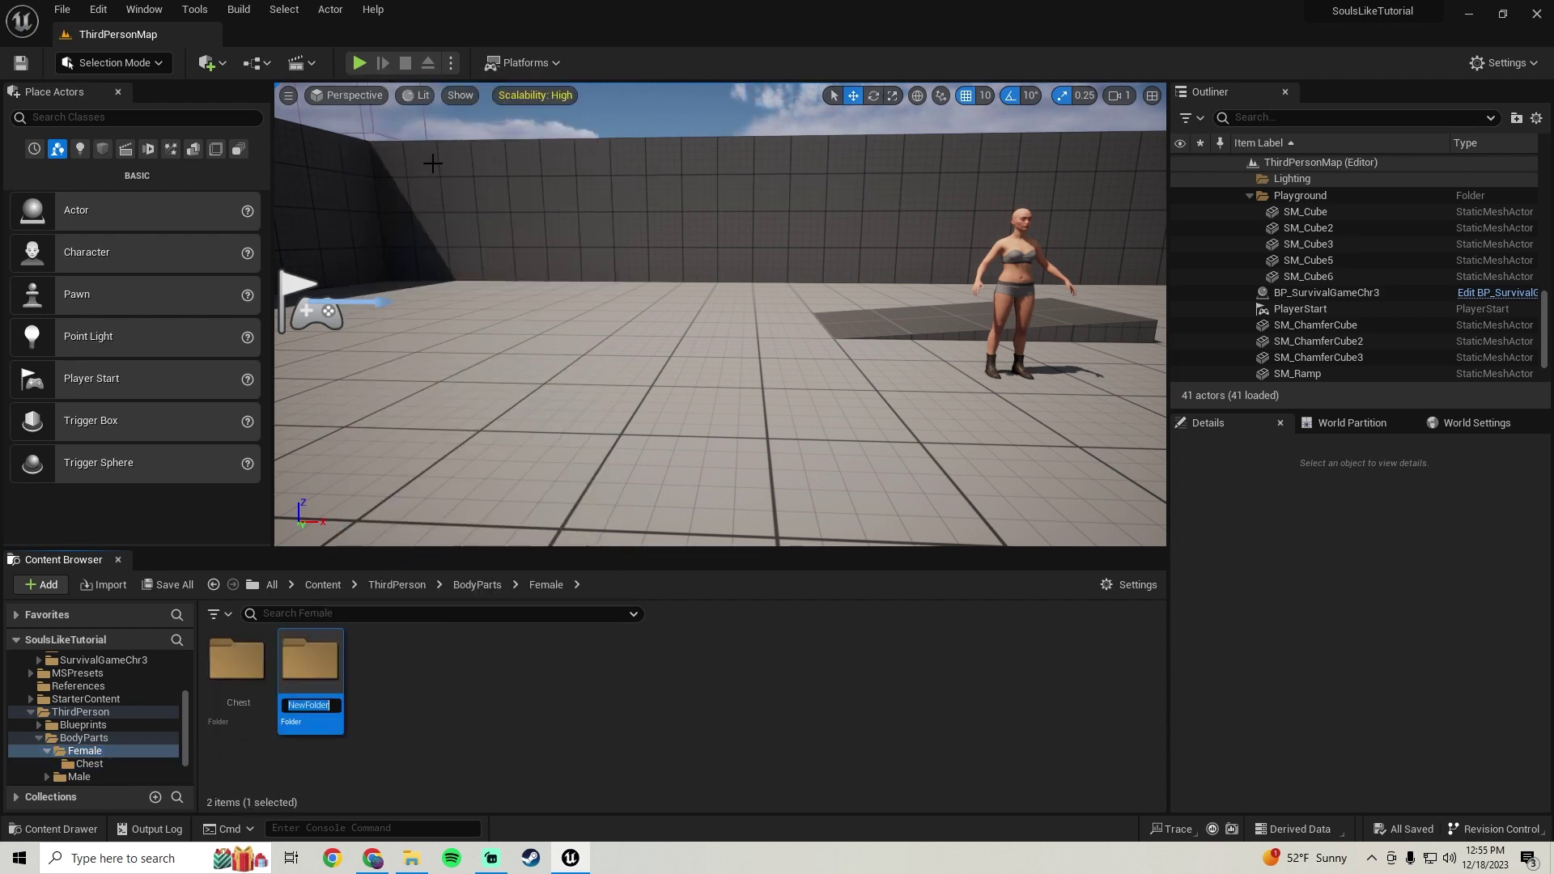
type("Legs")
key("Return")
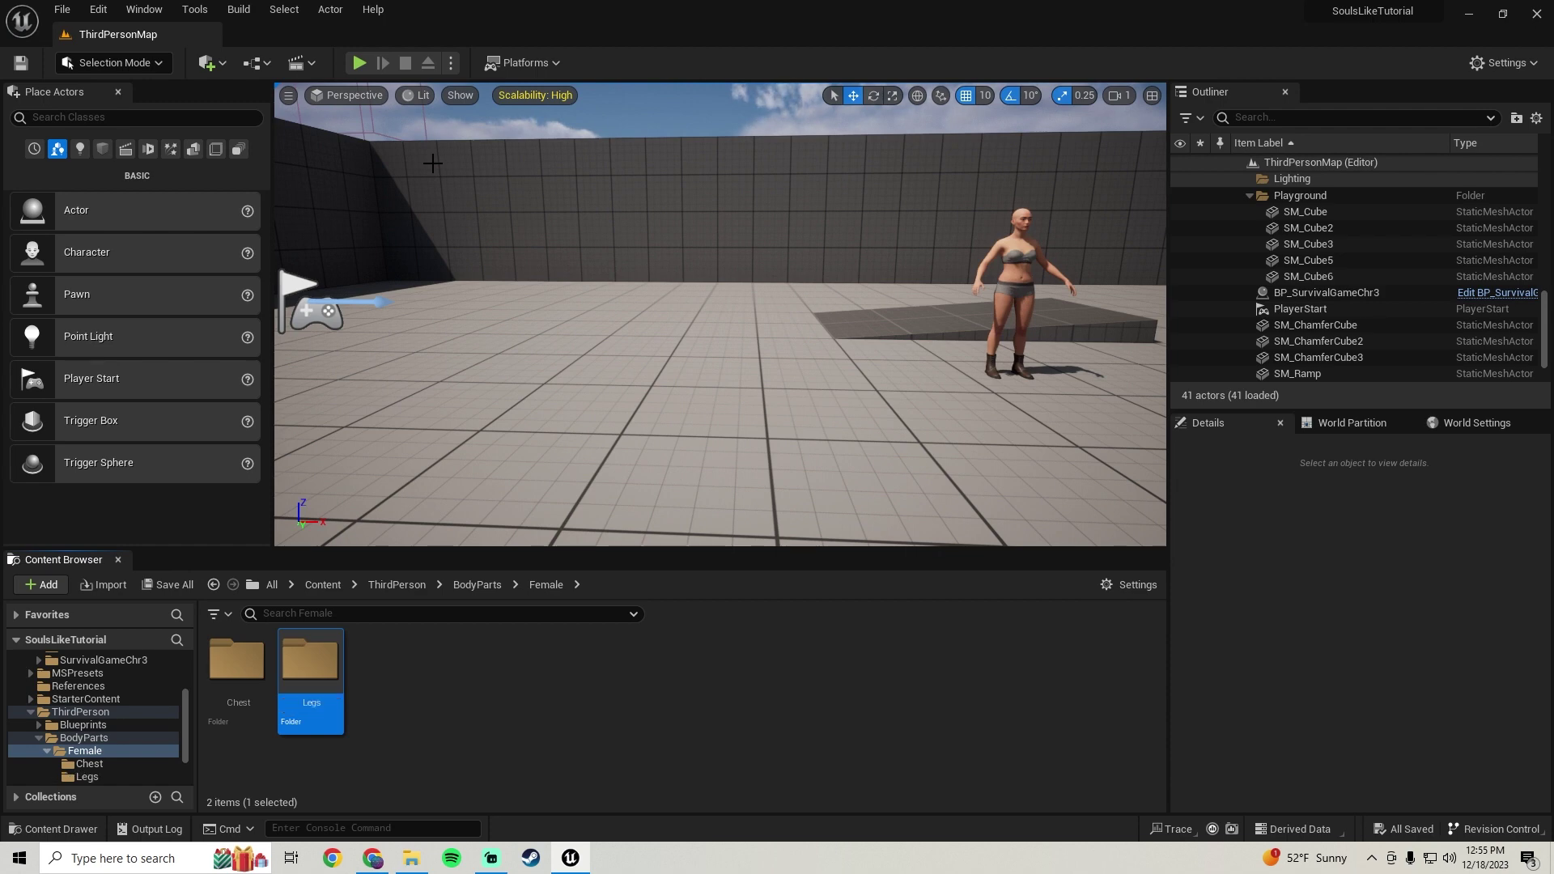
double_click(339, 683)
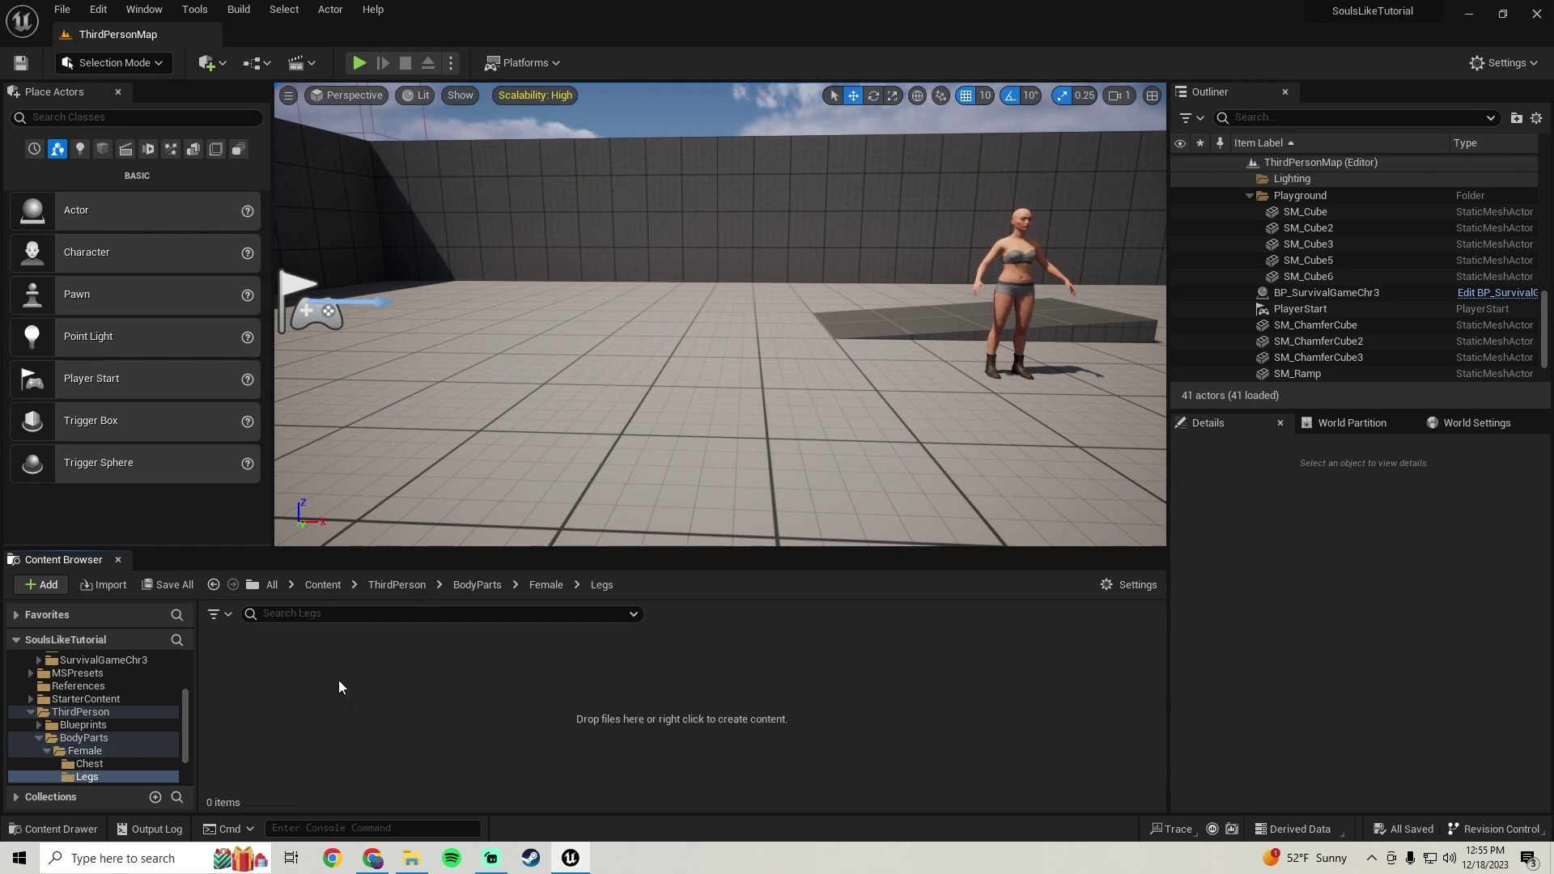
Import FemaleMetahumanLegs.fbx into the Legs folder using the metahuman_base_skel skeleton.
left_click(408, 859)
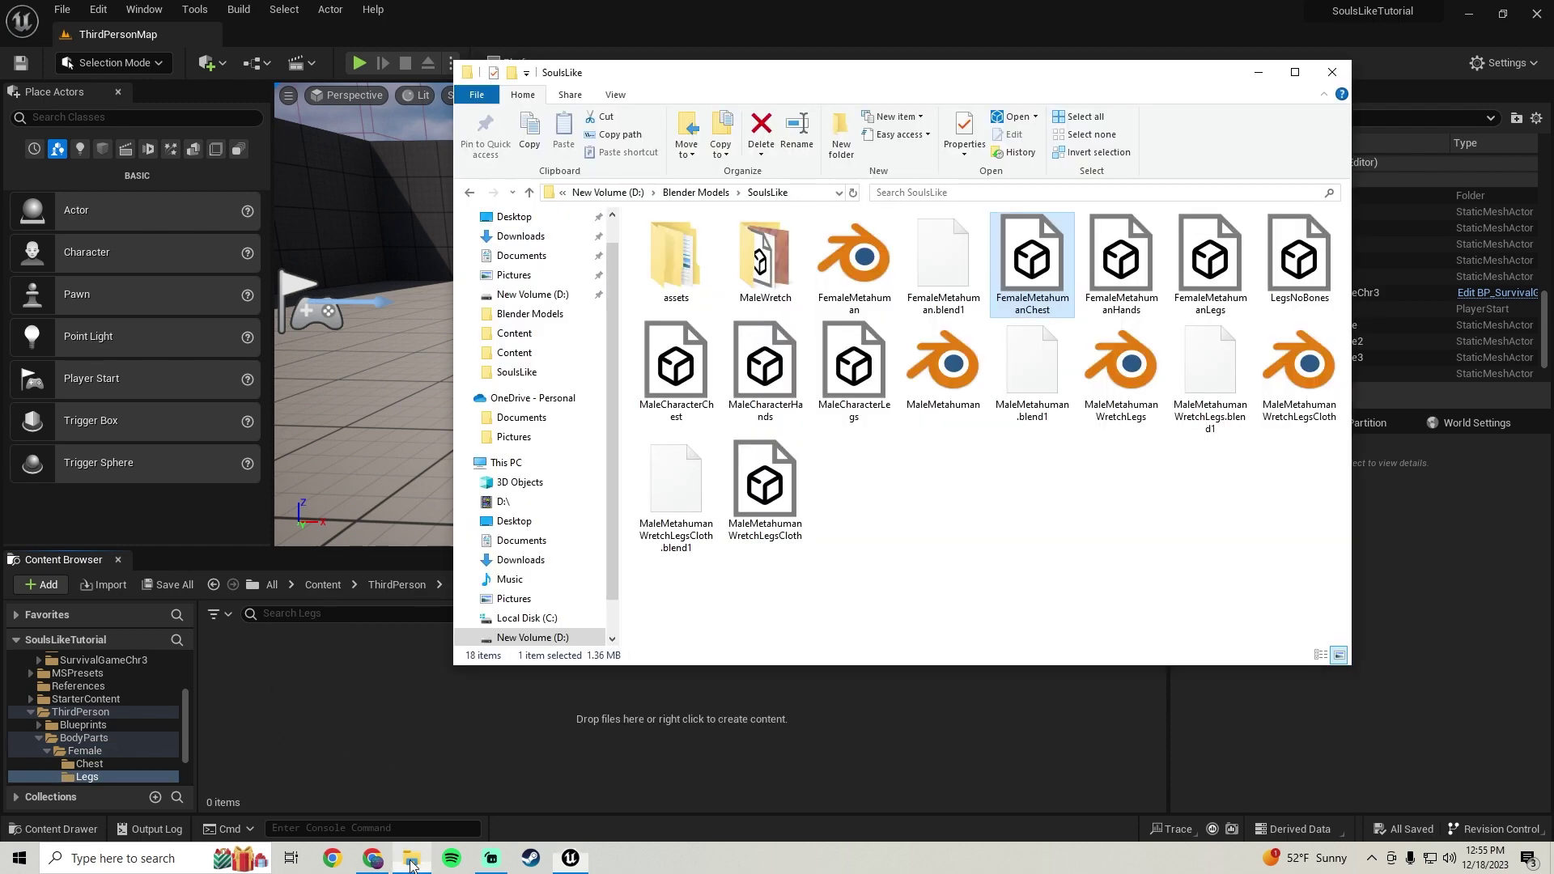
left_click(1212, 270)
left_click_drag(1212, 270, 523, 744)
left_click_drag(348, 682, 345, 687)
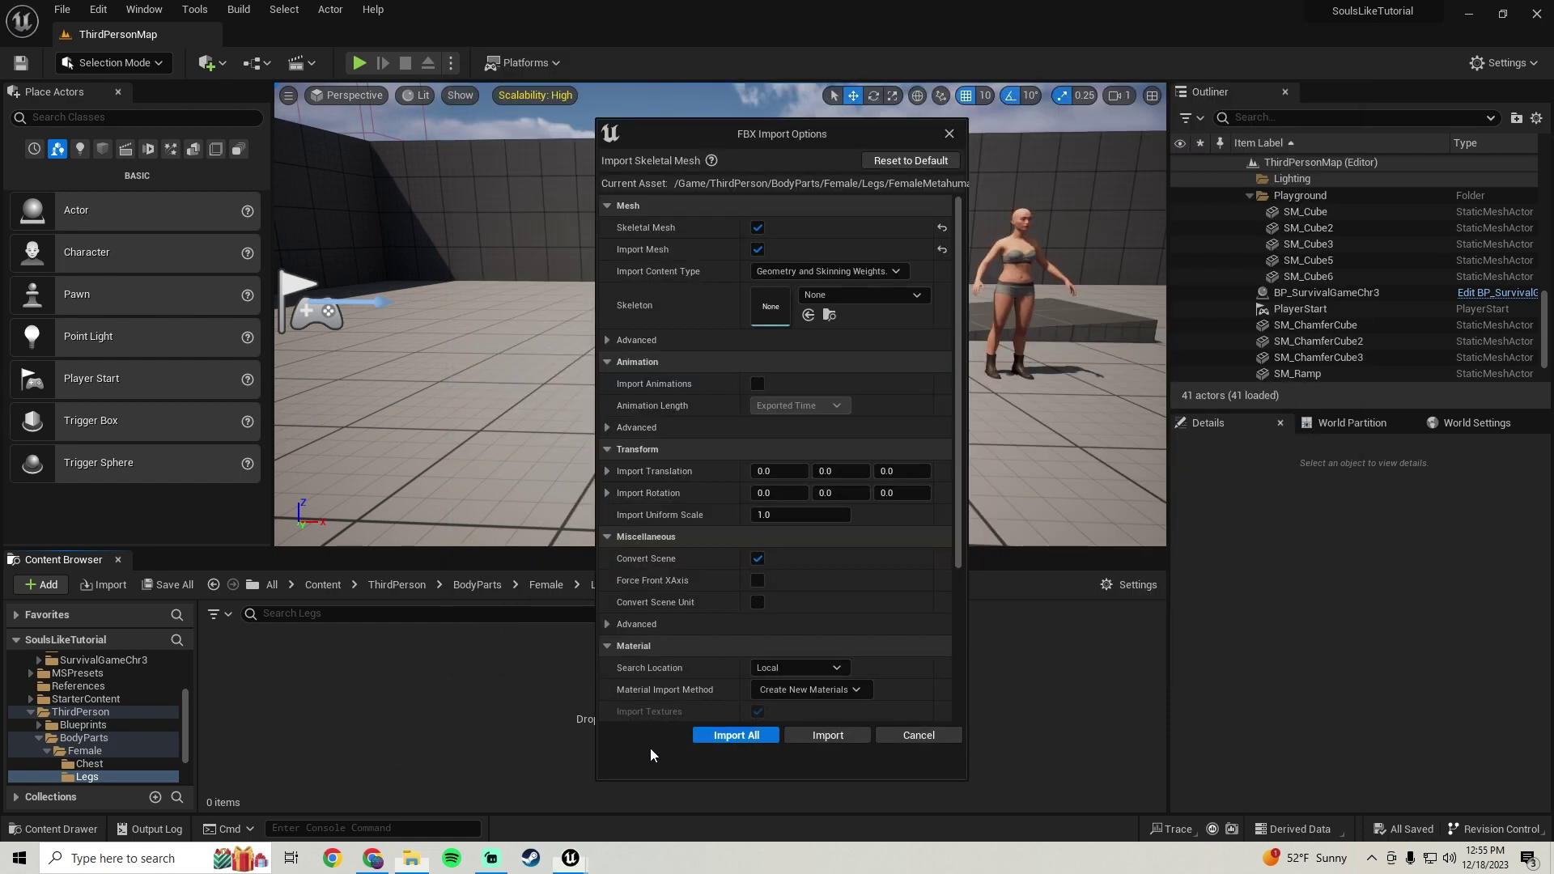
left_click(838, 298)
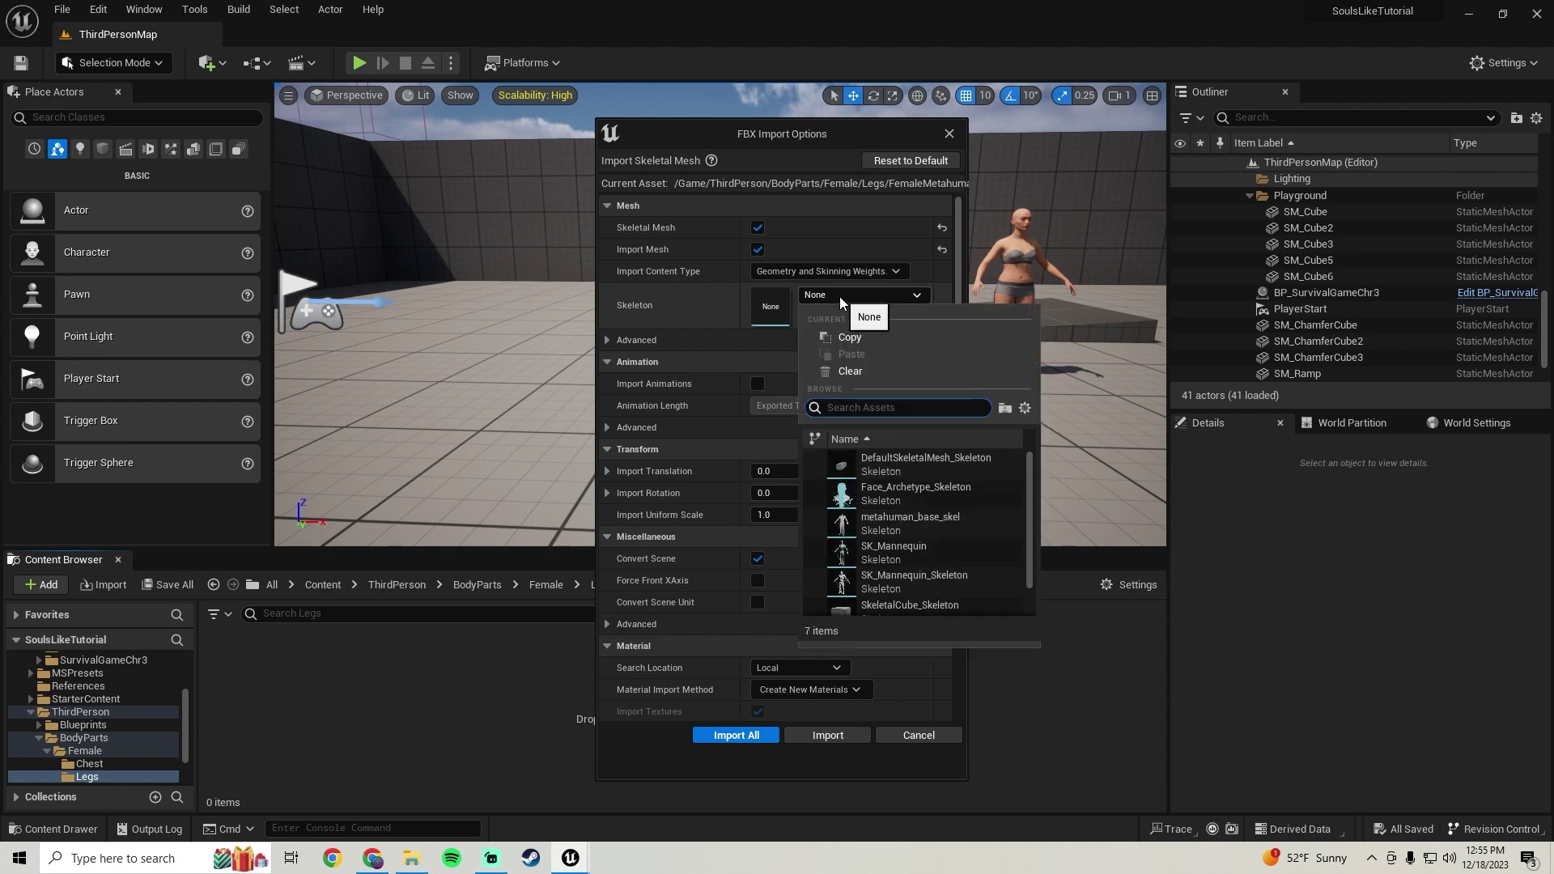
left_click(901, 521)
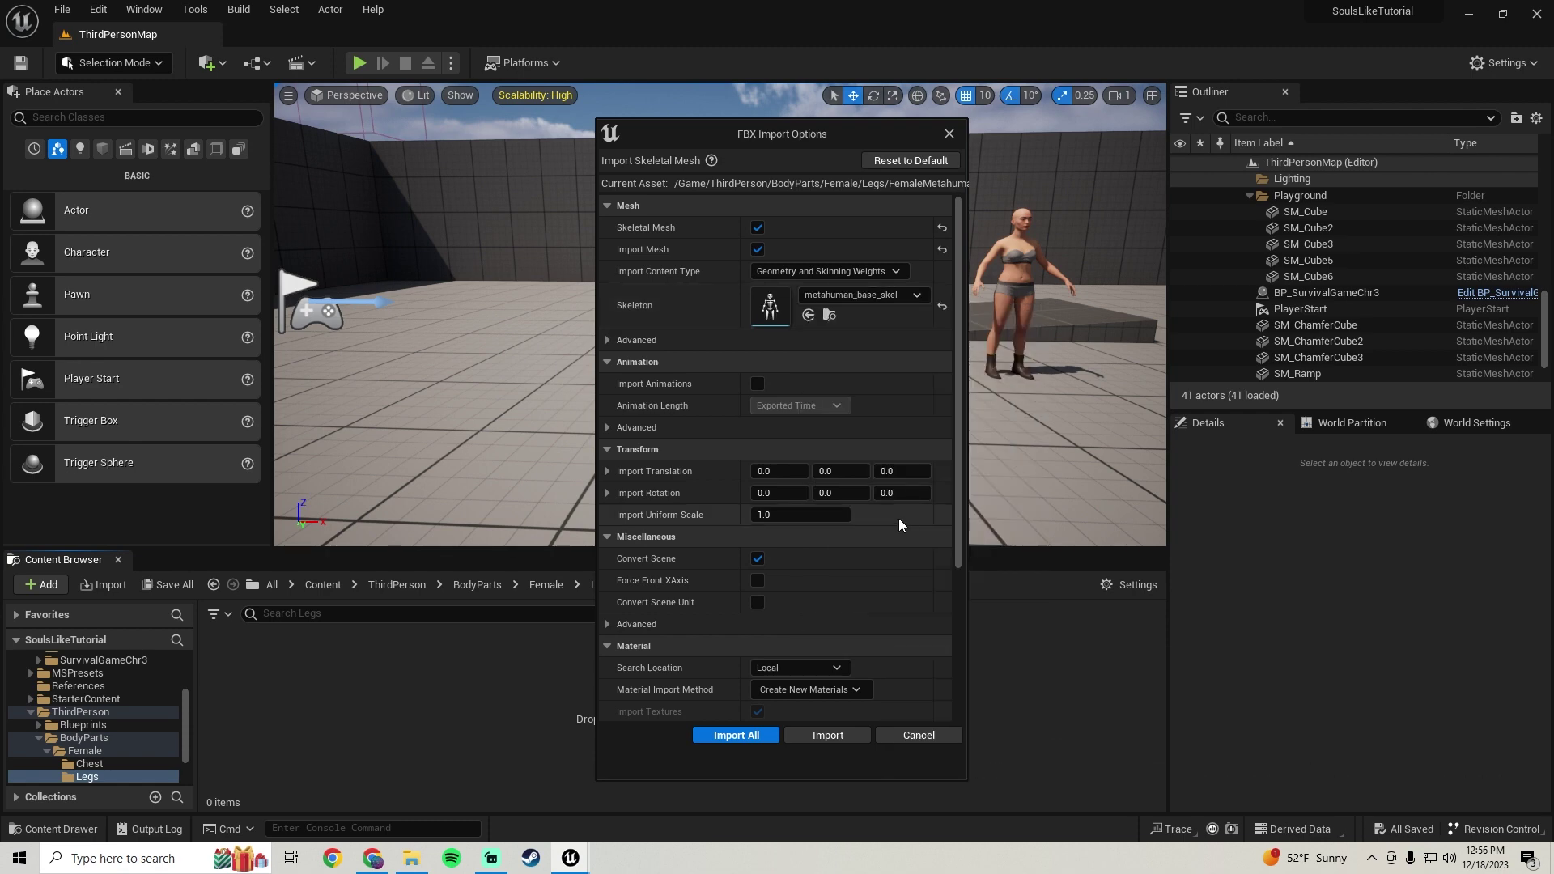
left_click(736, 735)
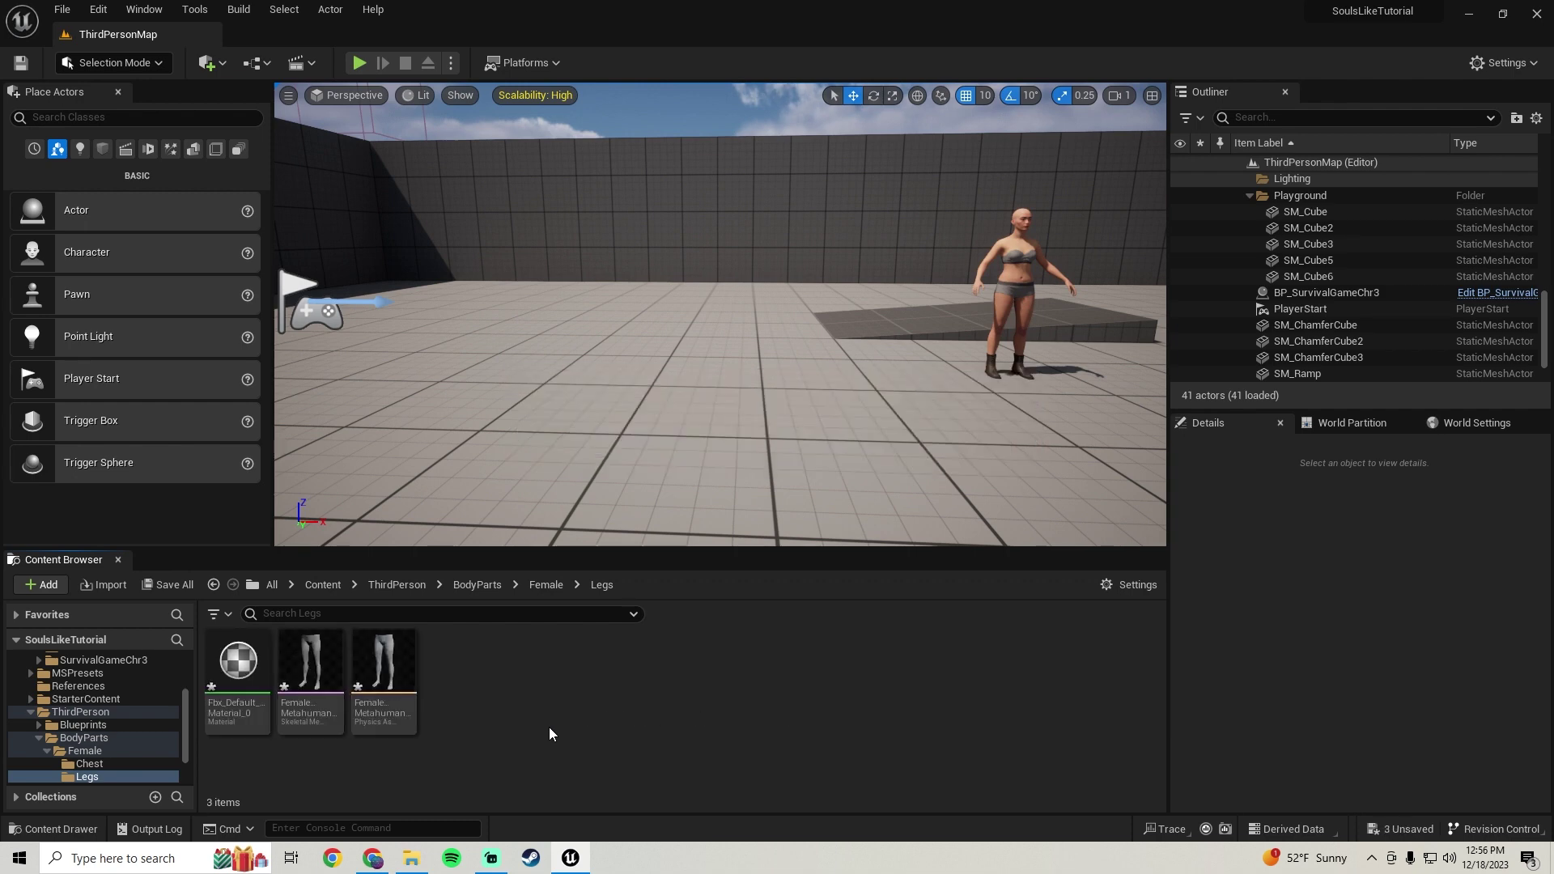
Test-place the legs mesh in the level, undo it, and save the three legs assets.
left_click(334, 652)
left_click_drag(334, 653, 667, 445)
key("ctrl+z")
left_click(167, 584)
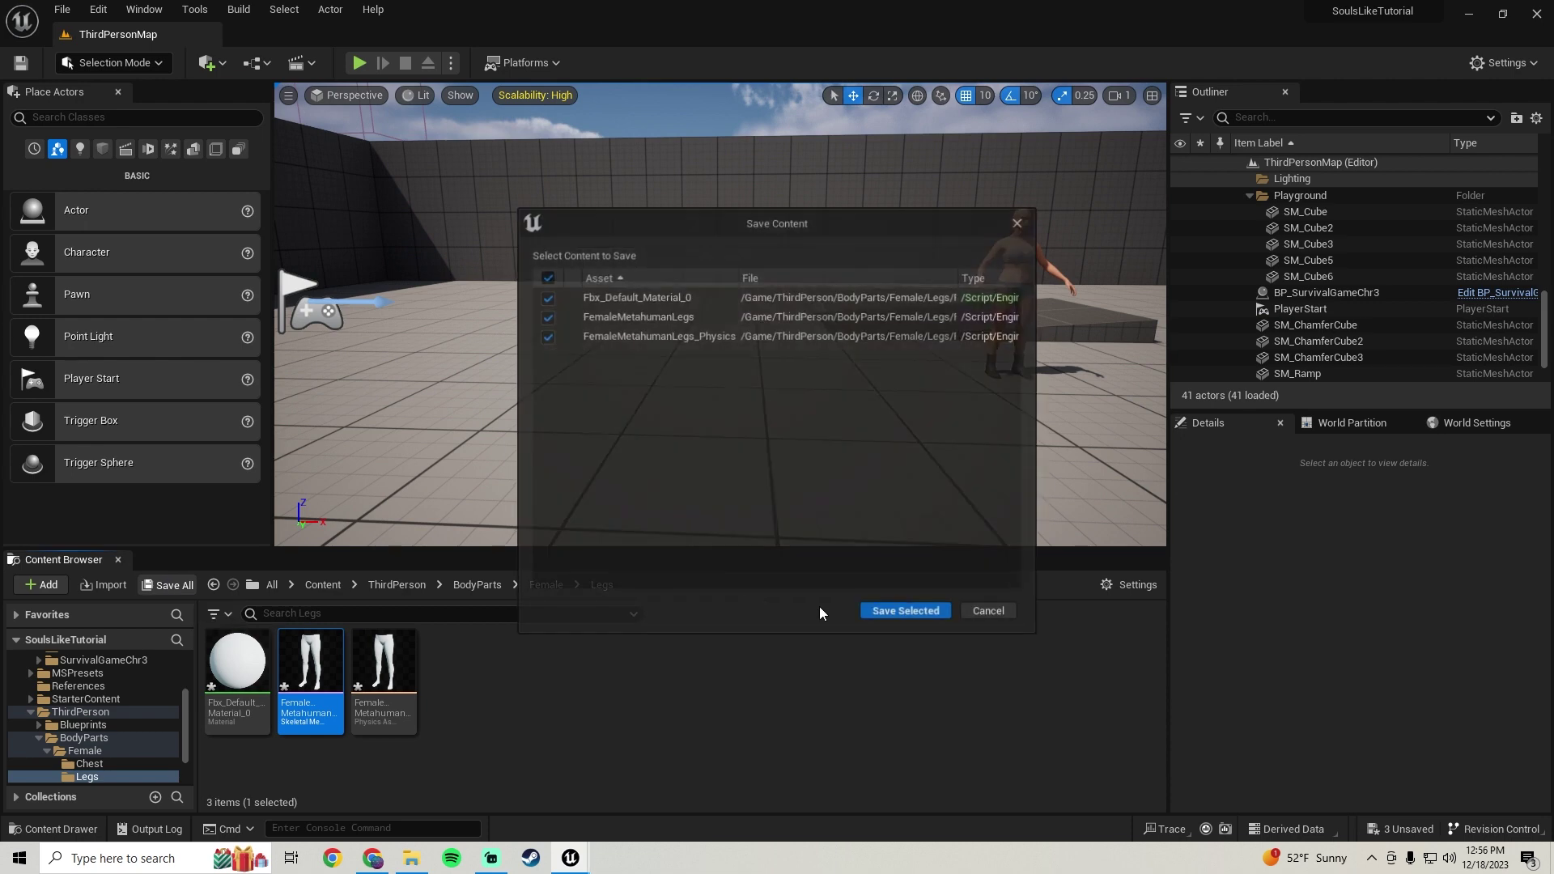
left_click(897, 608)
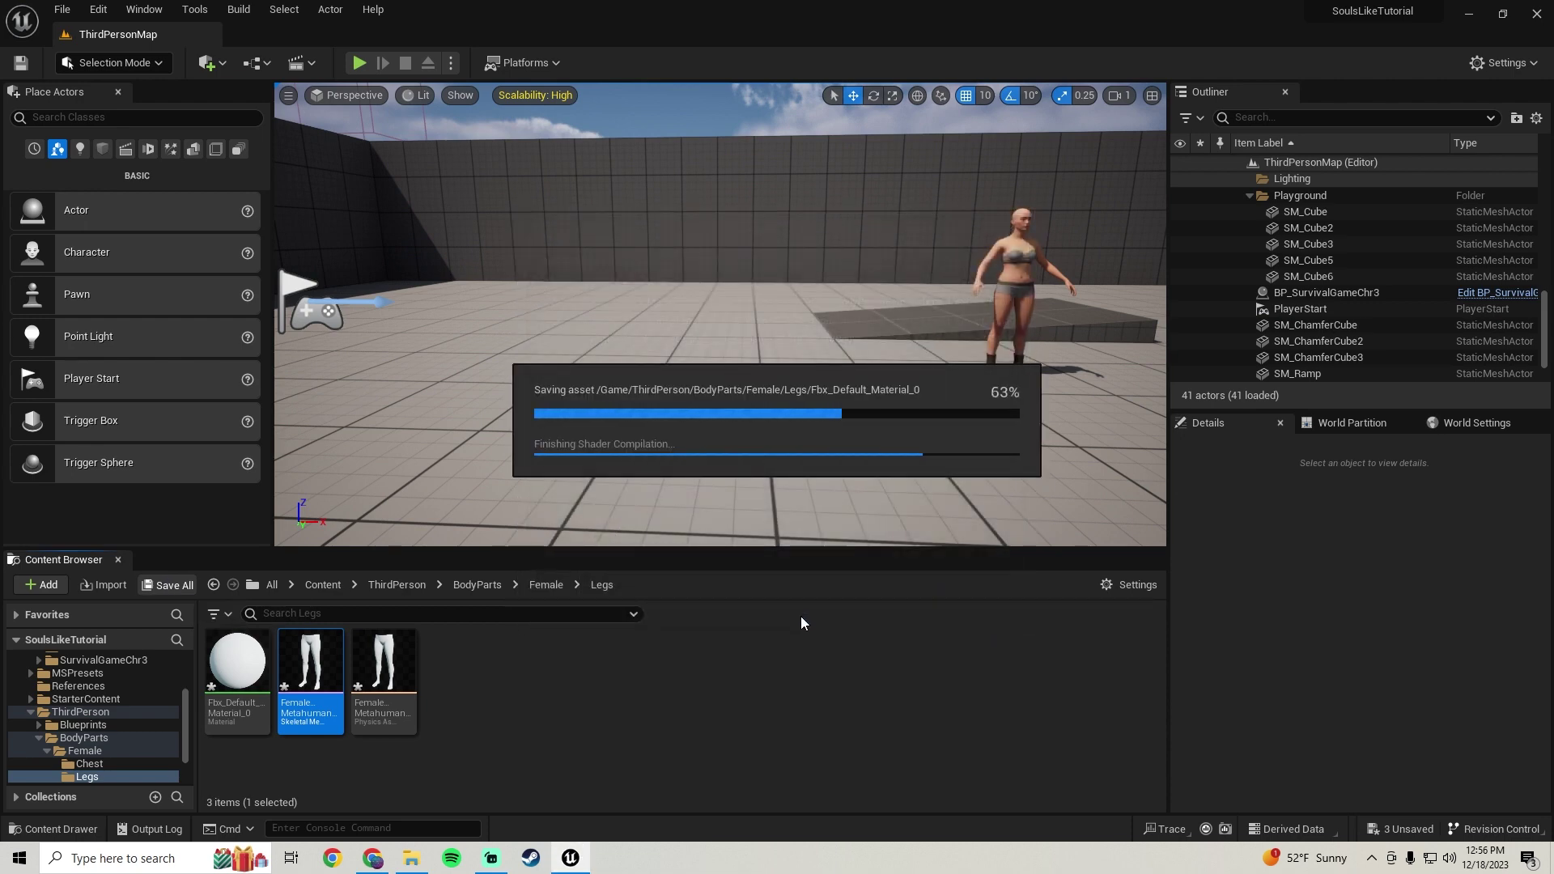
Create a new folder named Hands inside Female and open it.
left_click(98, 750)
right_click(395, 673)
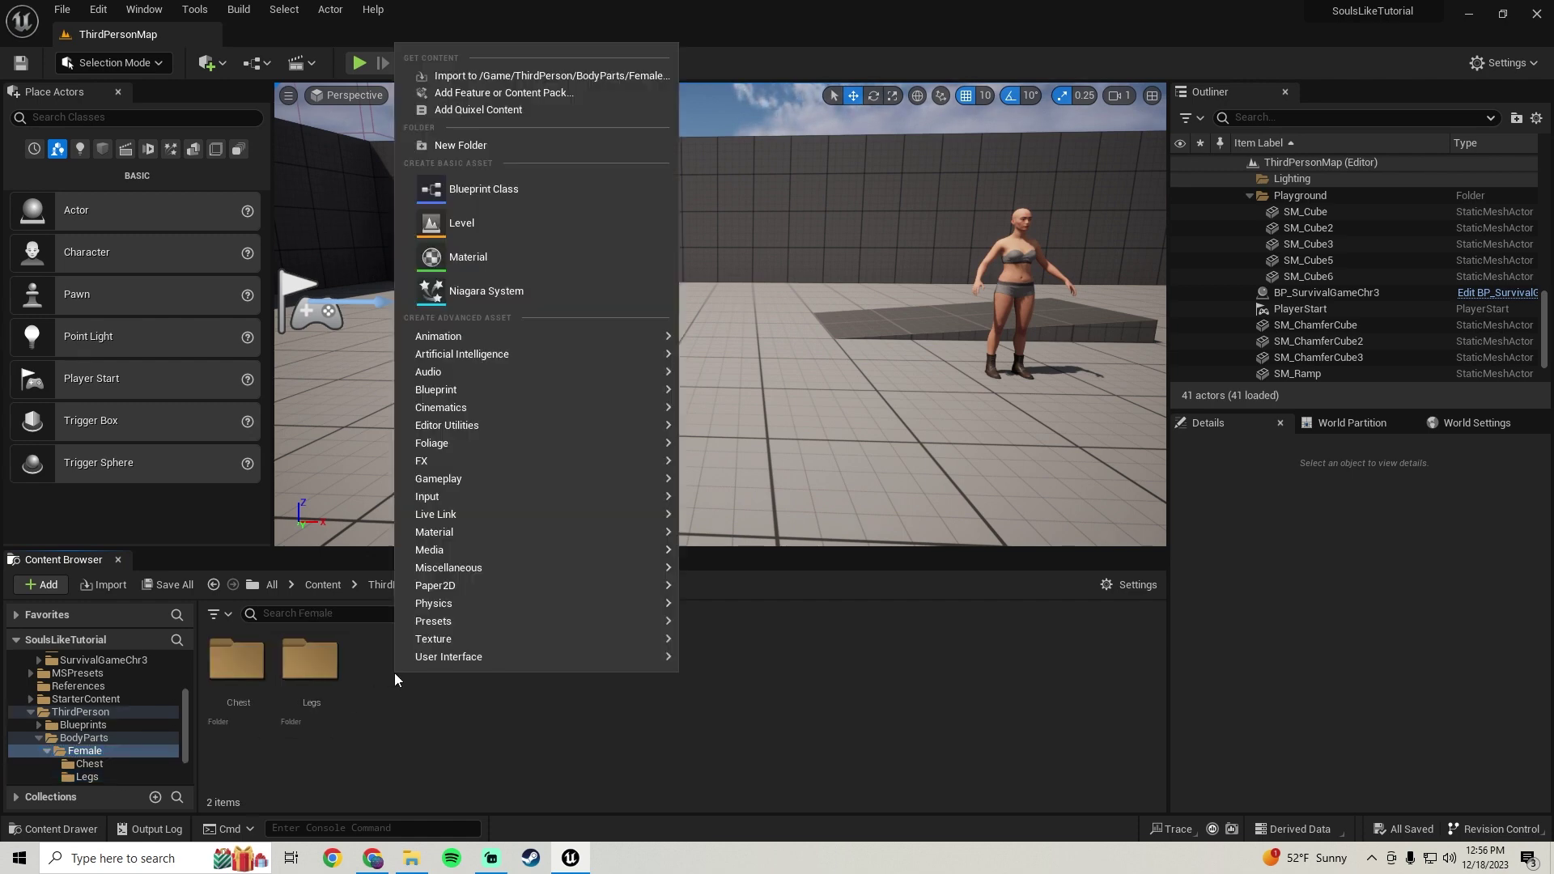
left_click(486, 147)
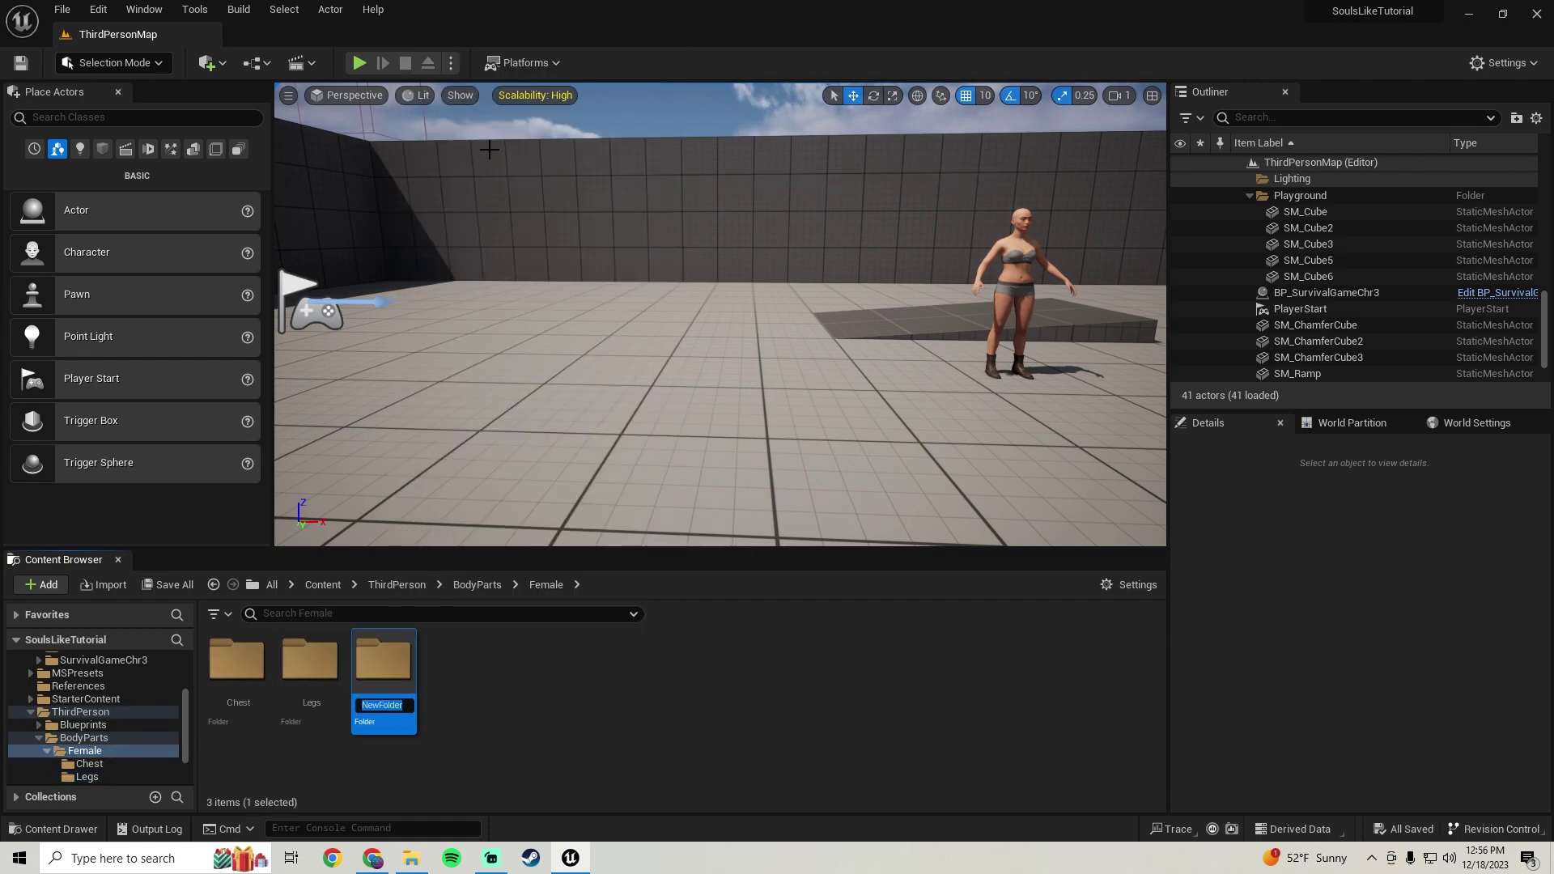
type("Hands")
key("Return")
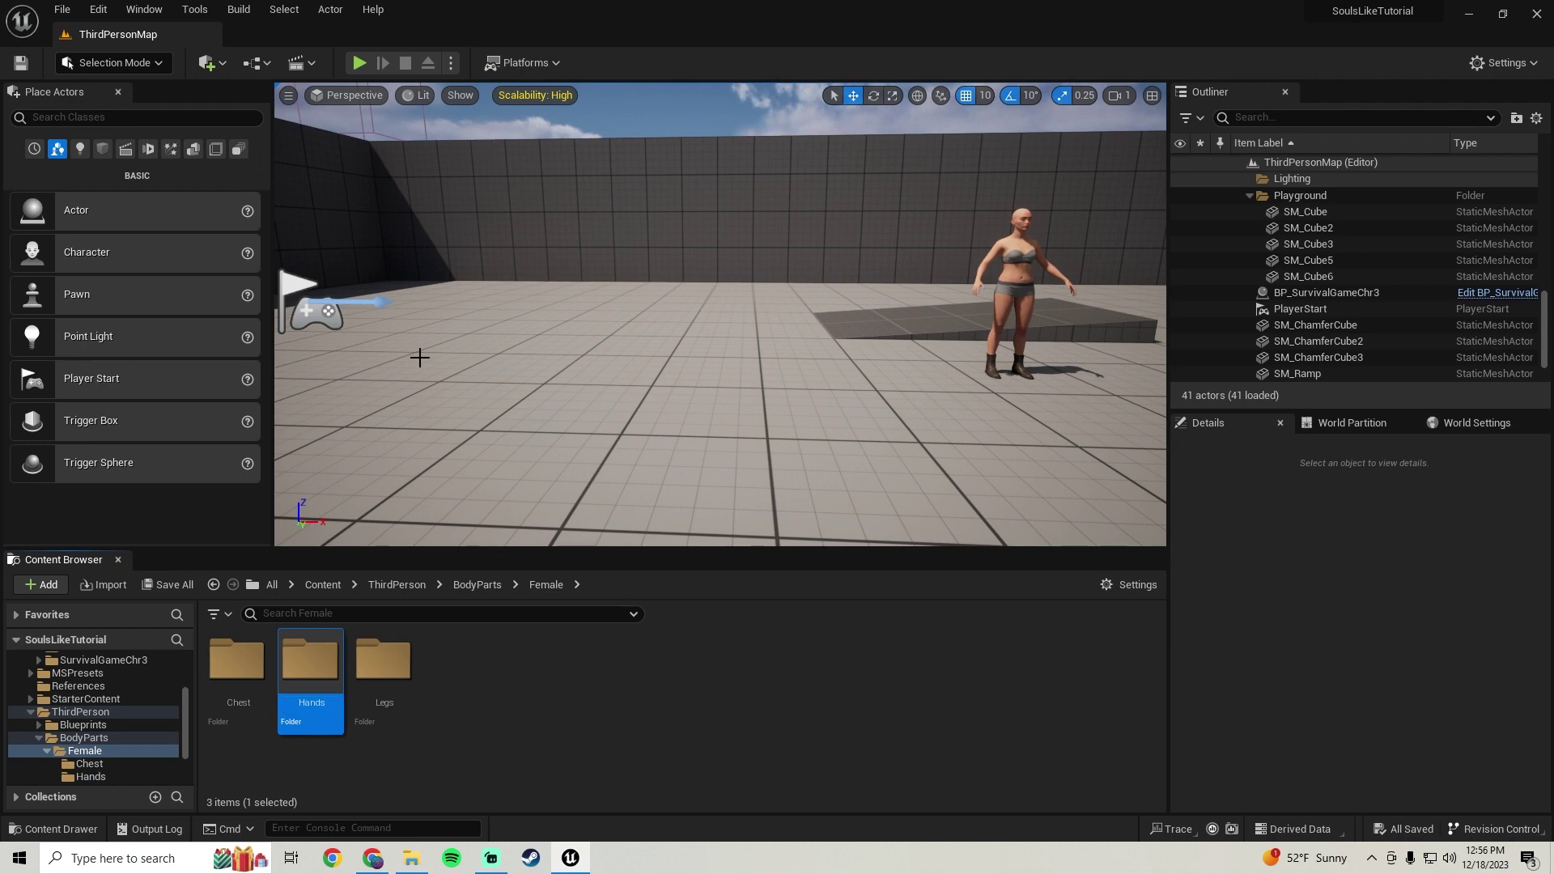
double_click(309, 665)
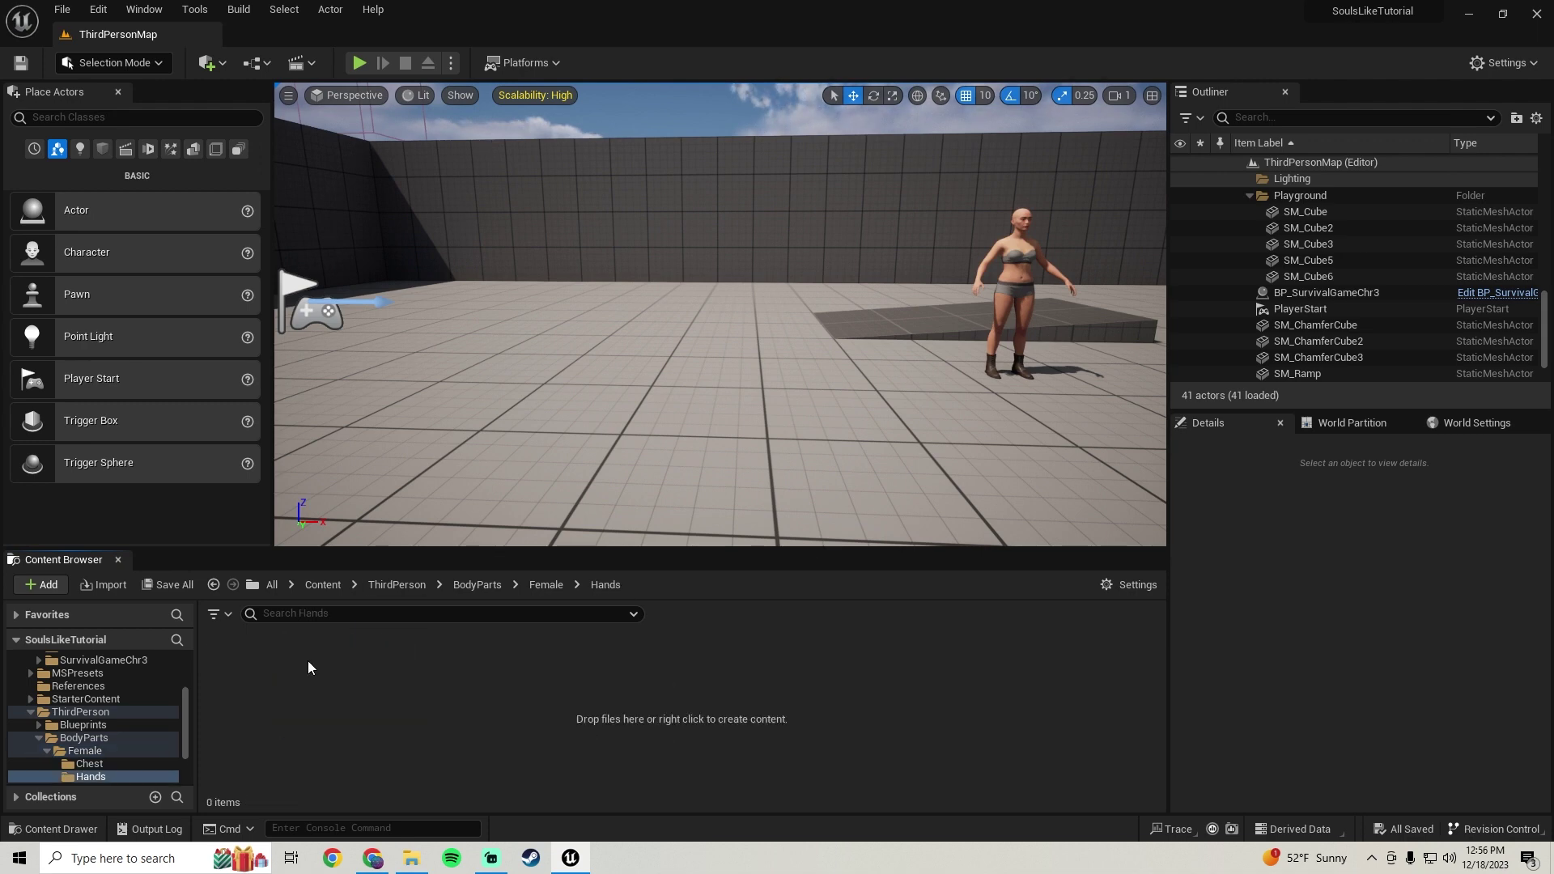
Import FemaleMetahumanHands.fbx into the Hands folder using the metahuman_base_skel skeleton.
left_click(416, 861)
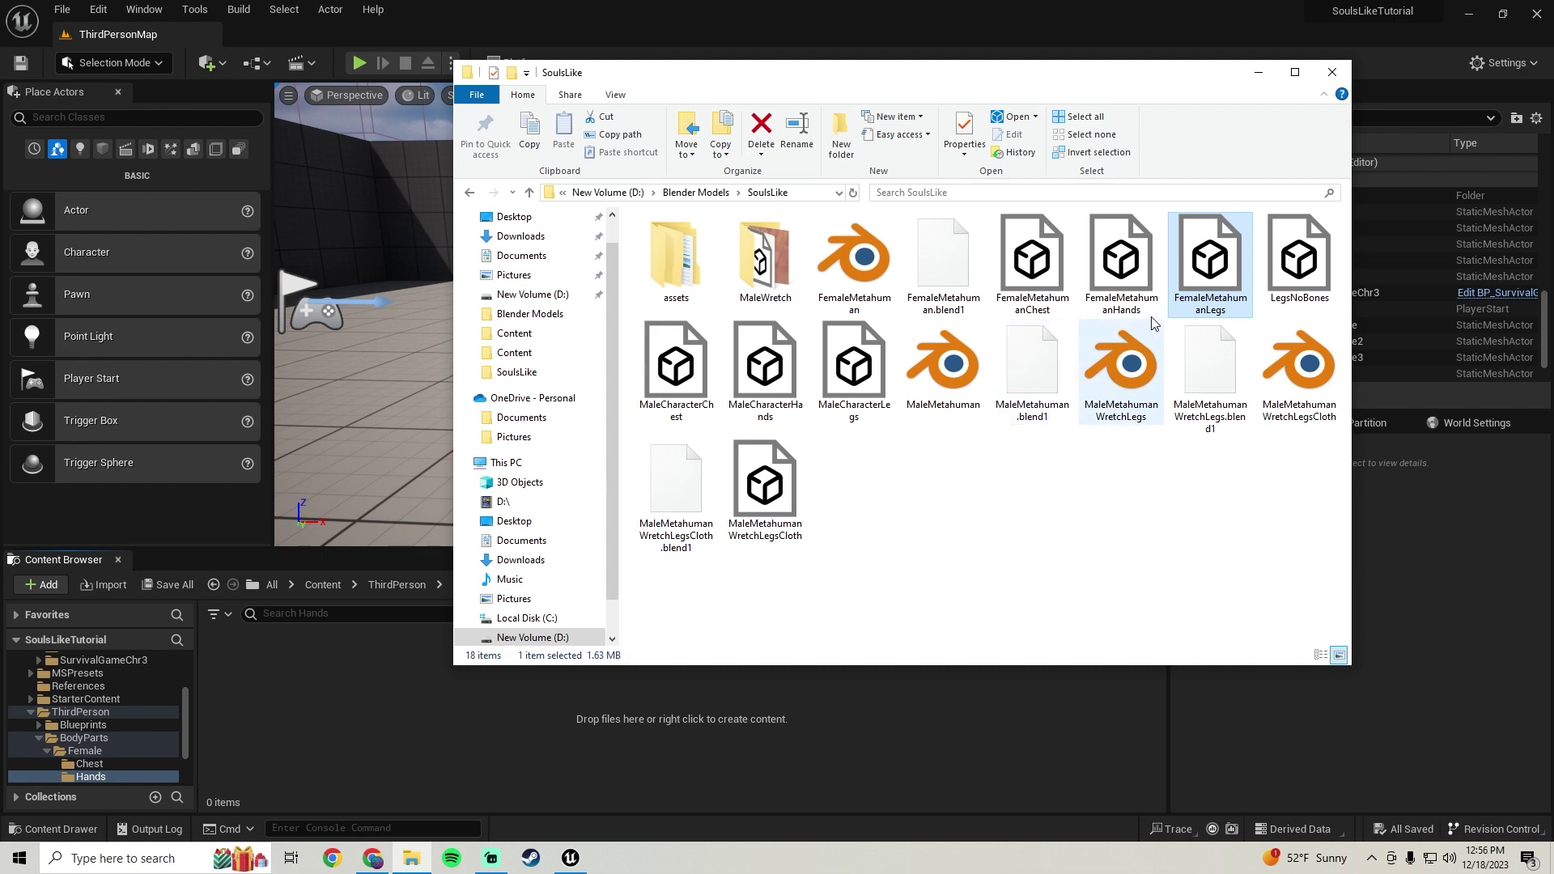
left_click_drag(1140, 279, 338, 670)
left_click_drag(294, 731, 308, 728)
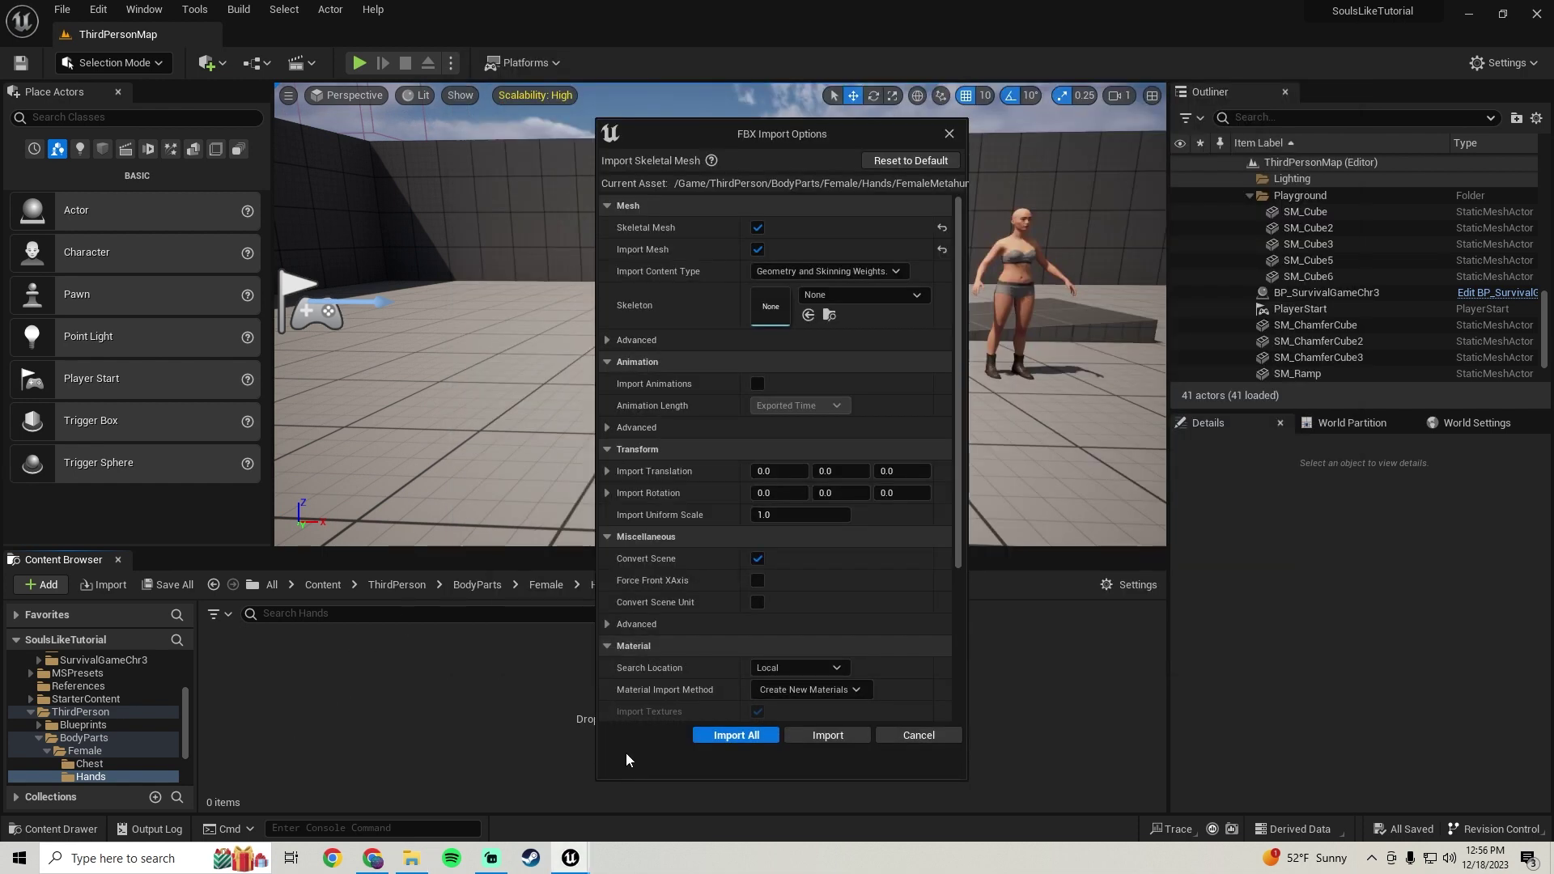
left_click(881, 295)
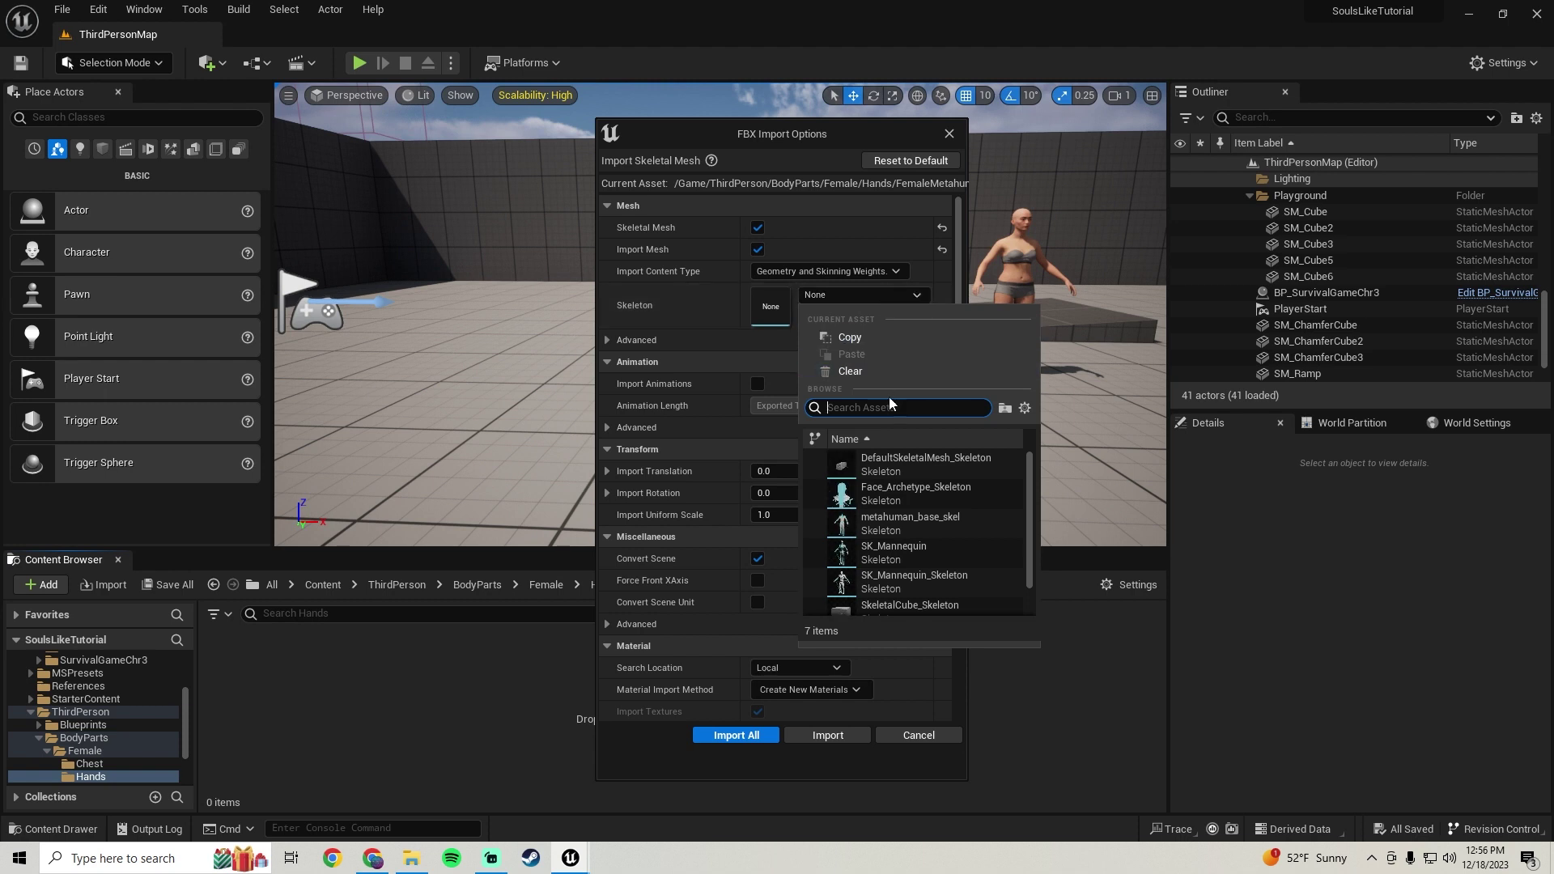
left_click(906, 523)
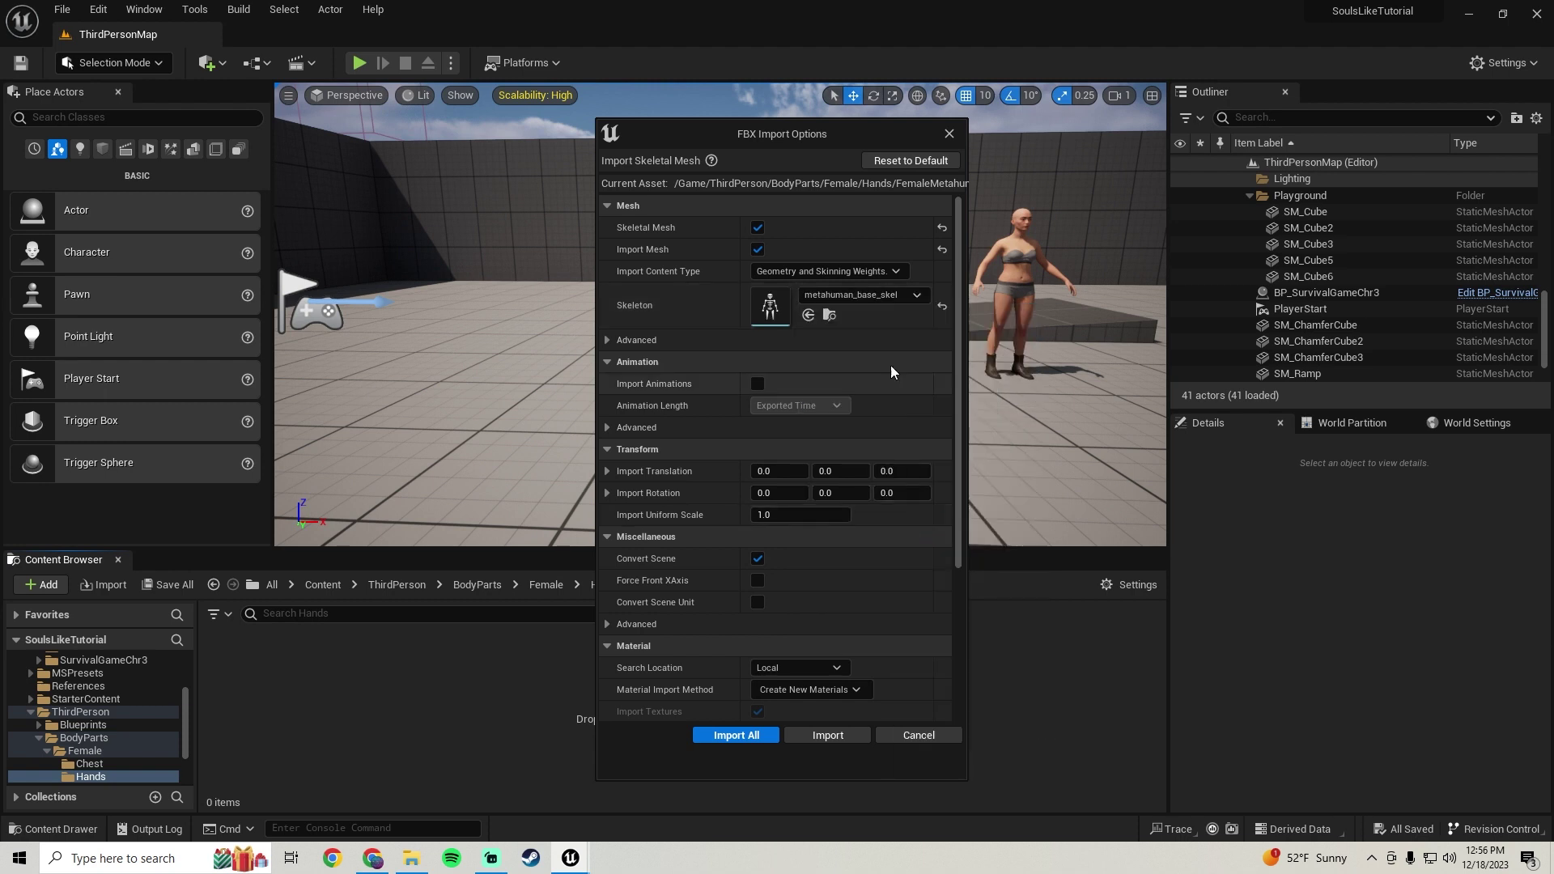
left_click(736, 735)
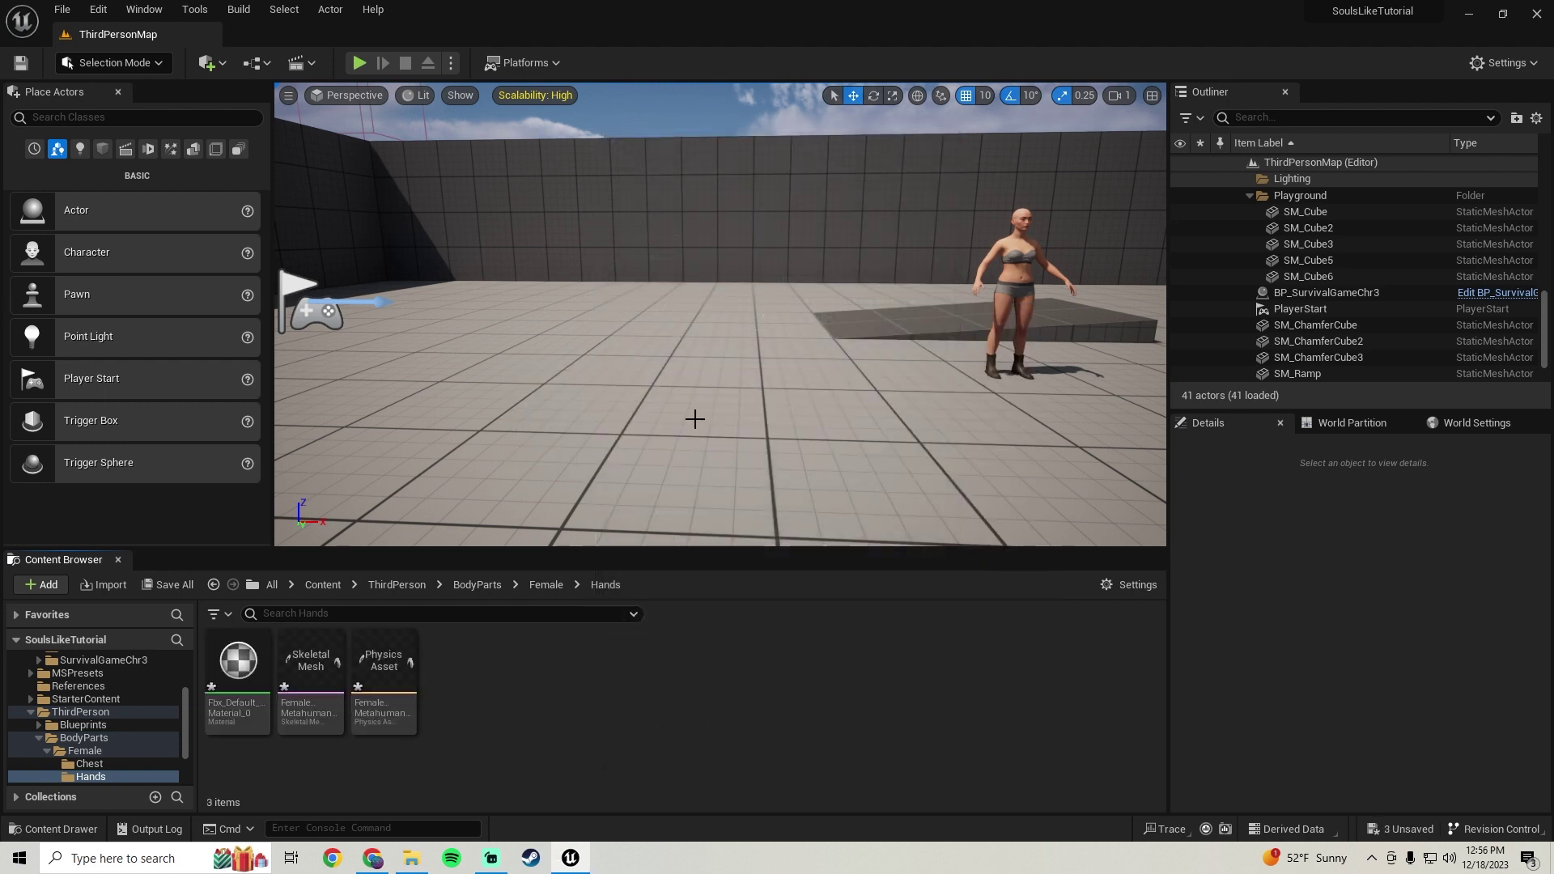
Place the imported hands mesh in the level to check it, then delete it.
left_click(307, 696)
left_click_drag(308, 696, 659, 450)
right_click_drag(659, 450, 694, 397)
key("Delete")
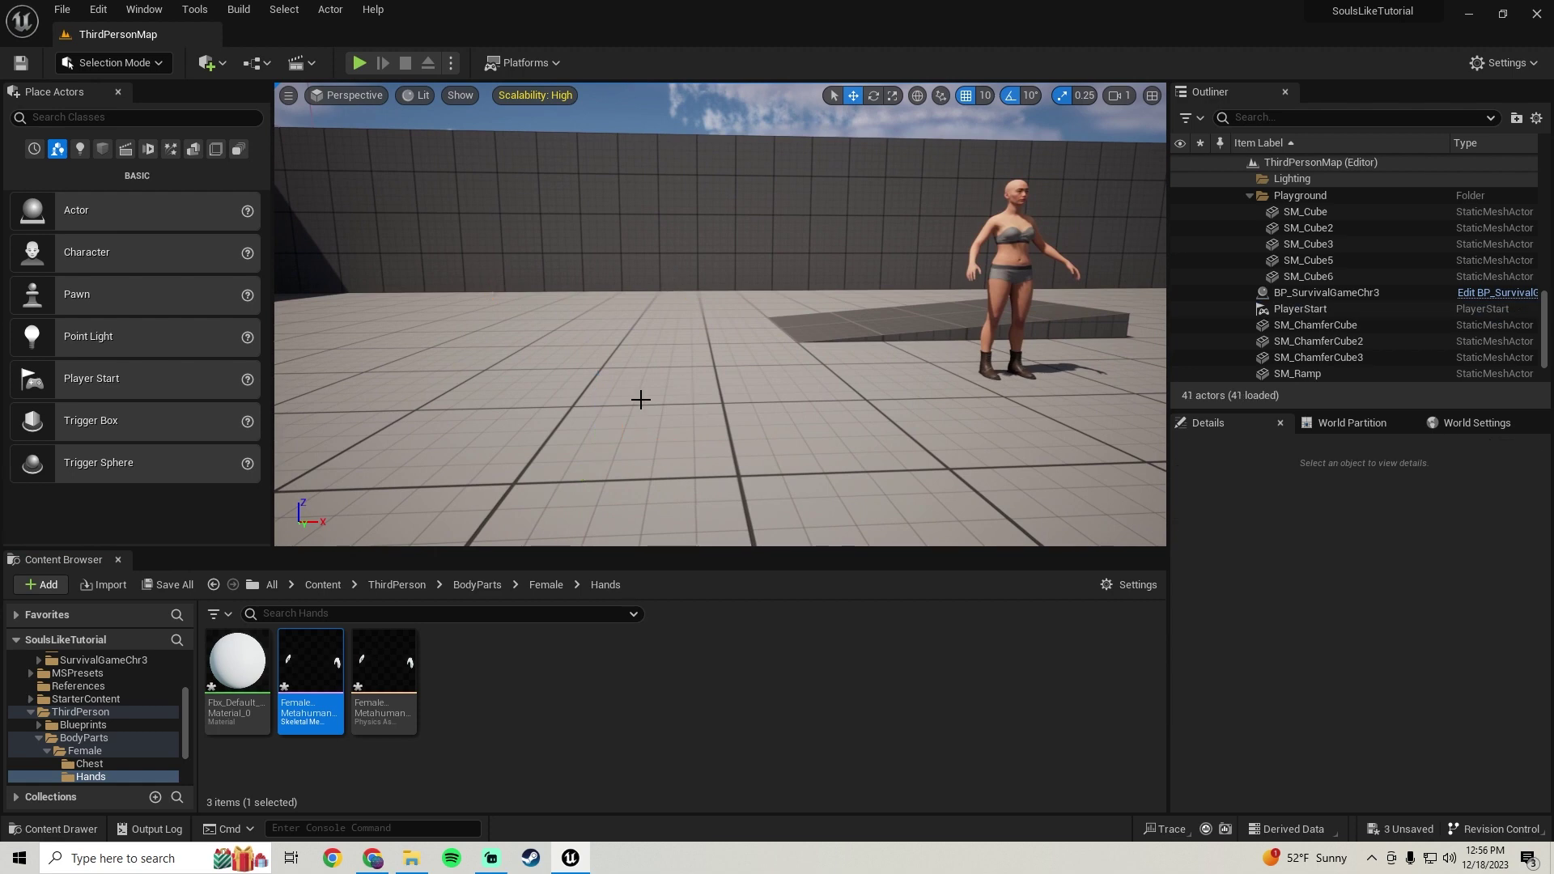